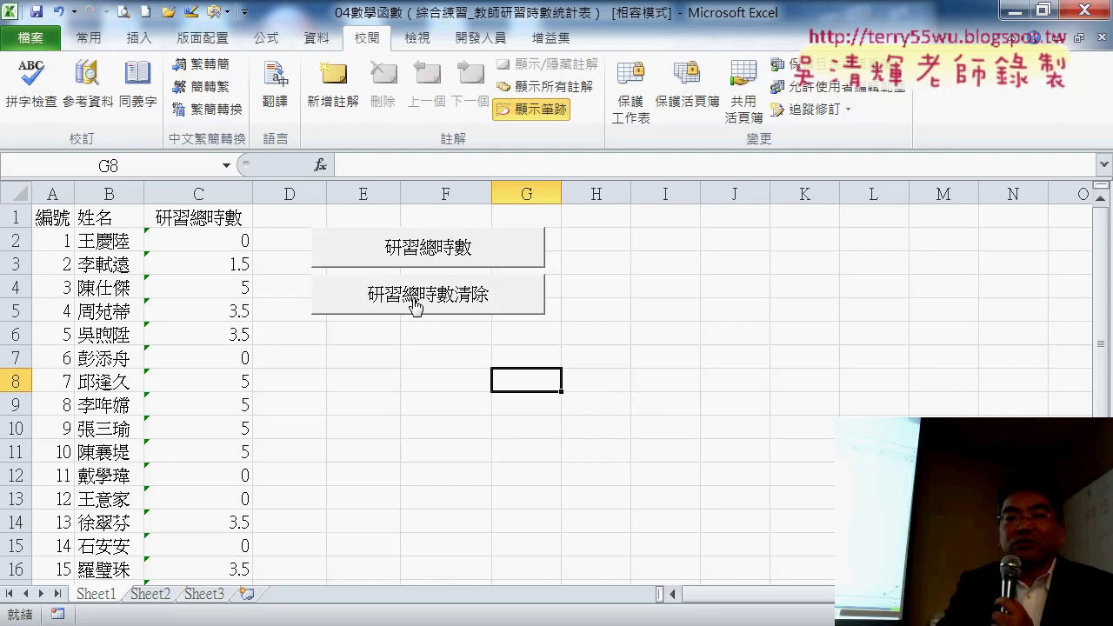
Clear the column C training-hour totals, regenerate them with SUMIF, and inspect C2's formula
left_click(414, 300)
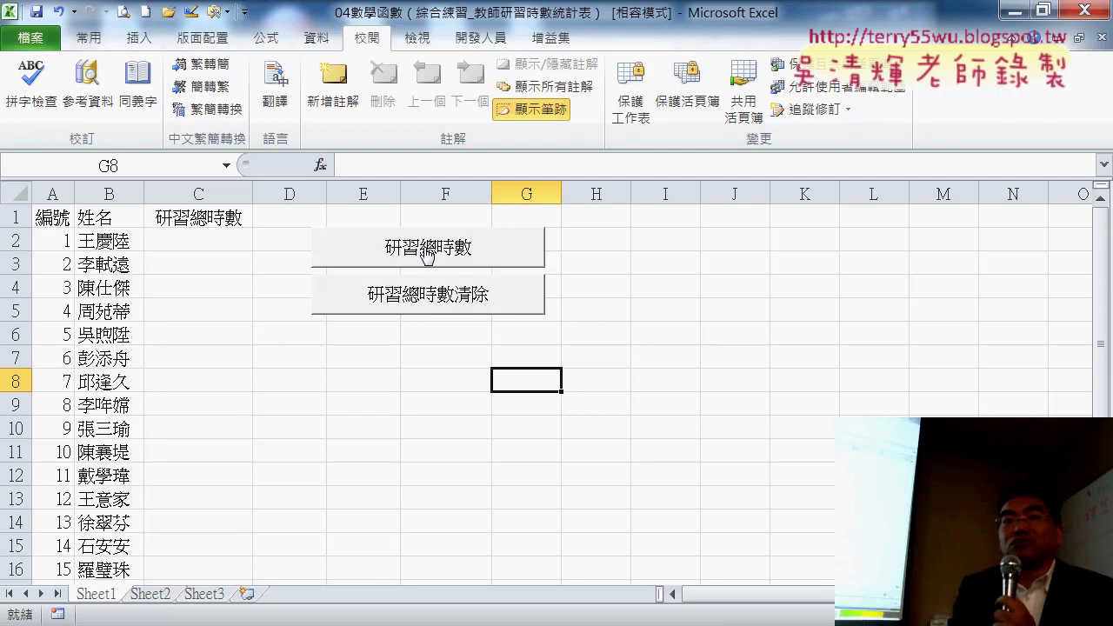
left_click(428, 253)
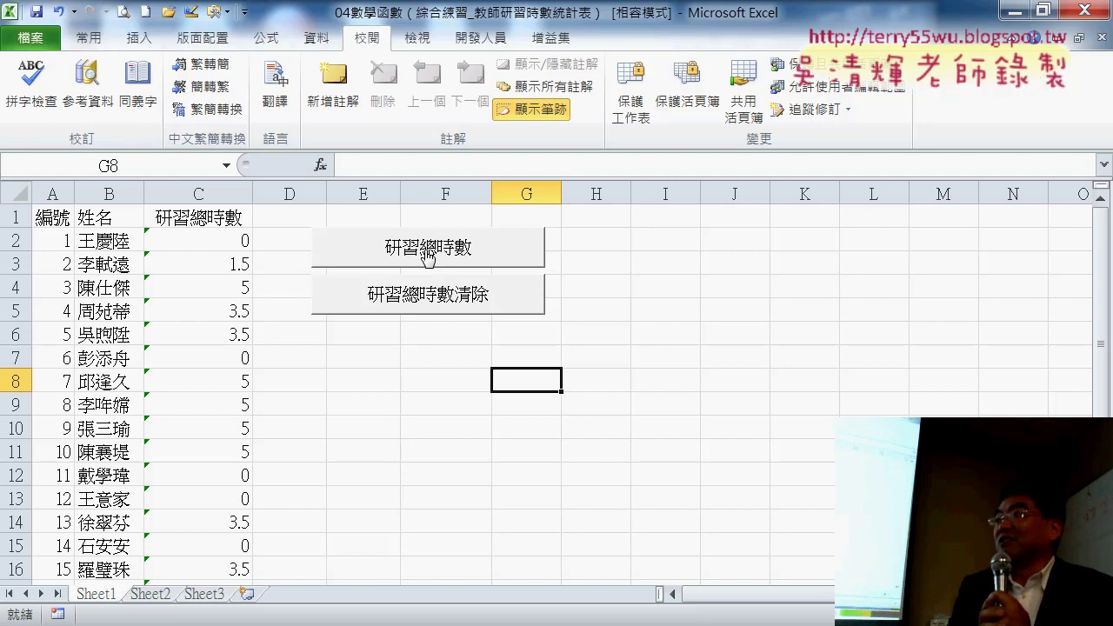
left_click(221, 247)
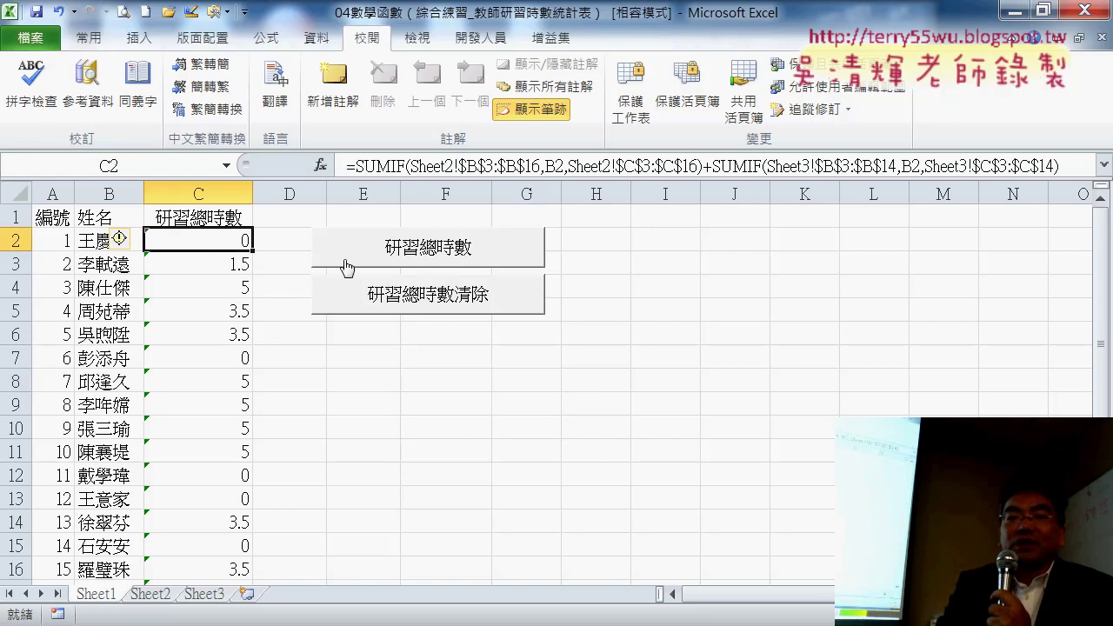
left_click(219, 271)
left_click(221, 244)
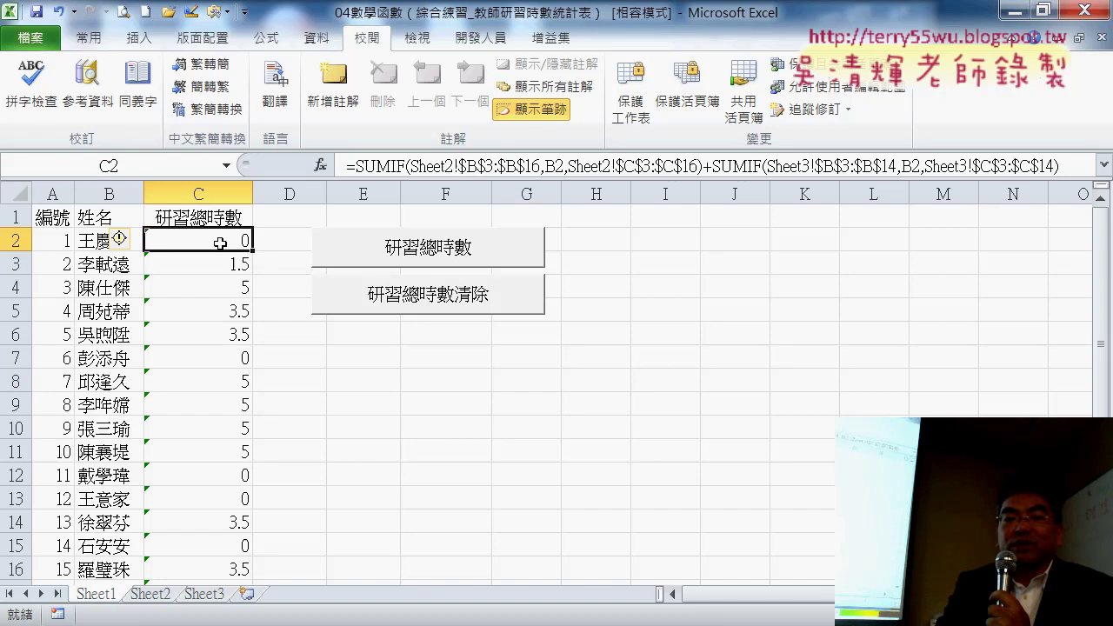
left_click(225, 268)
left_click(226, 239)
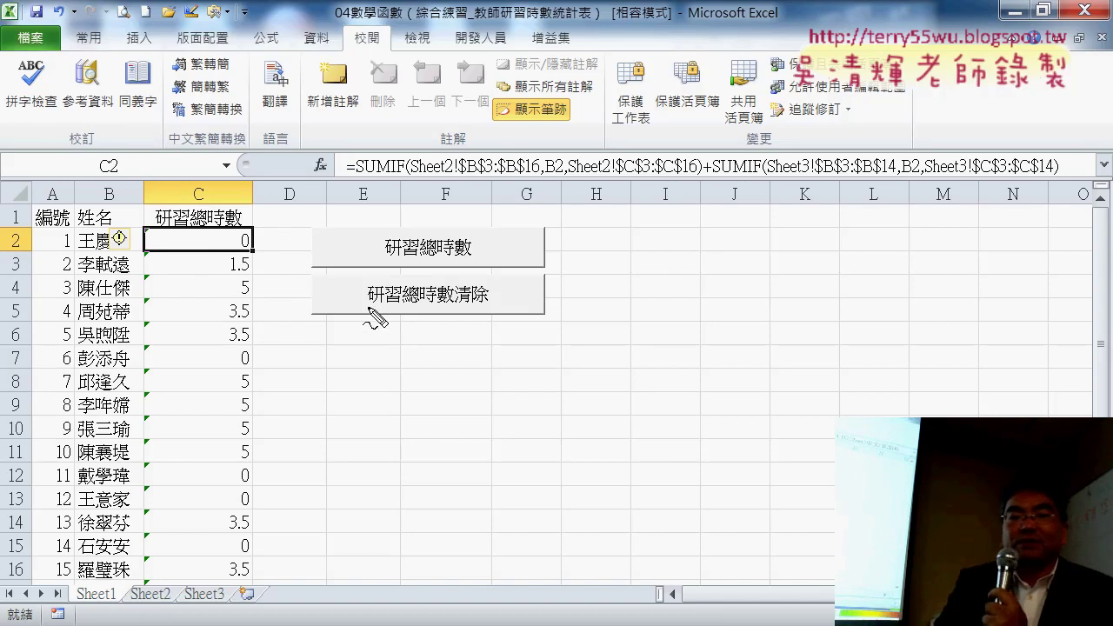
left_click_drag(550, 174, 564, 174)
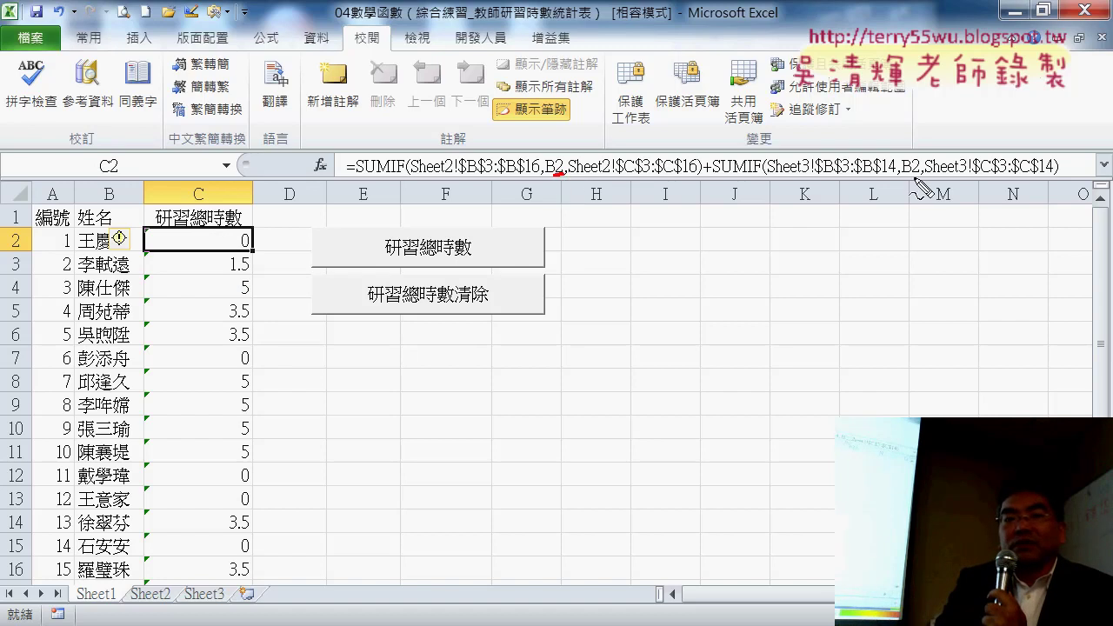
left_click_drag(908, 175, 924, 174)
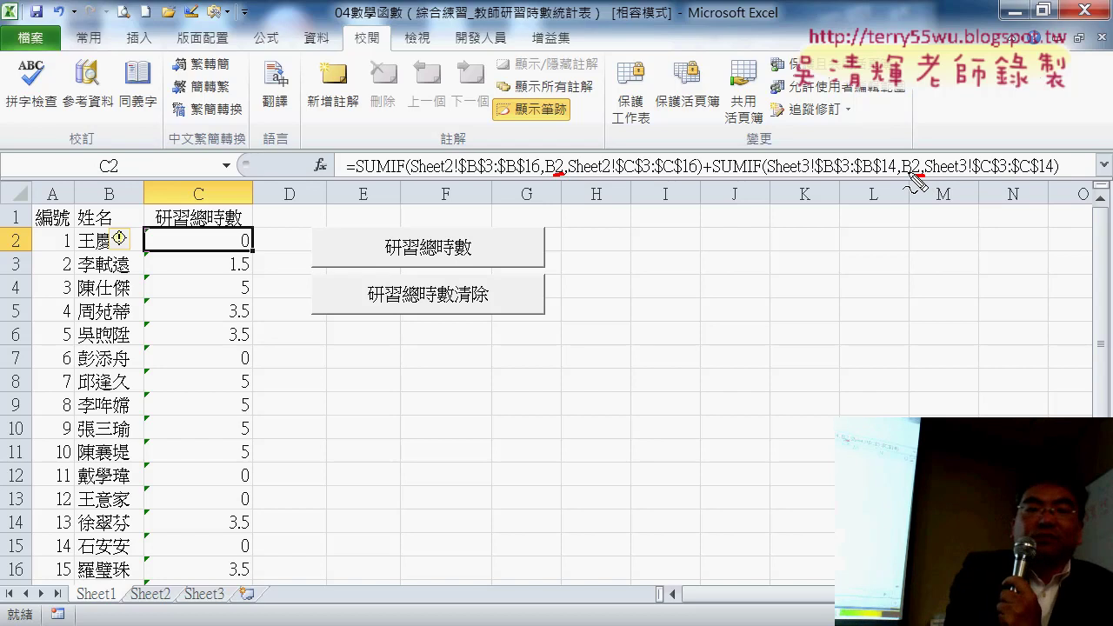
key("Escape")
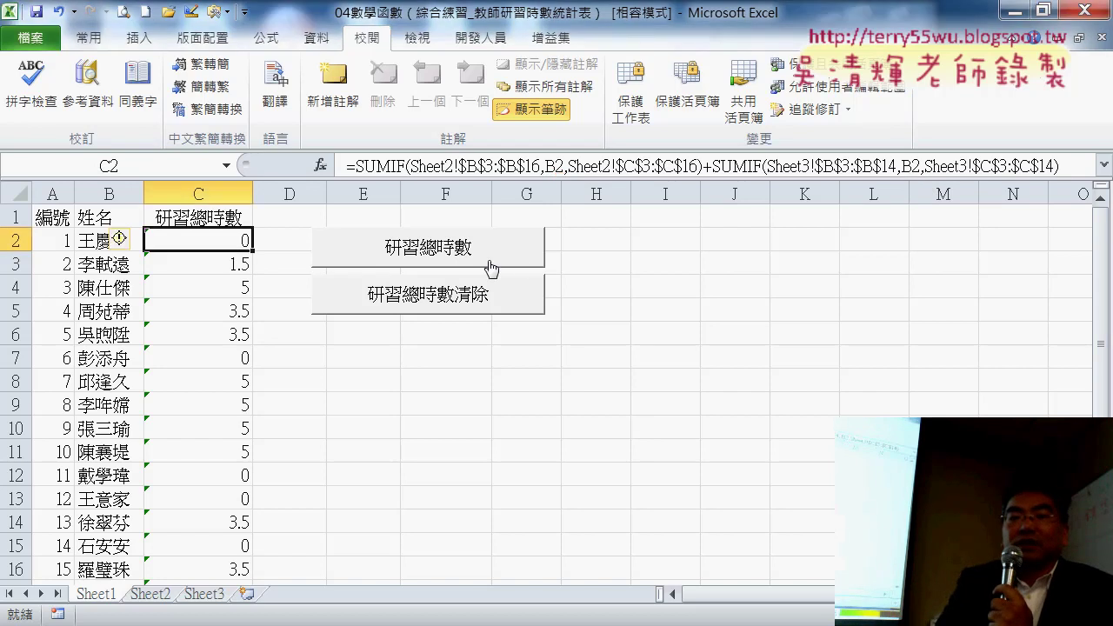
Open the 研習總時數 button's assigned macro code through 指定巨集 and 編輯
right_click(492, 268)
left_click(561, 421)
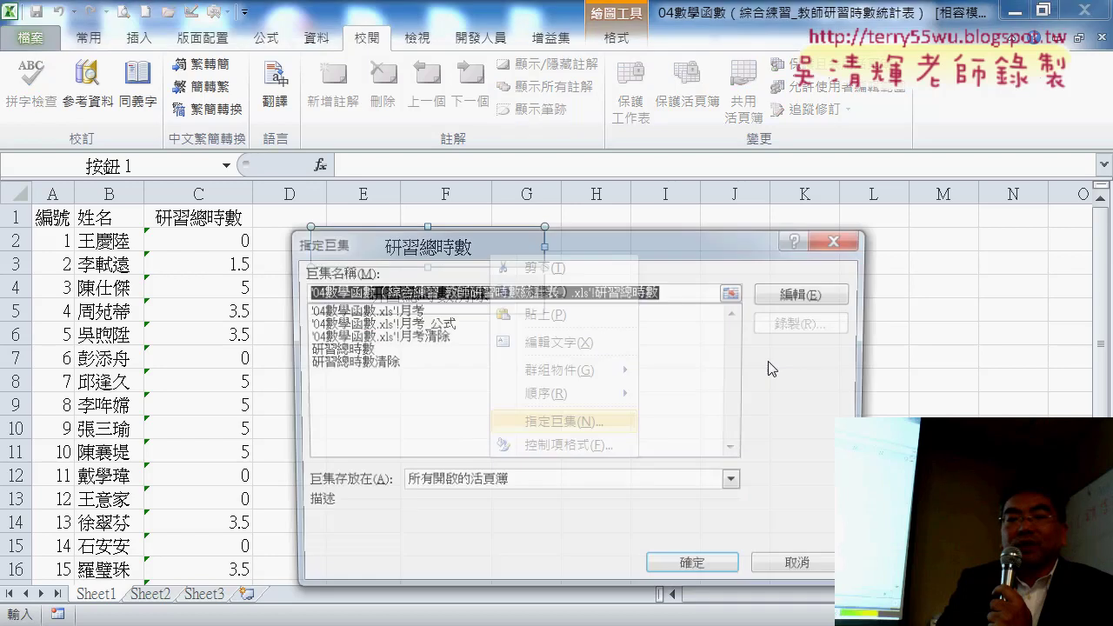
left_click(789, 289)
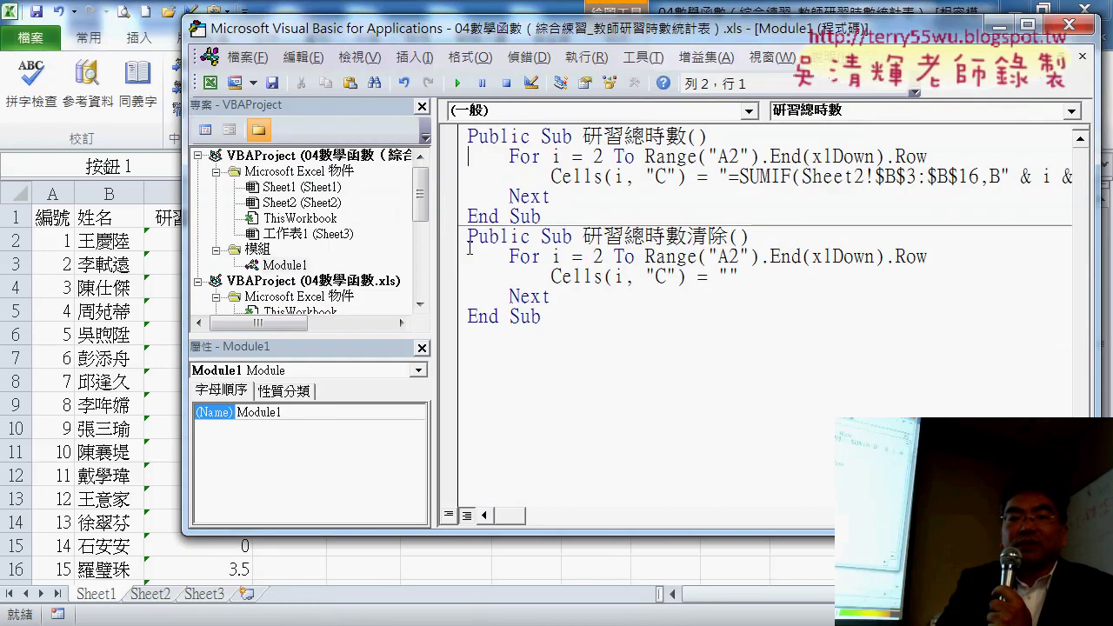
Rearrange the editor panes and highlight both " & i & " row-number parts of the SUMIF line
left_click_drag(435, 246, 278, 246)
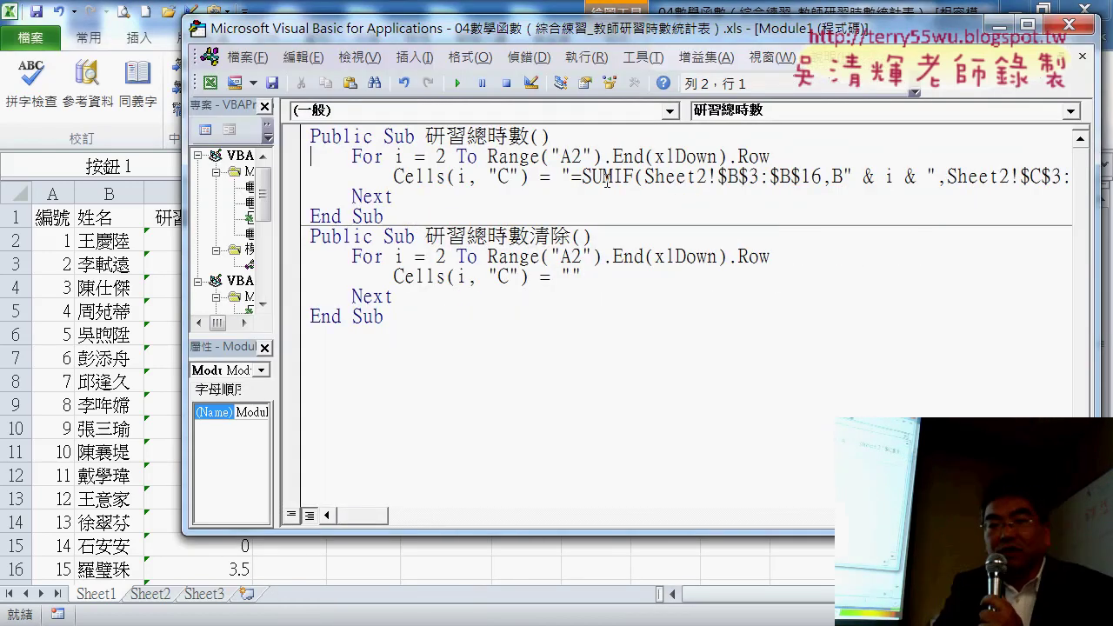
left_click_drag(730, 33, 602, 35)
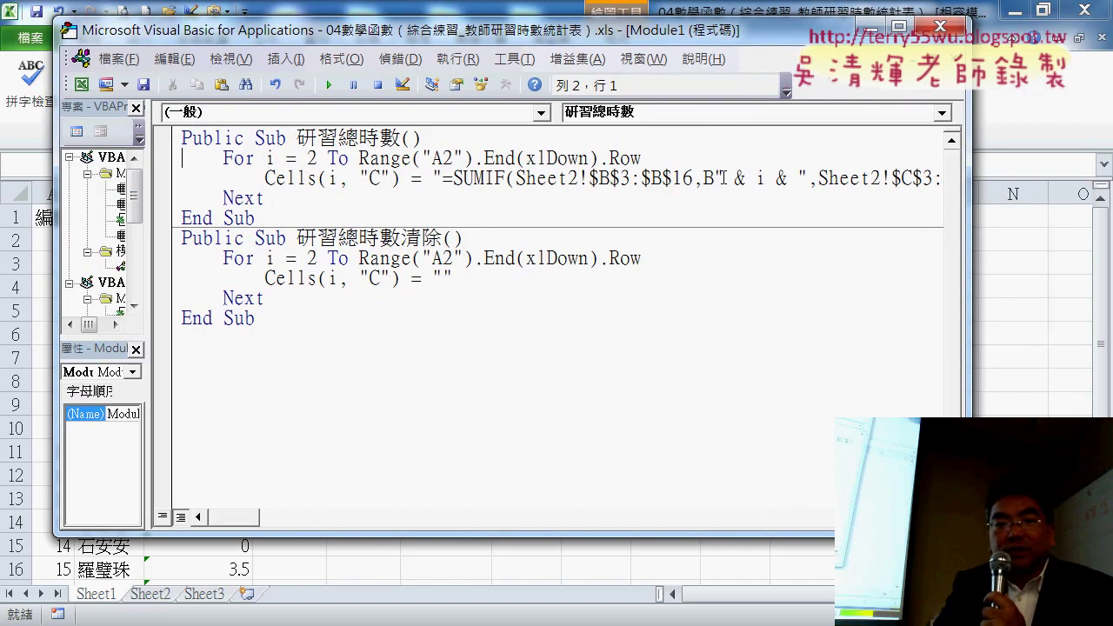
left_click_drag(715, 178, 809, 181)
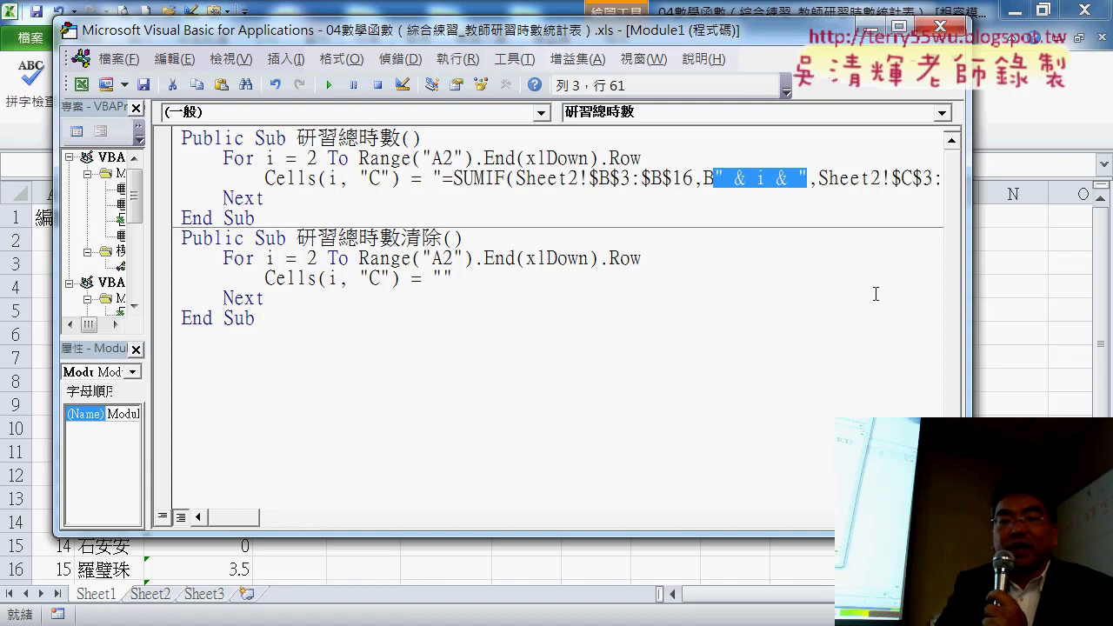
left_click_drag(257, 519, 296, 518)
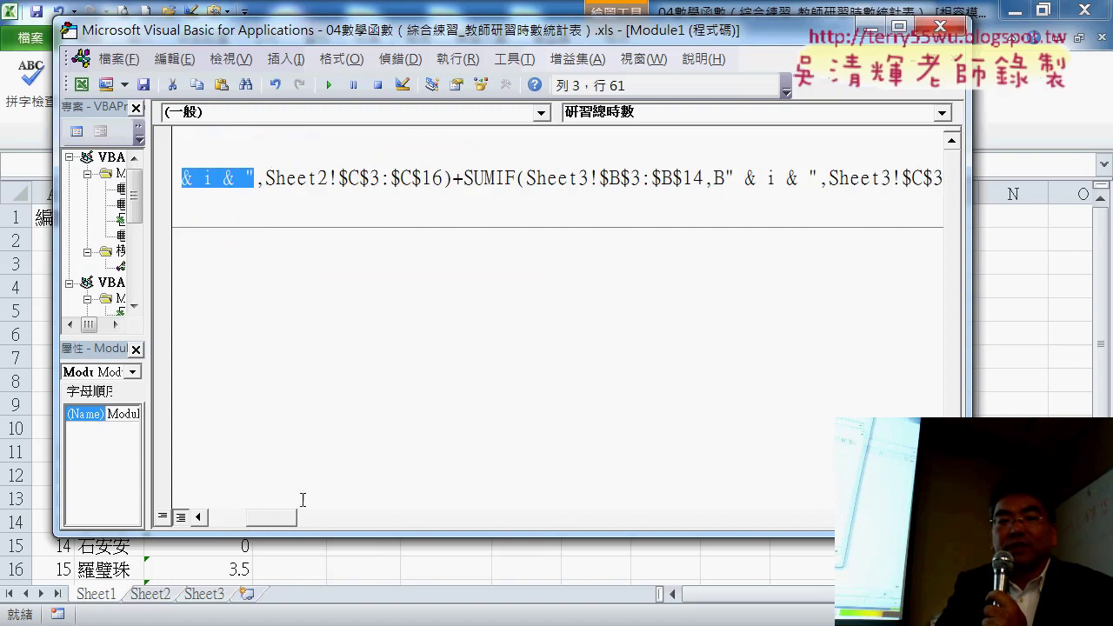
left_click_drag(725, 178, 820, 179)
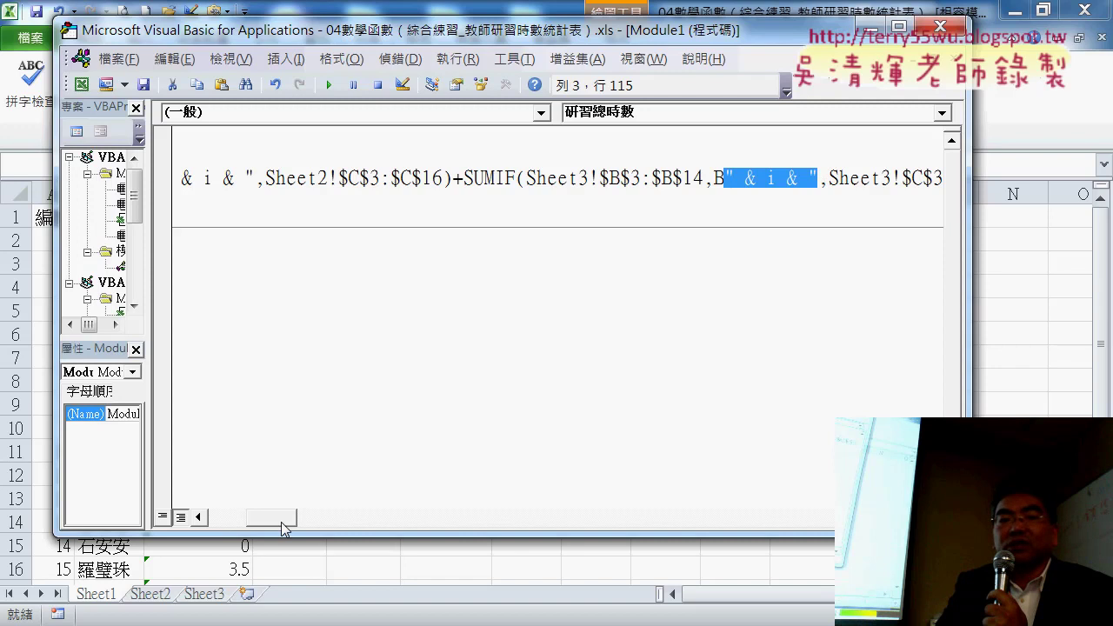
left_click_drag(282, 519, 243, 520)
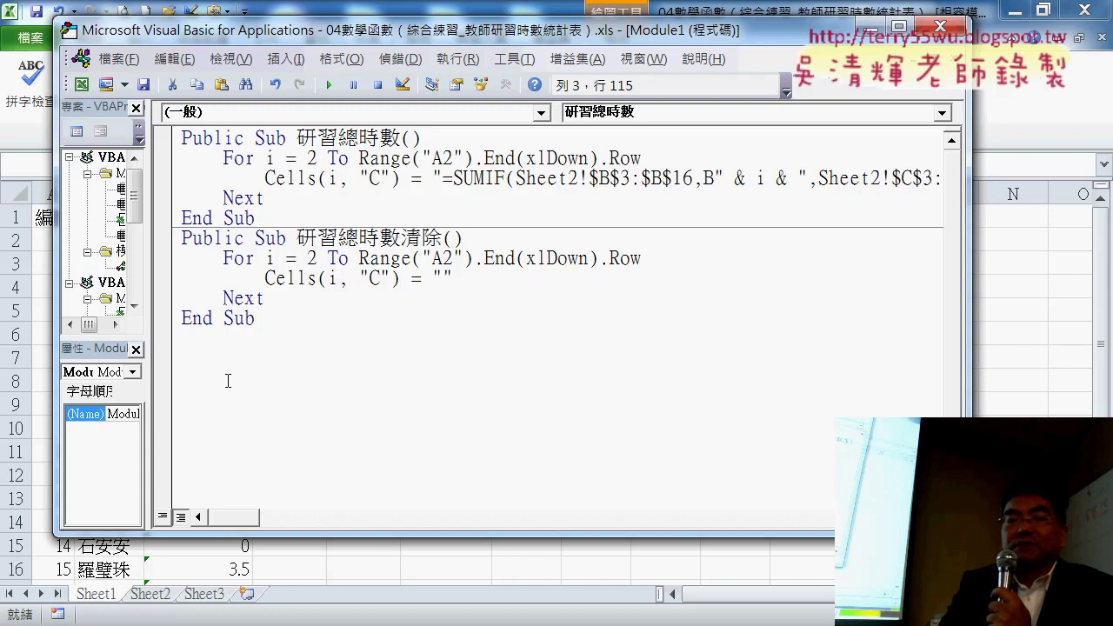
left_click_drag(147, 300, 322, 283)
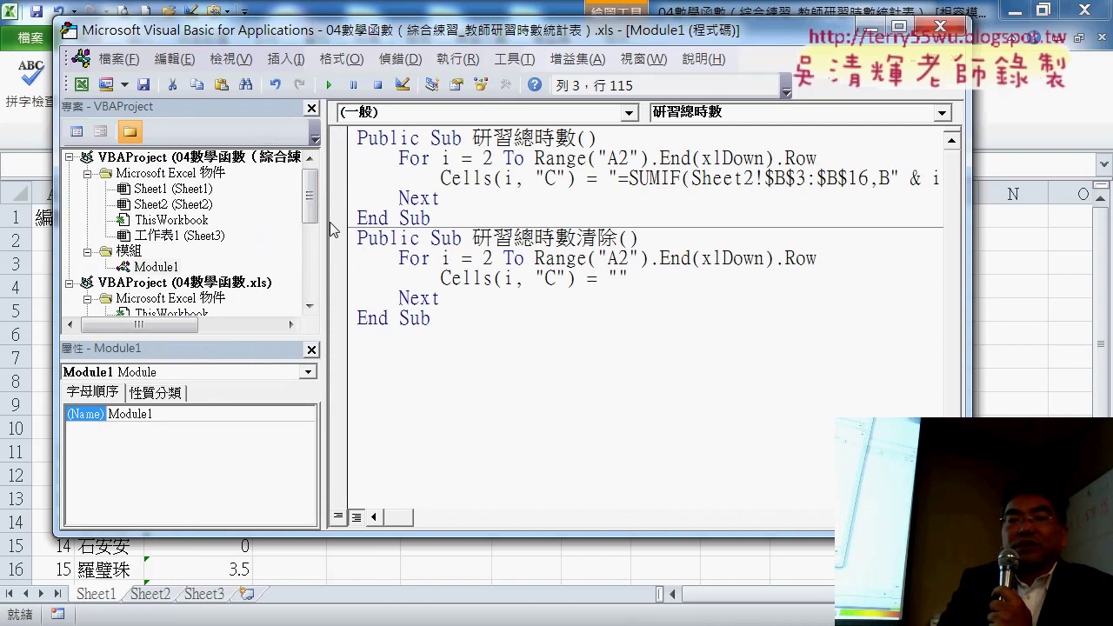
mouse_move(310, 202)
left_mouse_down()
mouse_move(318, 296)
mouse_move(315, 200)
mouse_move(394, 196)
mouse_move(463, 215)
left_mouse_up()
left_click(269, 158)
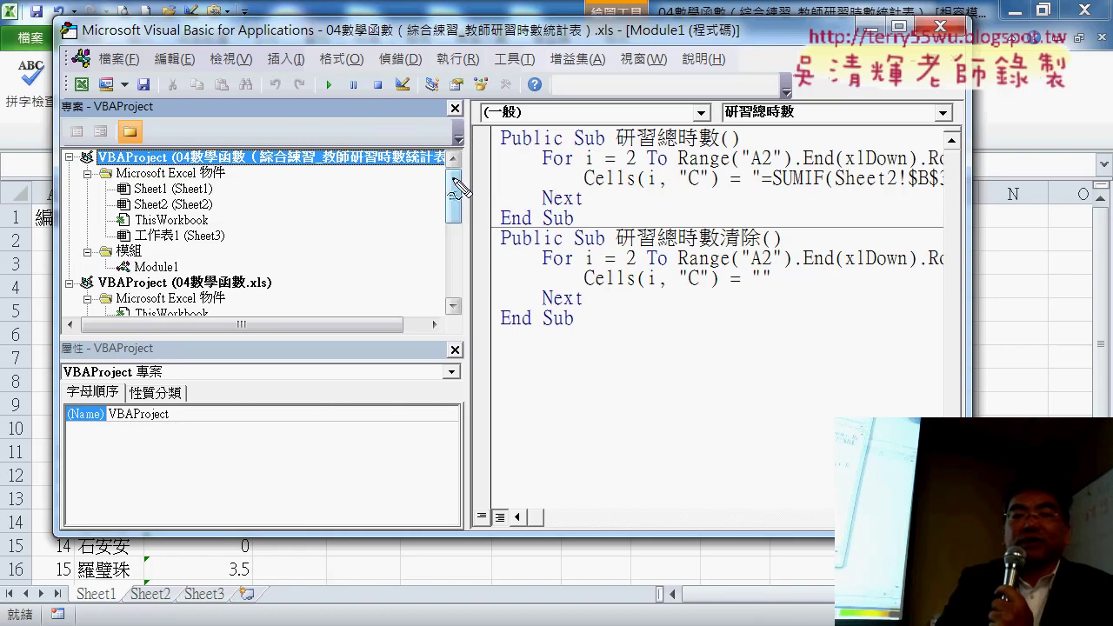
mouse_move(453, 179)
left_mouse_down()
mouse_move(476, 151)
mouse_move(459, 166)
left_mouse_up()
mouse_move(270, 306)
left_mouse_down()
mouse_move(69, 291)
mouse_move(283, 286)
left_mouse_up()
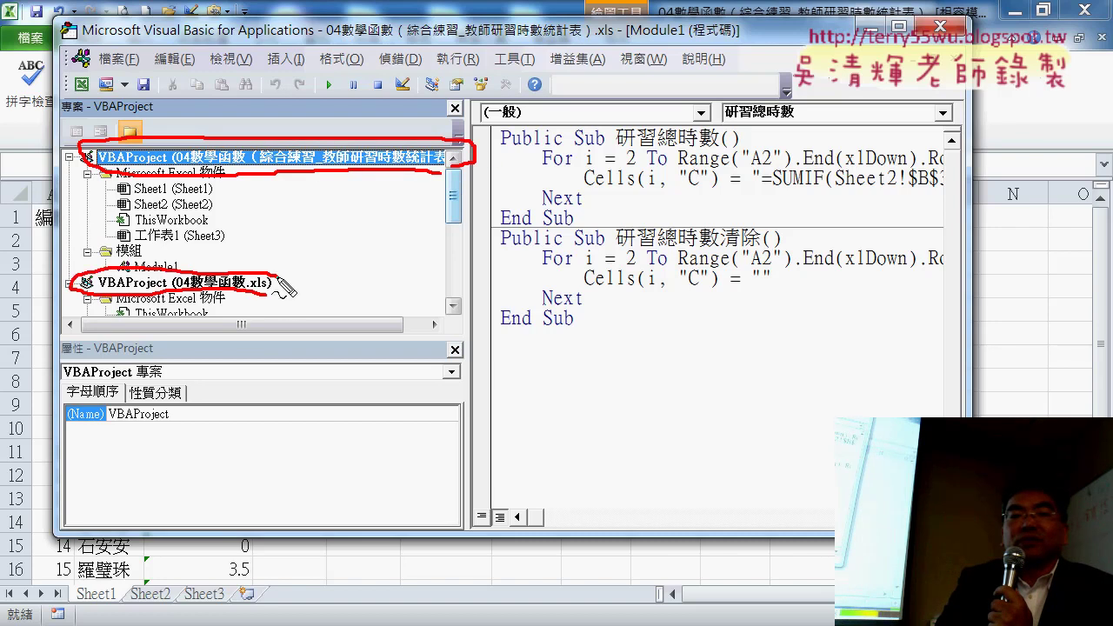
left_click_drag(396, 236, 279, 293)
left_click_drag(281, 254, 278, 296)
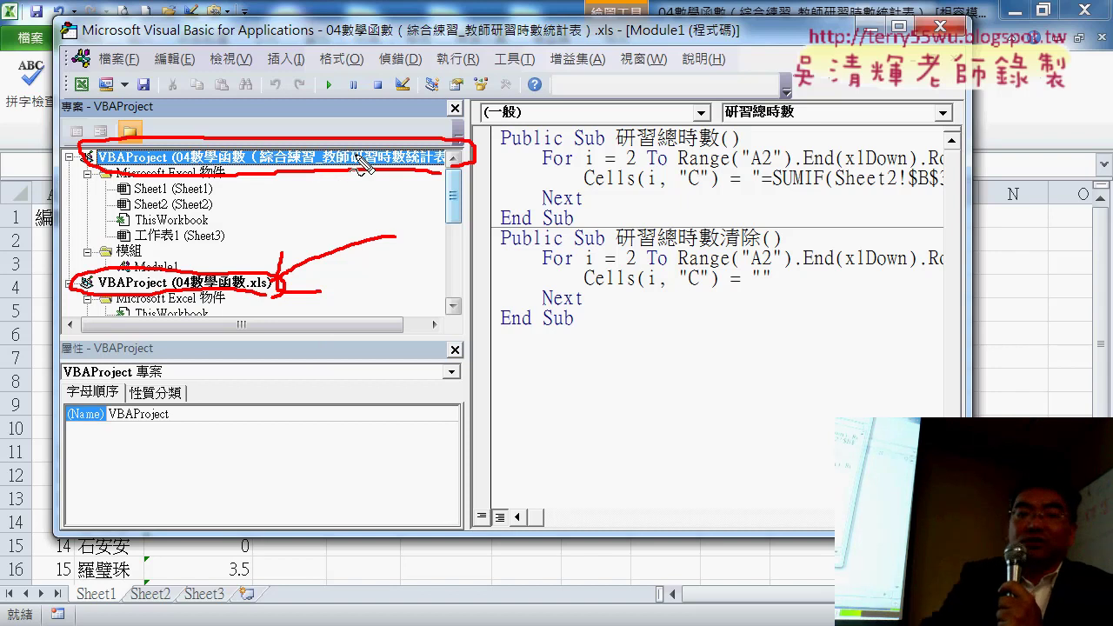
key("Escape")
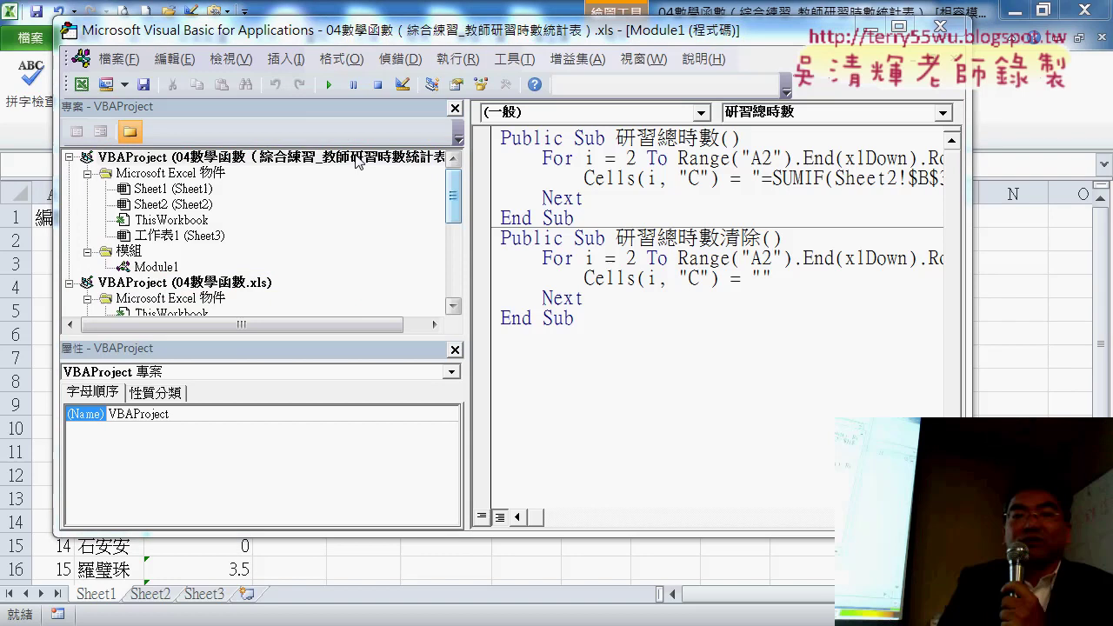
Cut all the 研習總時數 macro code from the training-hours workbook's Module1
left_click_drag(453, 199, 474, 283)
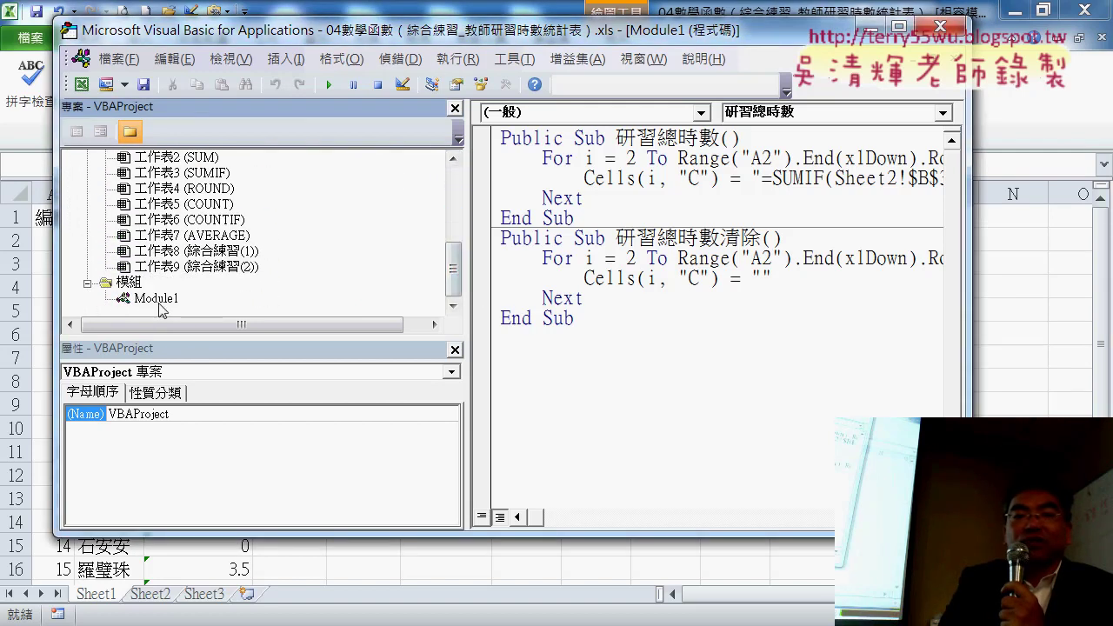
double_click(157, 299)
scroll(737, 420, "down", 5)
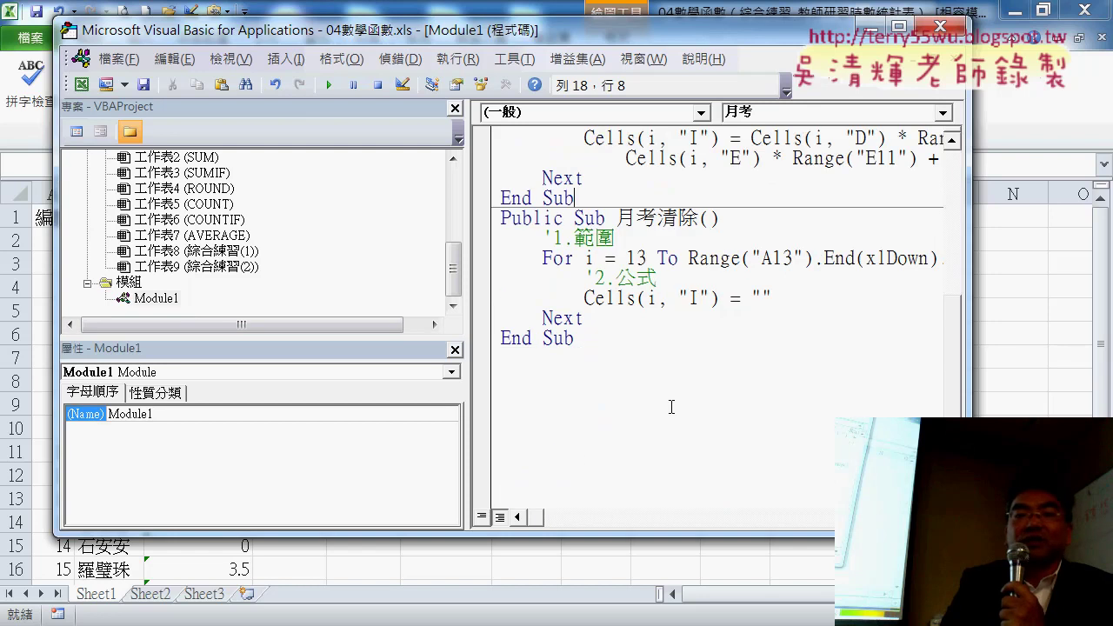
left_click_drag(453, 270, 453, 170)
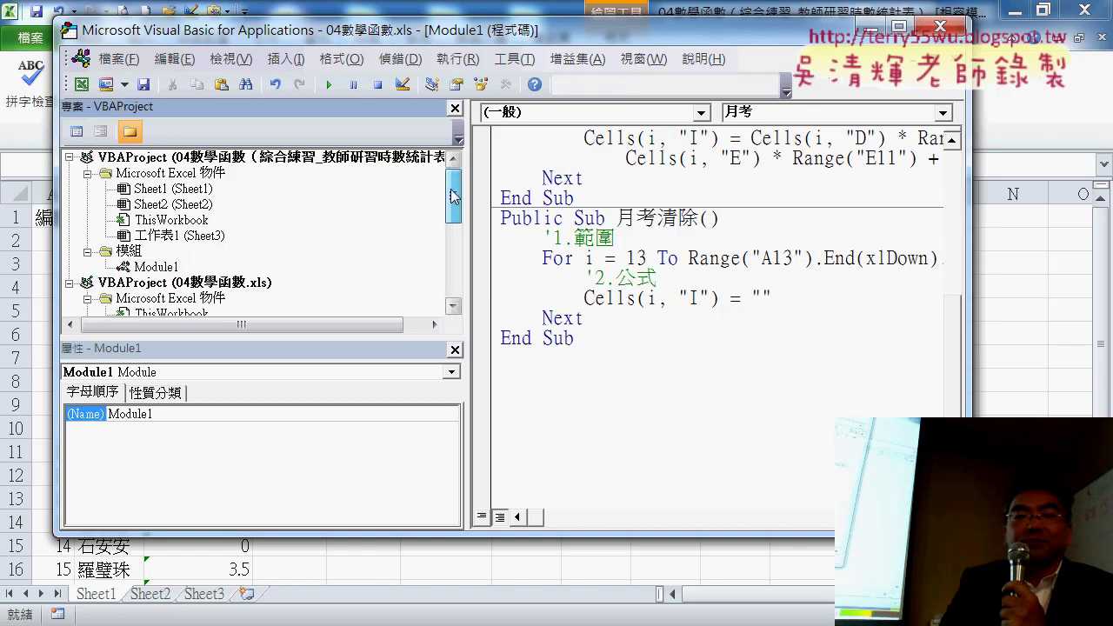
left_click(143, 267)
double_click(135, 267)
key("ctrl+a")
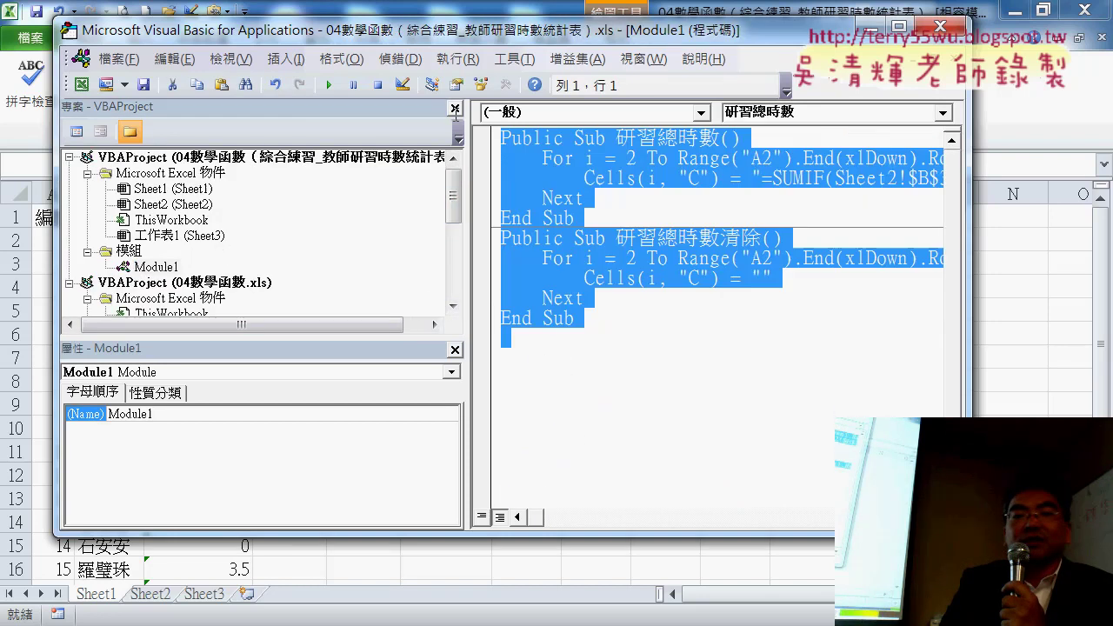
right_click(550, 207)
left_click(588, 218)
Paste the 研習總時數 macros into Module1 of the 04數學函數.xls project
left_click(156, 267)
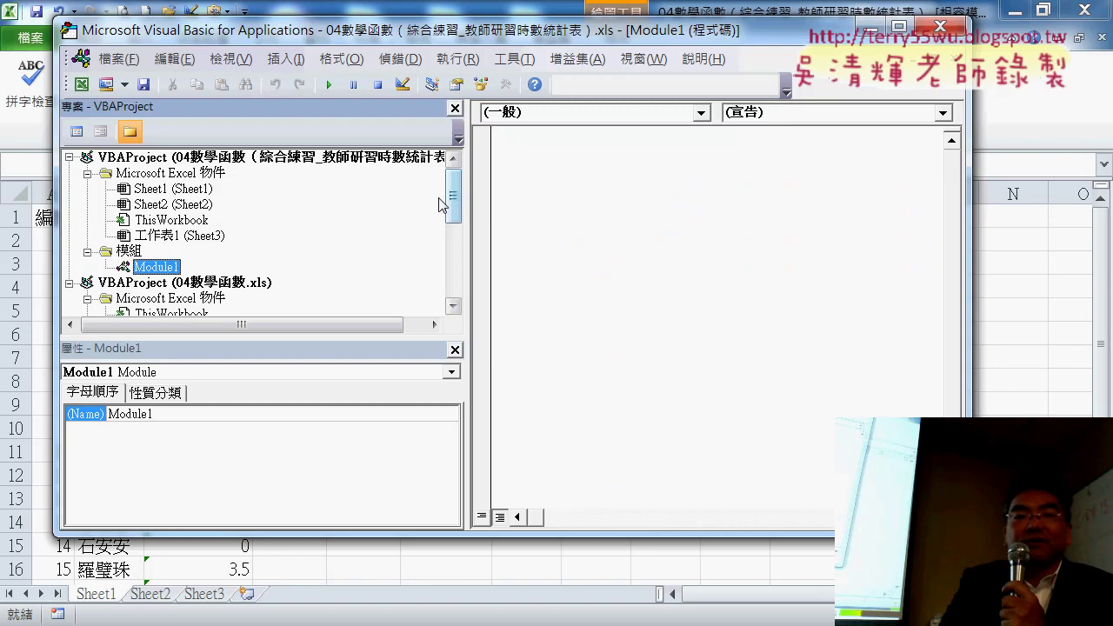
scroll(148, 279, "down", 5)
double_click(139, 298)
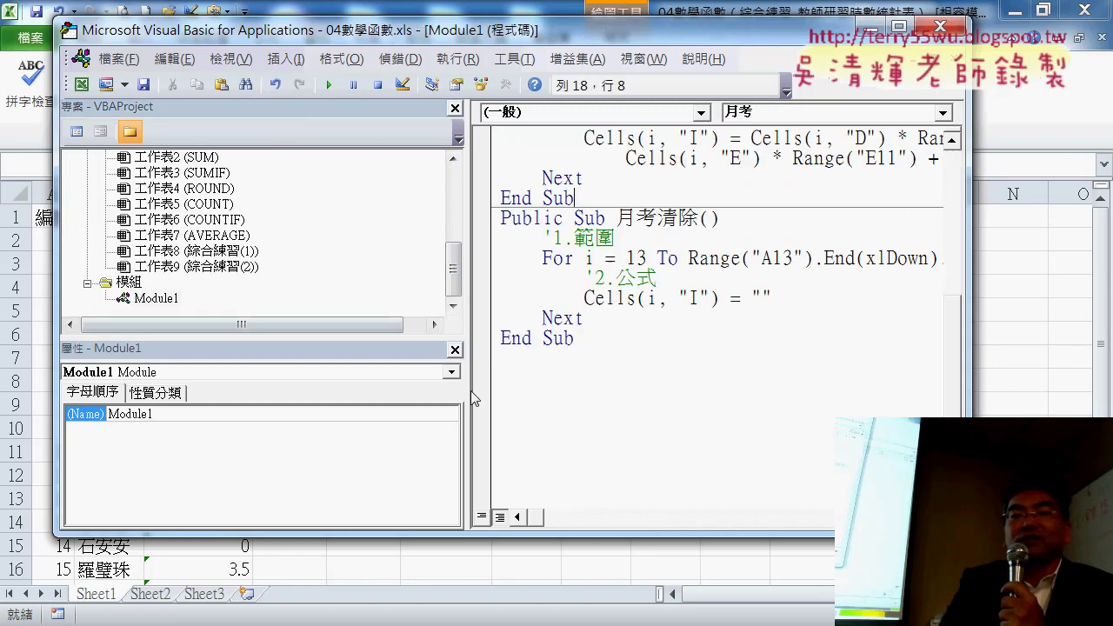
right_click(545, 405)
left_click(600, 122)
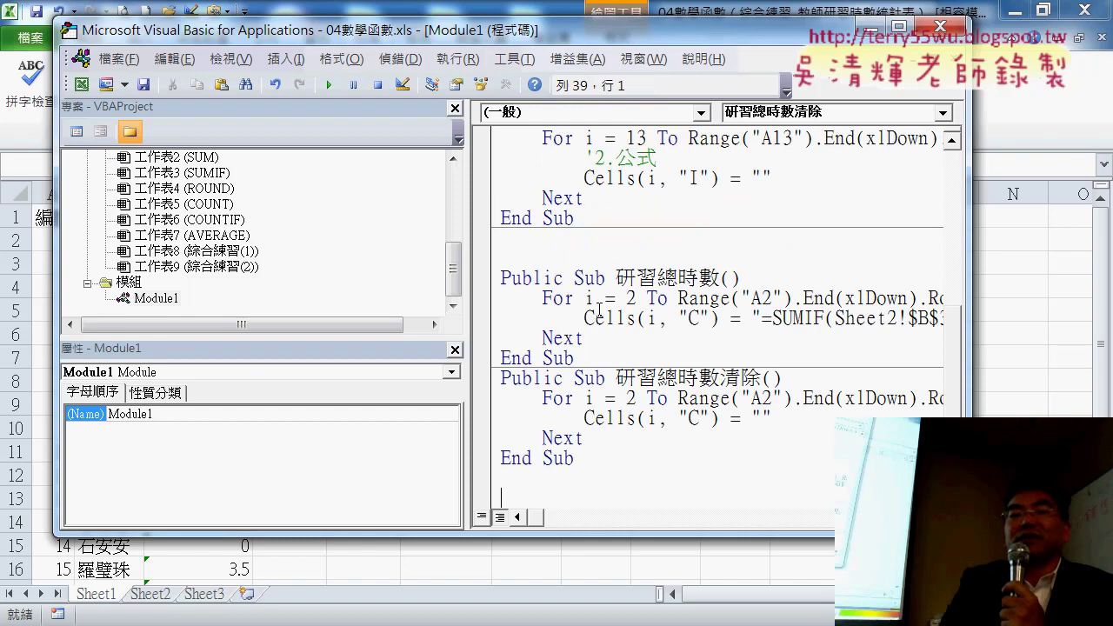
Remove the training-hours workbook's Module1, declining to export it
left_click_drag(454, 292, 454, 196)
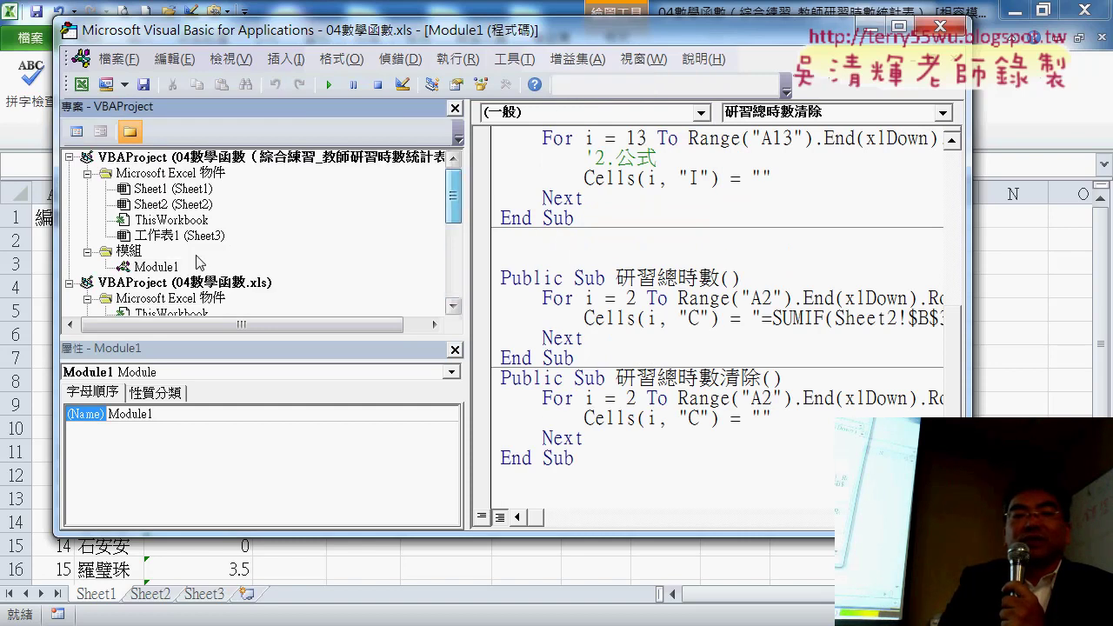
left_click(155, 267)
right_click(150, 274)
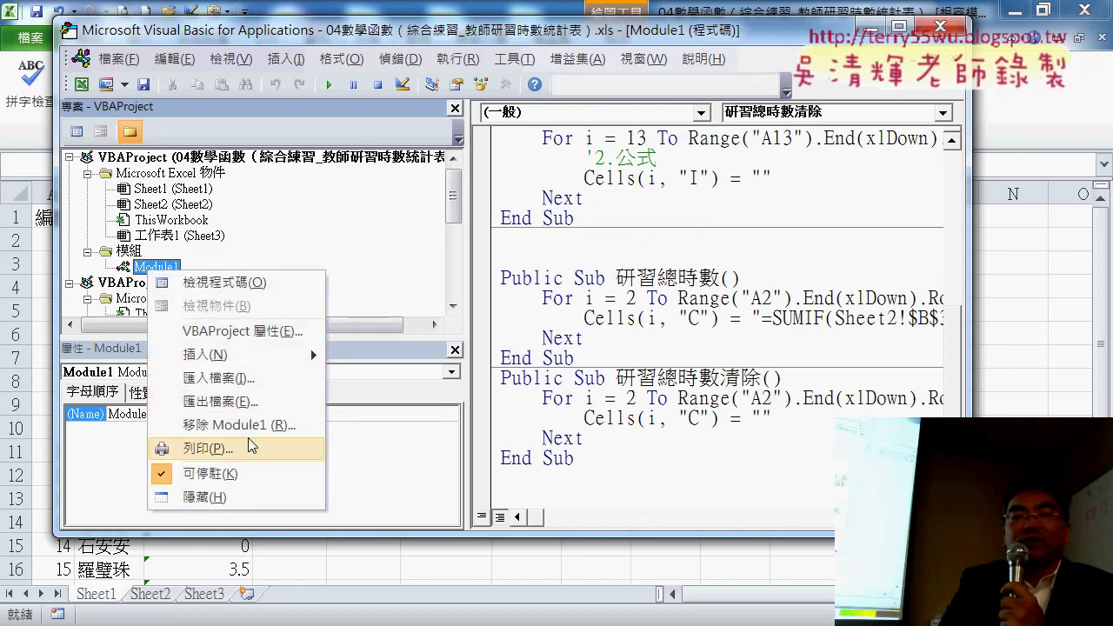
left_click(252, 422)
left_click(567, 399)
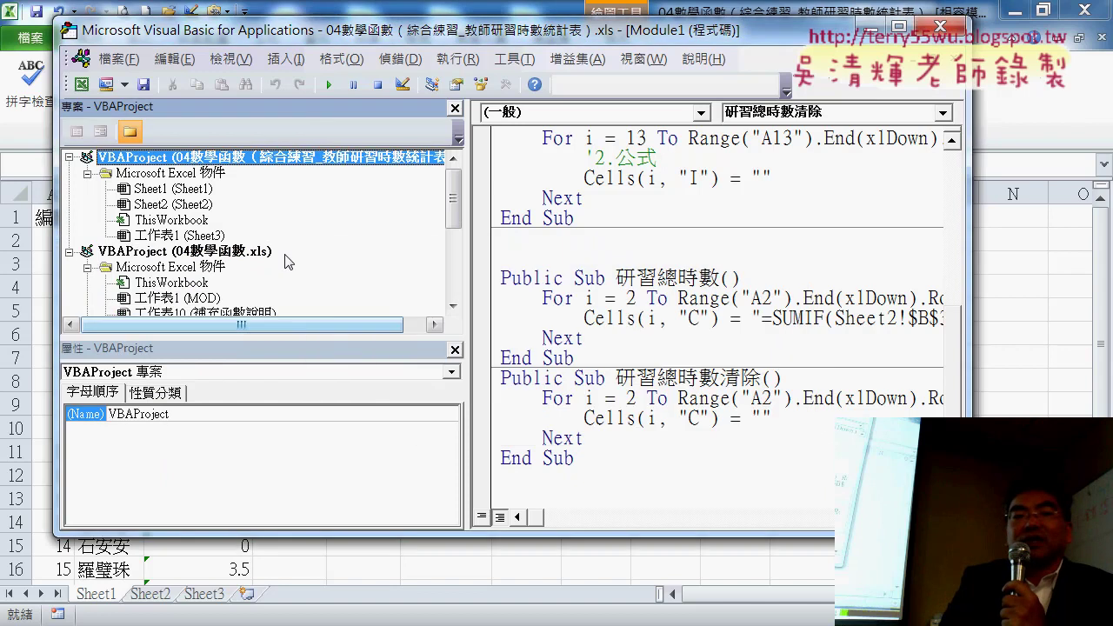
left_click(165, 236)
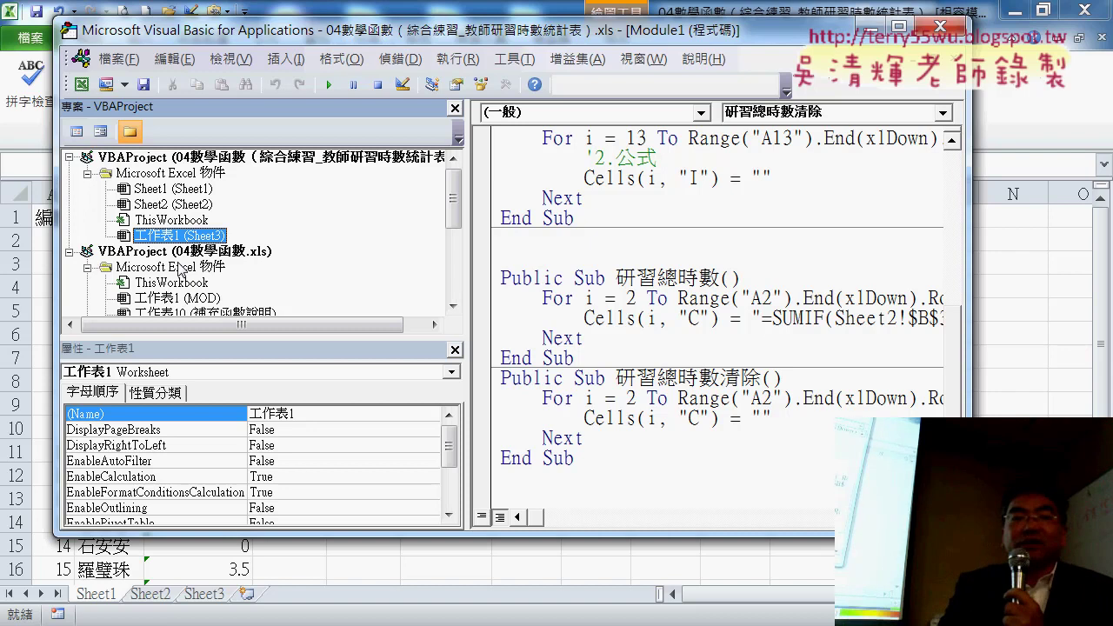
left_click(306, 160)
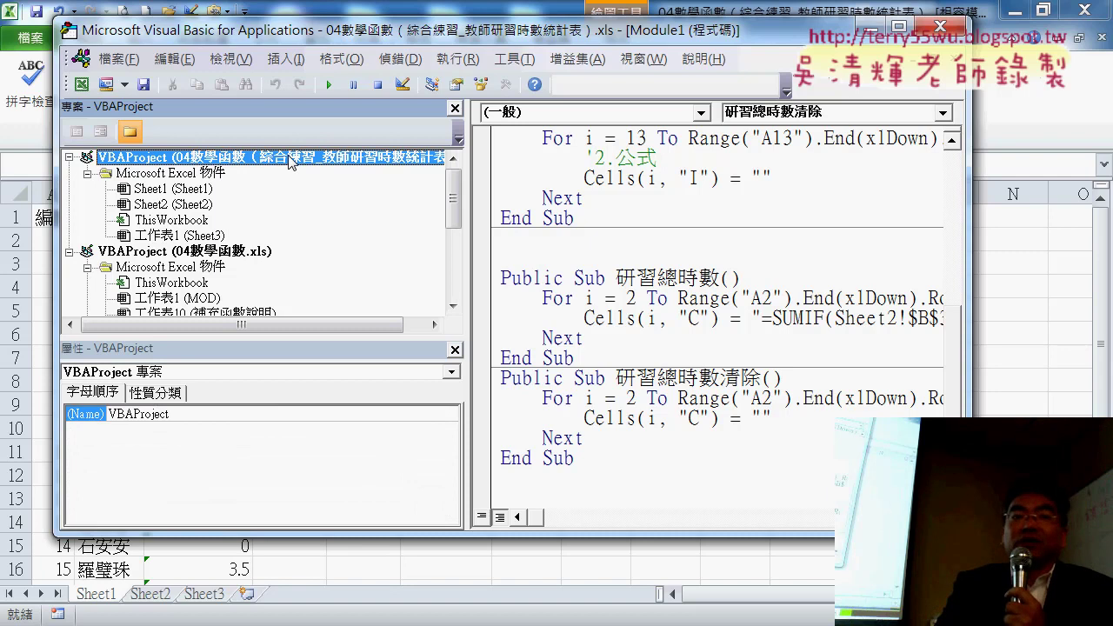
Insert a new module into the training-hours workbook's project
right_click(198, 156)
left_click(430, 234)
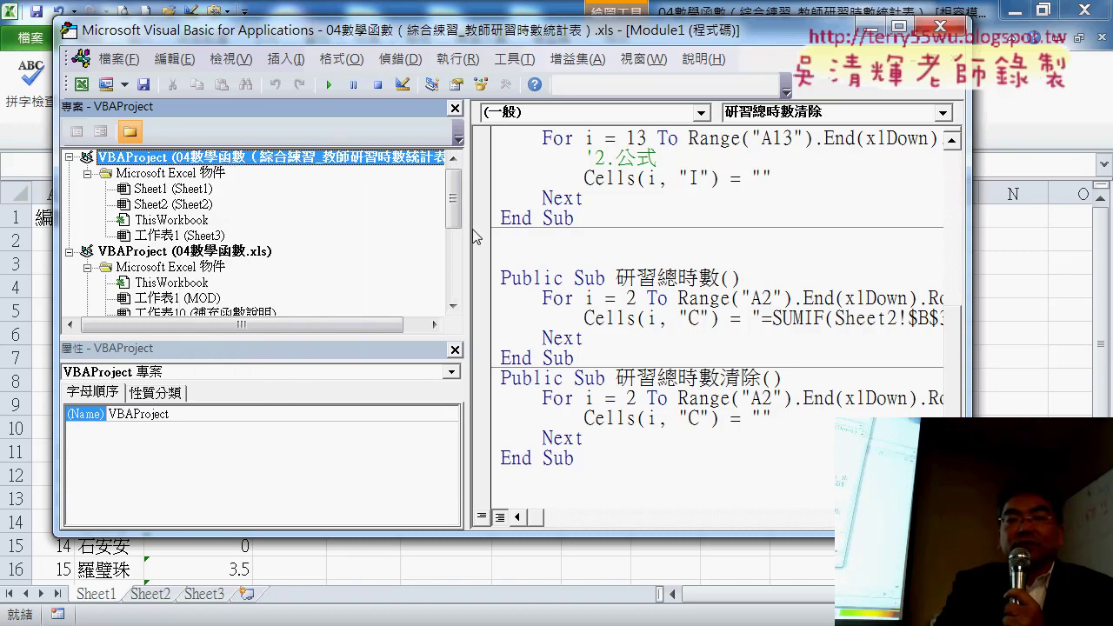
left_click_drag(467, 228, 279, 229)
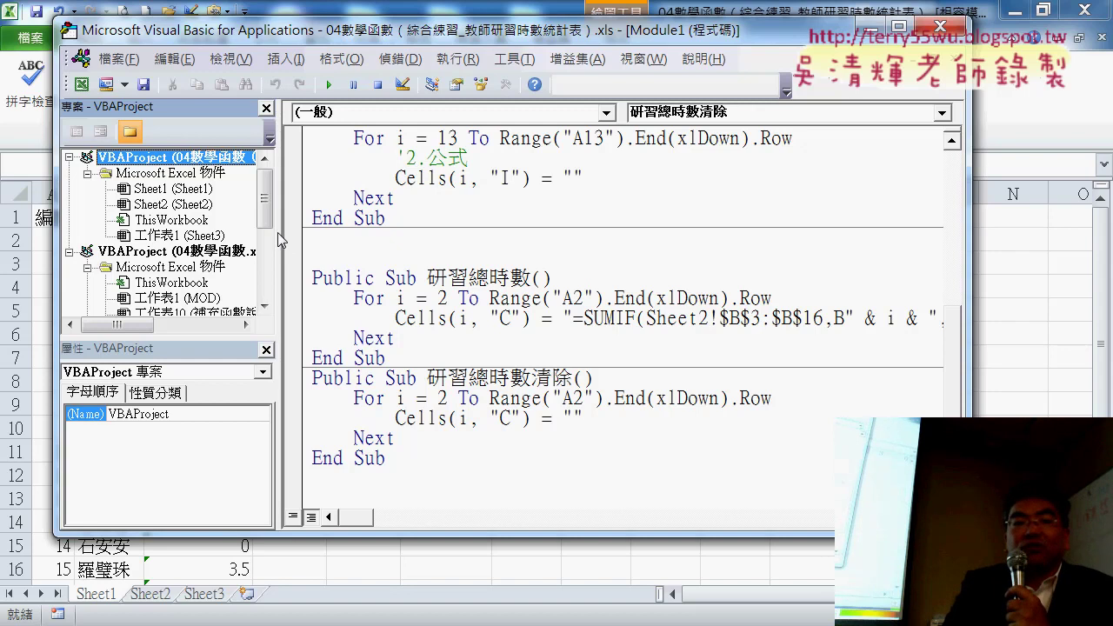
left_click_drag(279, 240, 453, 240)
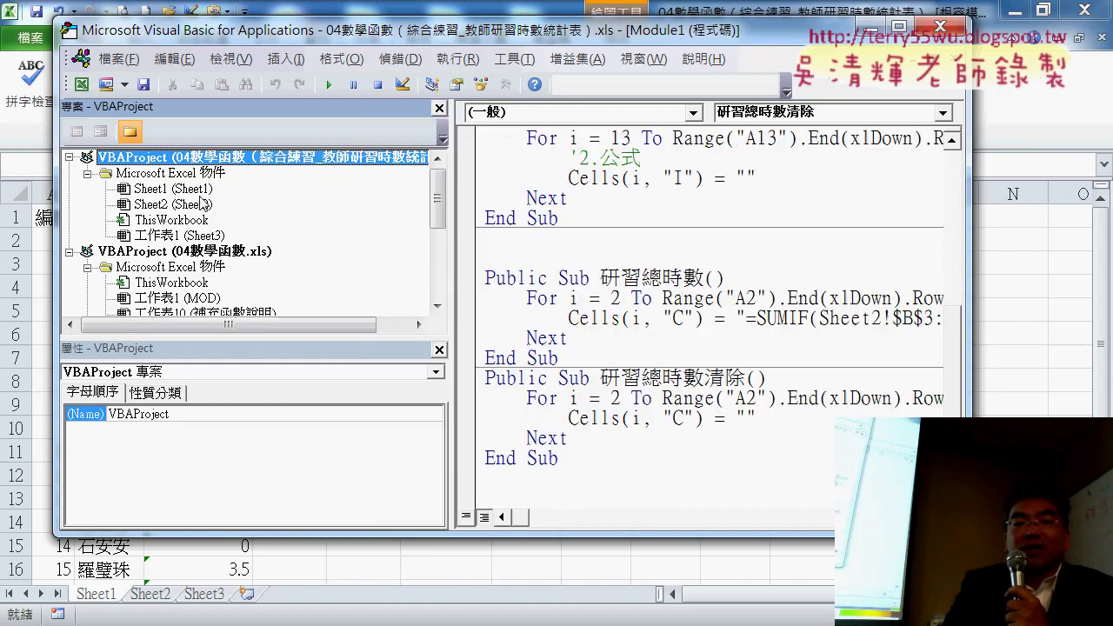
right_click(188, 188)
mouse_move(245, 270)
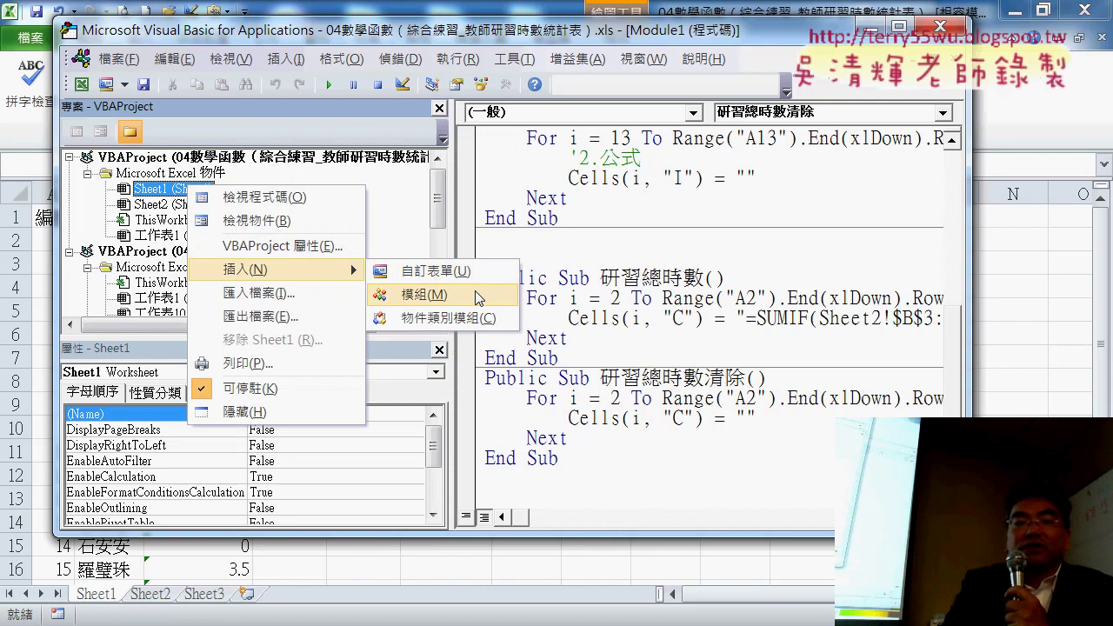
left_click(479, 298)
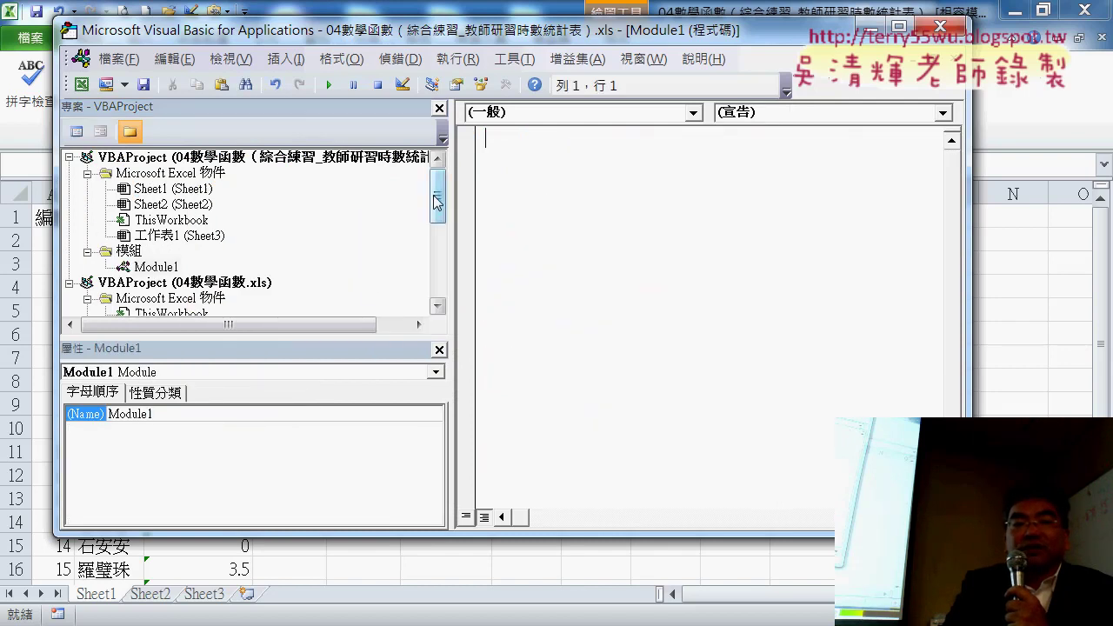
Cut the 研習總時數 and 研習總時數清除 procedures from the other workbook's Module1
left_click_drag(437, 202, 437, 275)
left_click(158, 300)
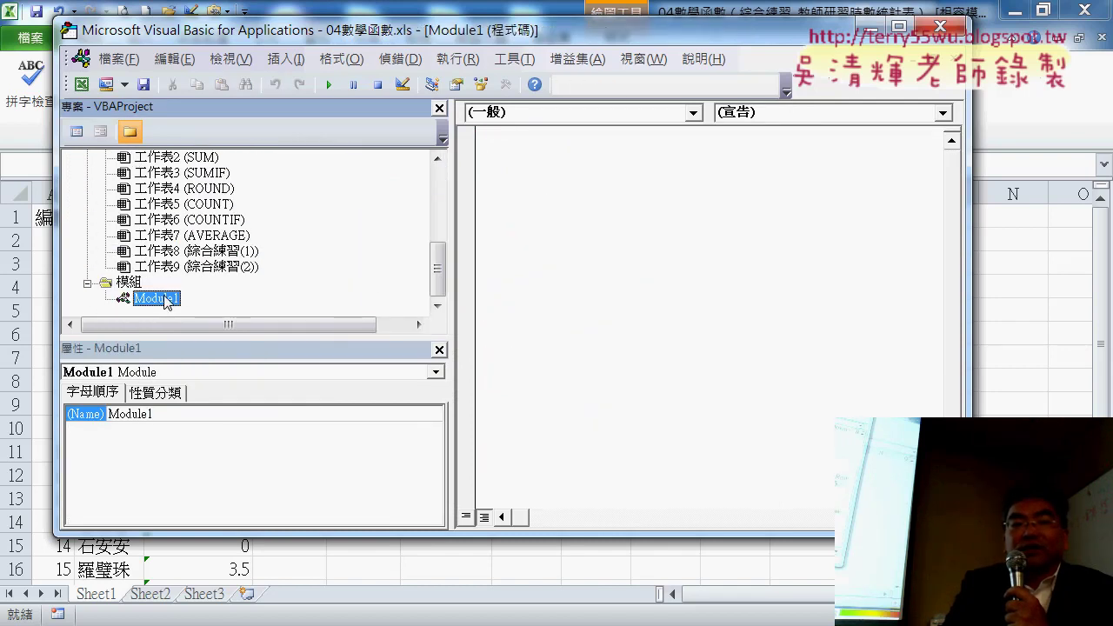
double_click(156, 298)
left_click_drag(561, 458, 455, 283)
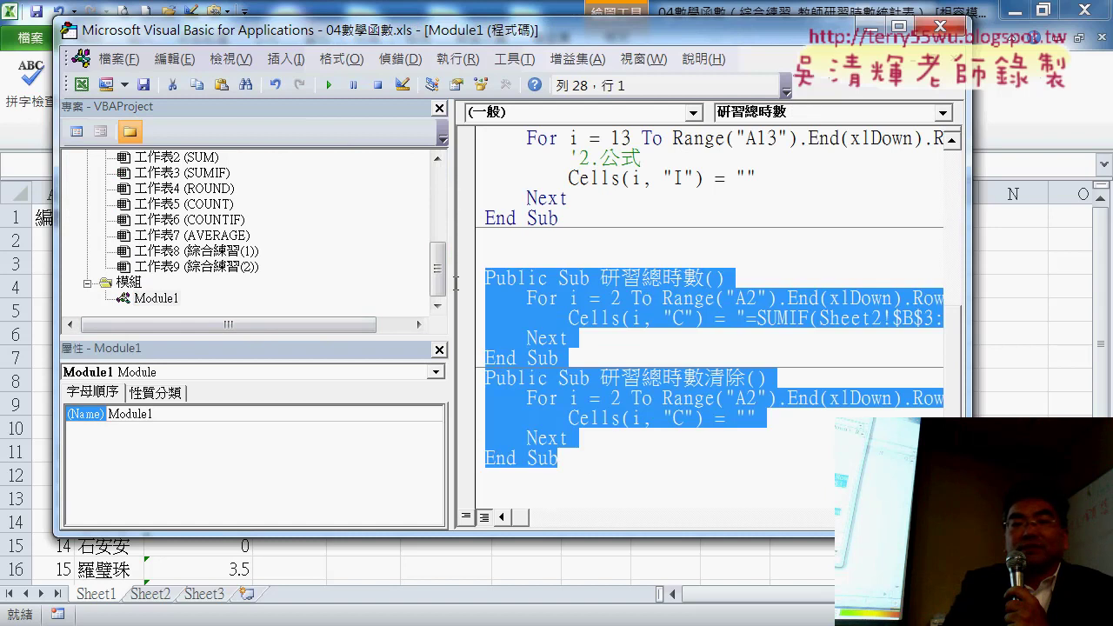
right_click(541, 300)
left_click(550, 300)
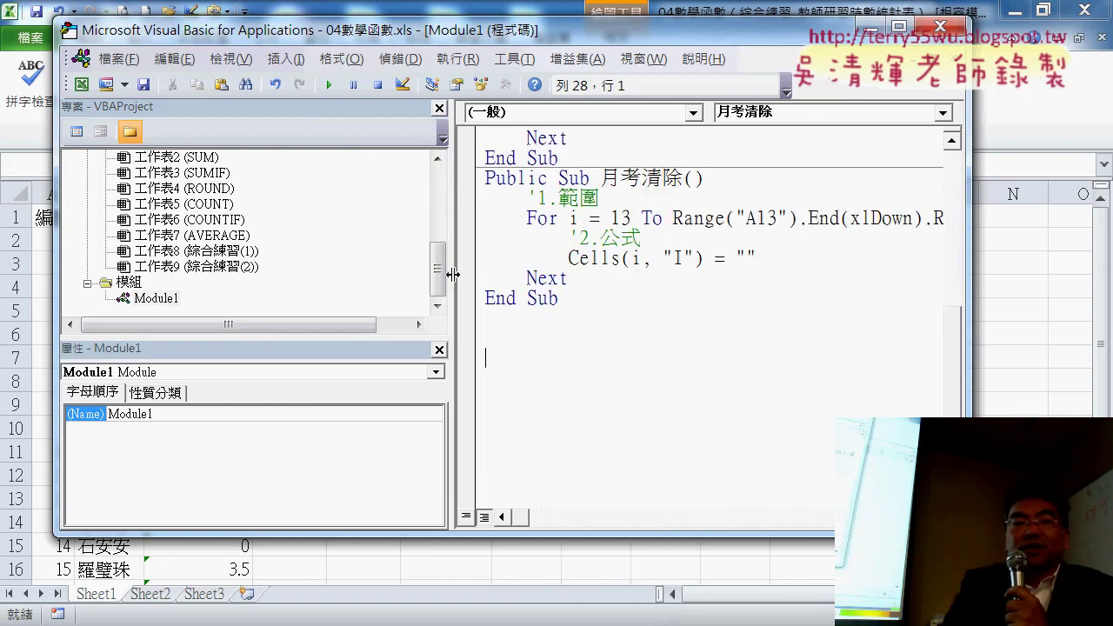
Paste both procedures into the new Module1 and close the VBA editor
left_click_drag(437, 275, 437, 187)
left_click(157, 267)
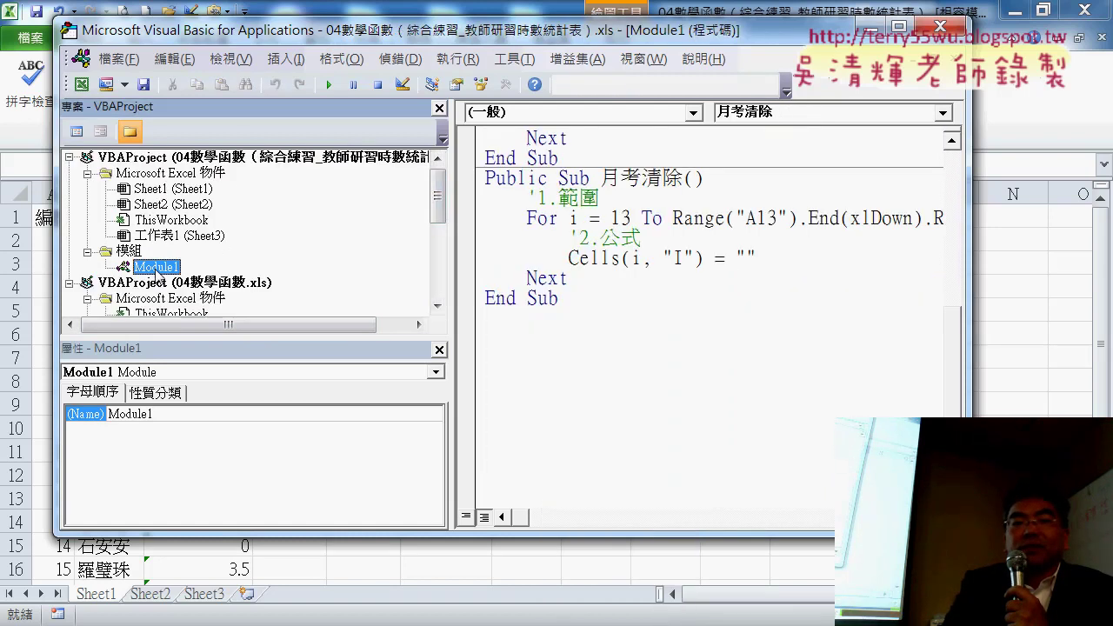
double_click(156, 267)
right_click(562, 238)
left_click(612, 303)
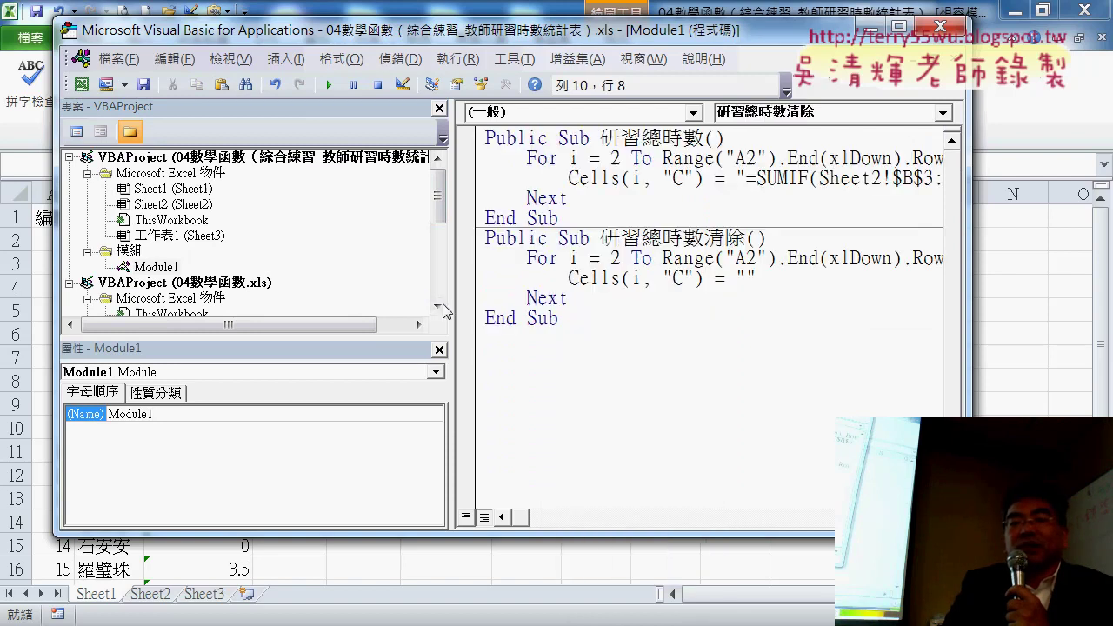
left_click_drag(449, 310, 300, 304)
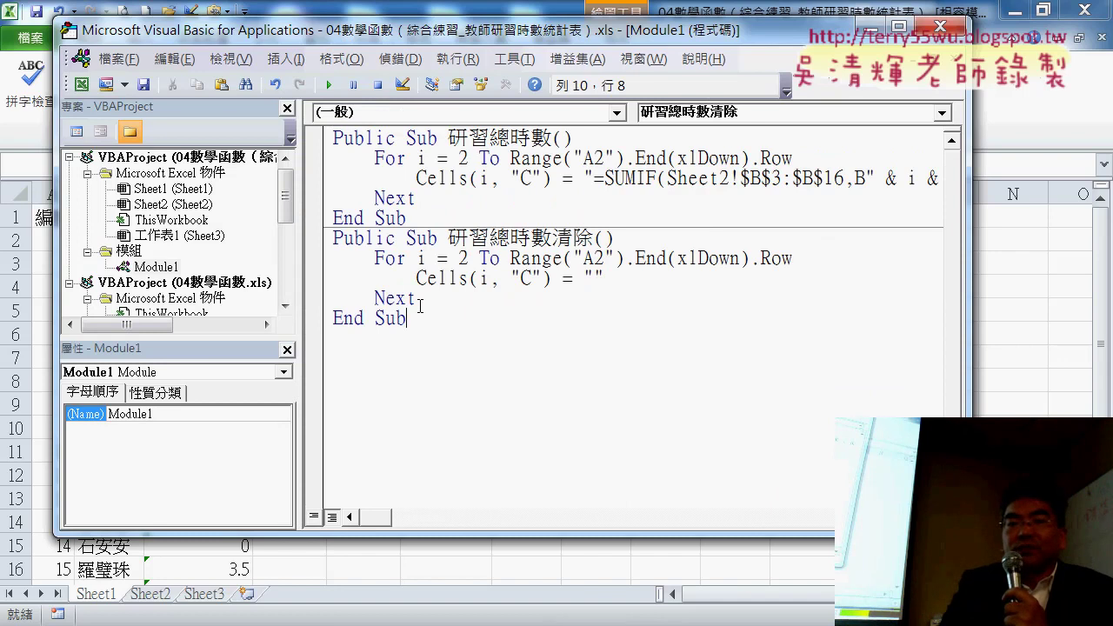
left_click(941, 30)
left_click(805, 451)
Back on the training-hours sheet, check the SUMIF formula in cell C2
left_click(670, 449)
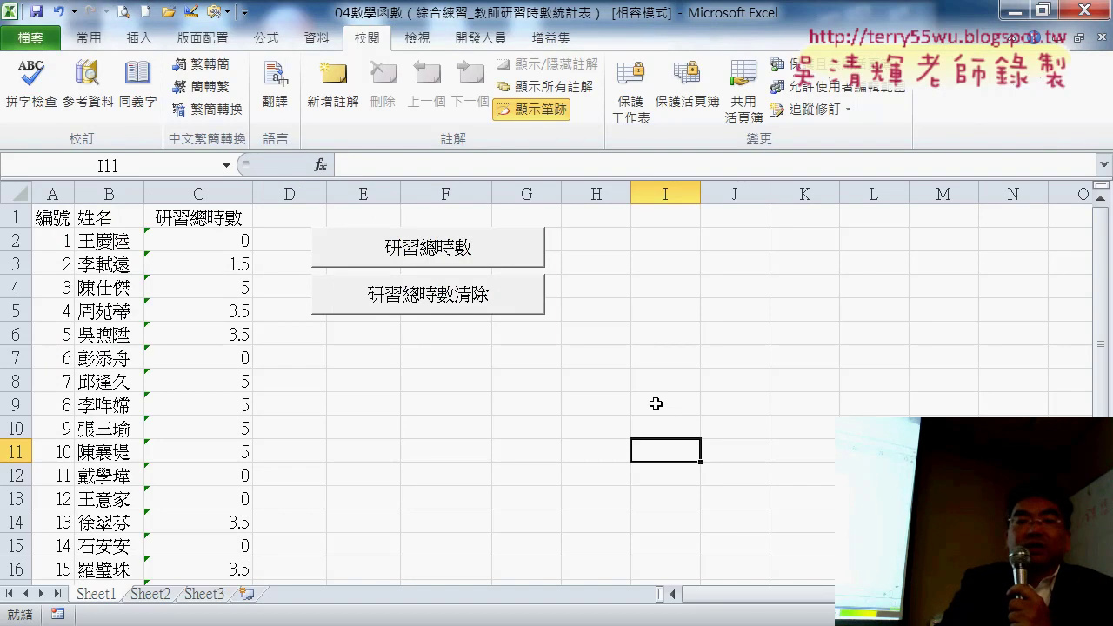
left_click(218, 243)
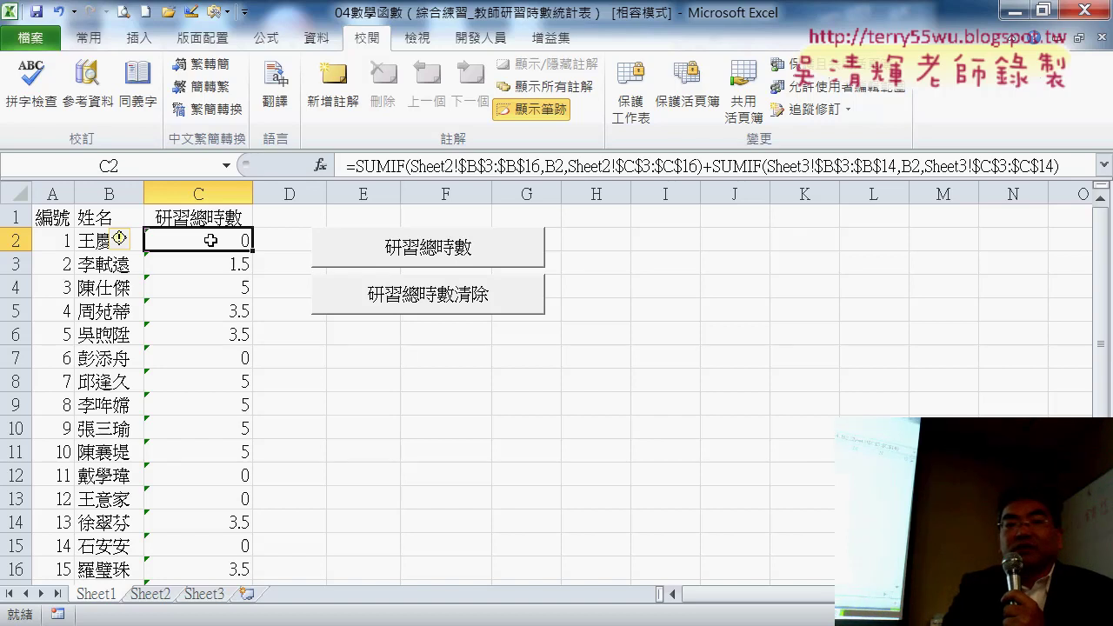
Select the whole sheet and clear the Locked box in Format Cells' Protection settings
left_click(14, 192)
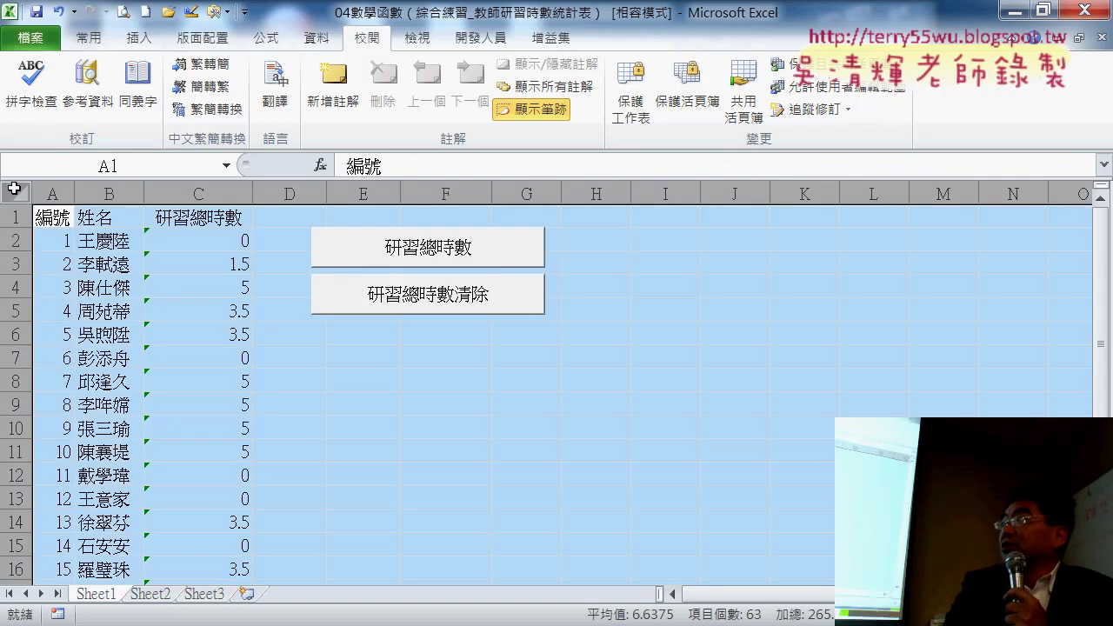
right_click(159, 288)
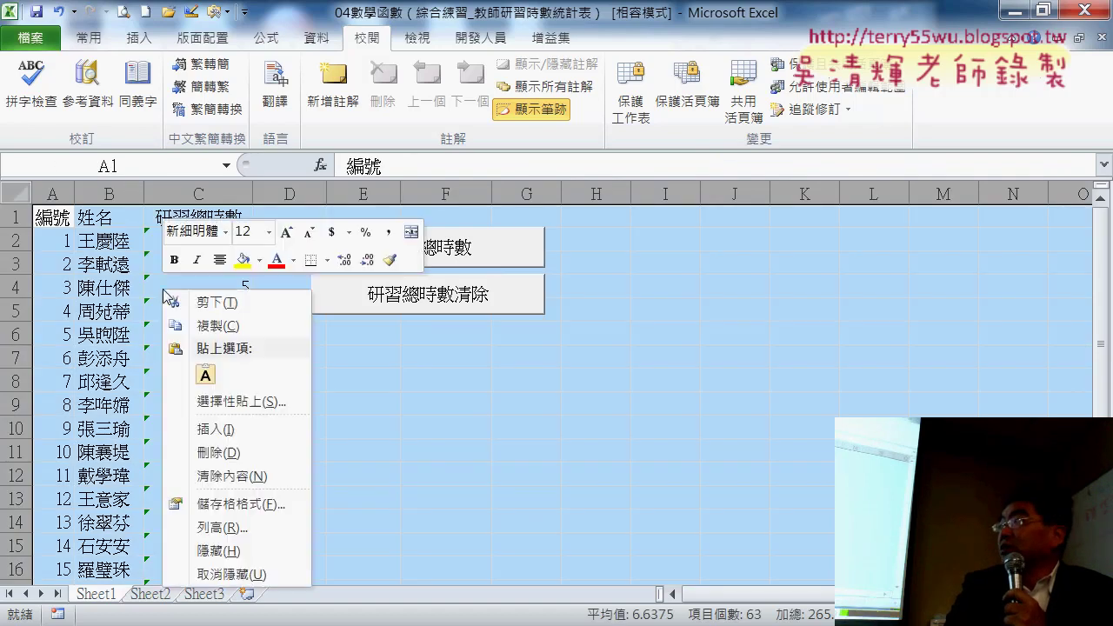
left_click(213, 505)
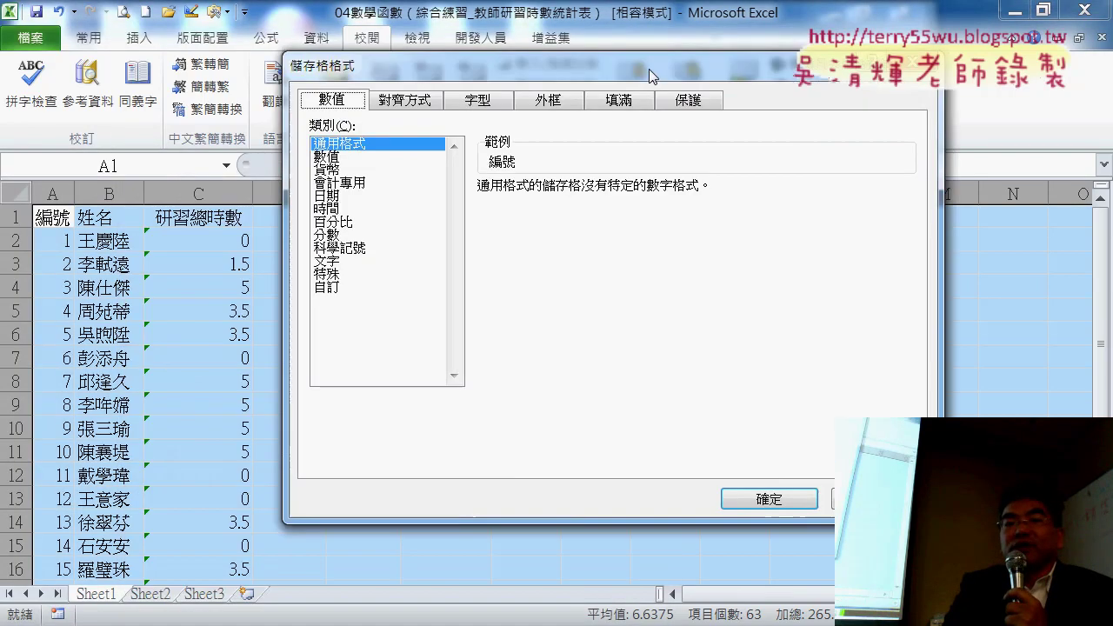
left_click_drag(358, 175, 654, 63)
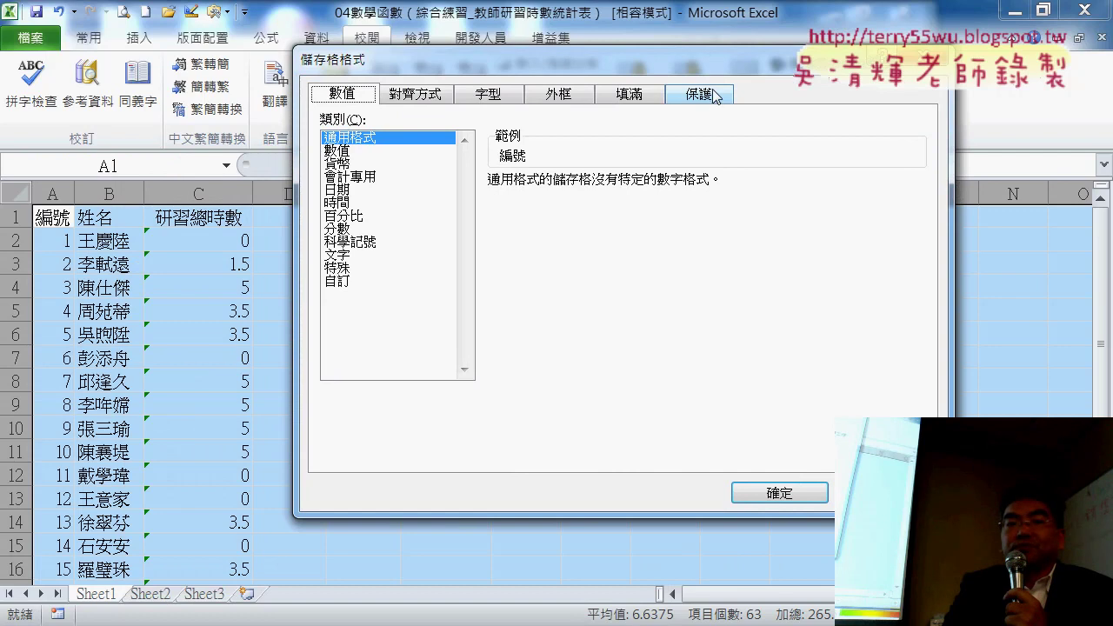
left_click(699, 94)
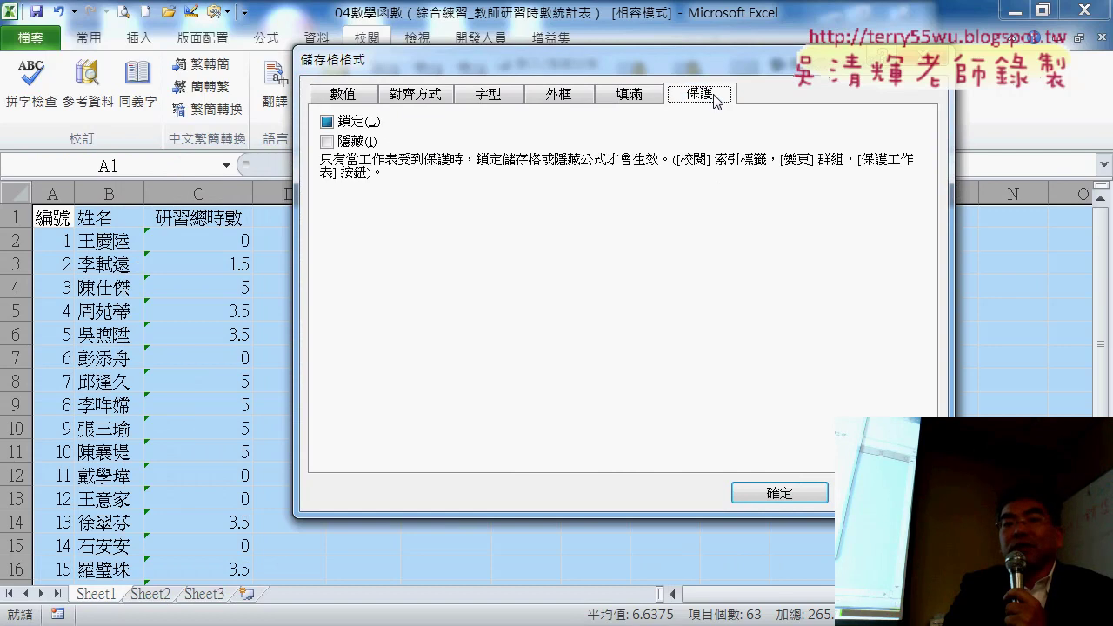
left_click(327, 122)
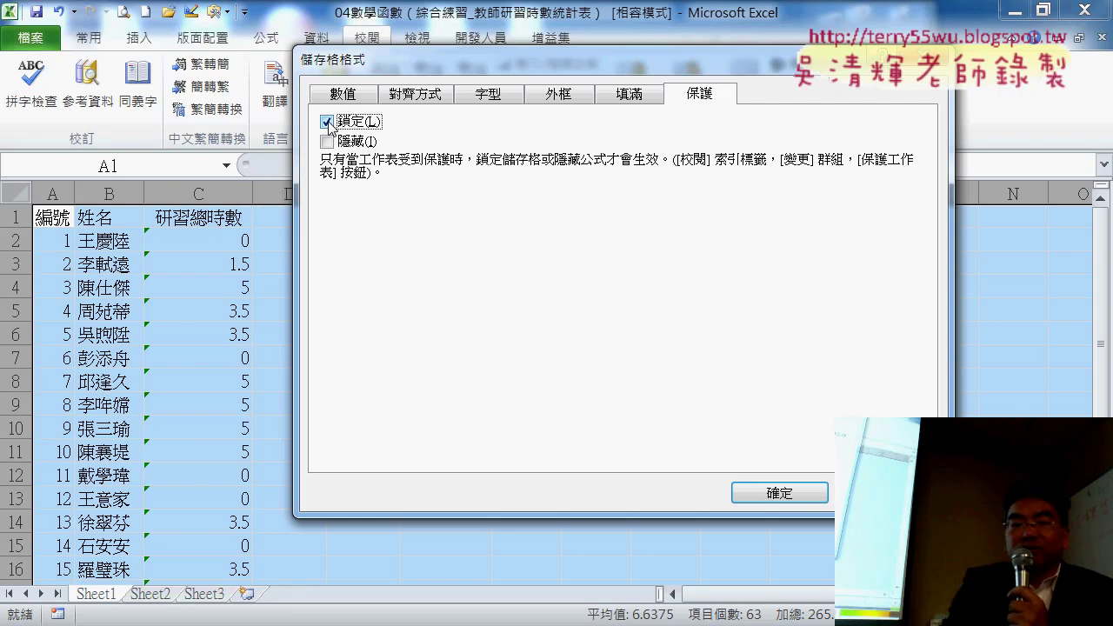
left_click(327, 122)
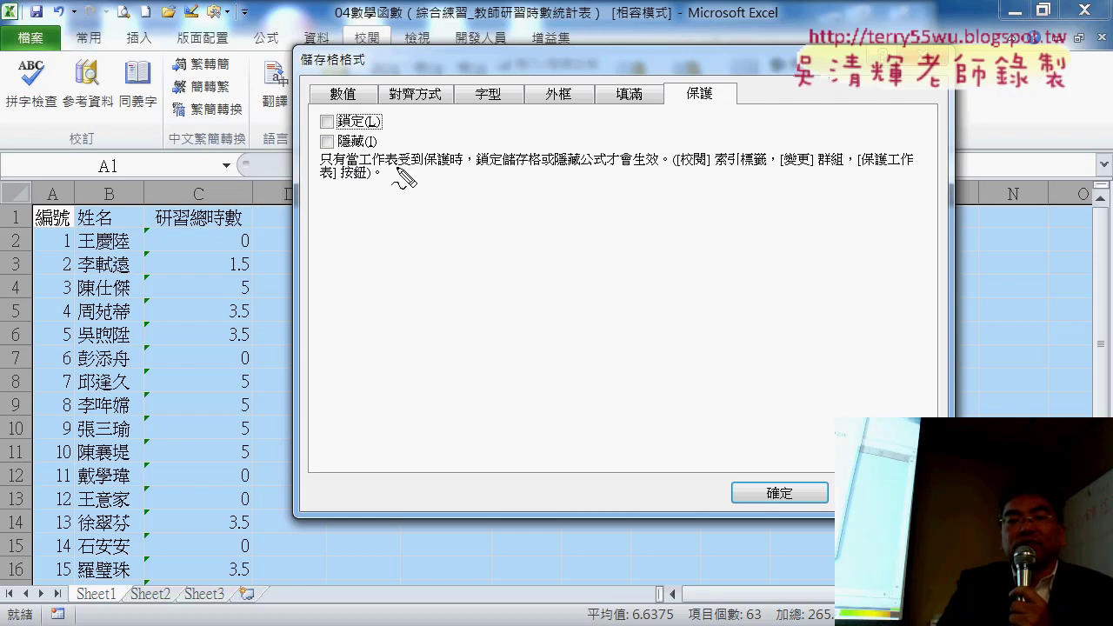
Annotate the Locked and Hidden options and column C, then apply with OK
left_click_drag(402, 176, 392, 181)
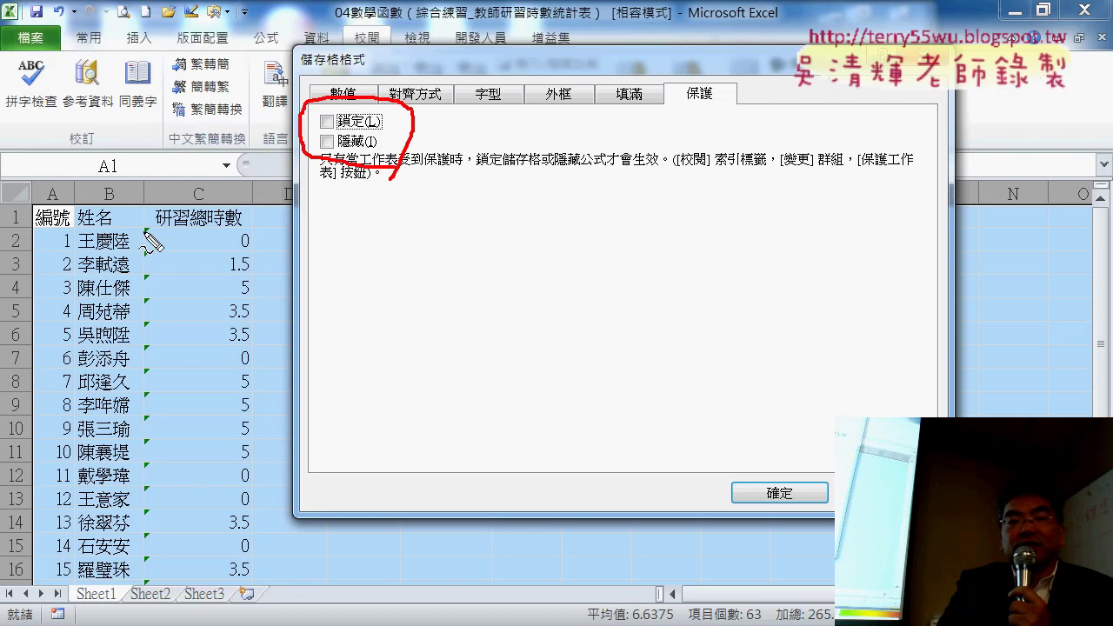
left_click_drag(146, 231, 135, 600)
mouse_move(153, 232)
left_mouse_down()
mouse_move(186, 221)
mouse_move(156, 600)
mouse_move(148, 579)
left_mouse_up()
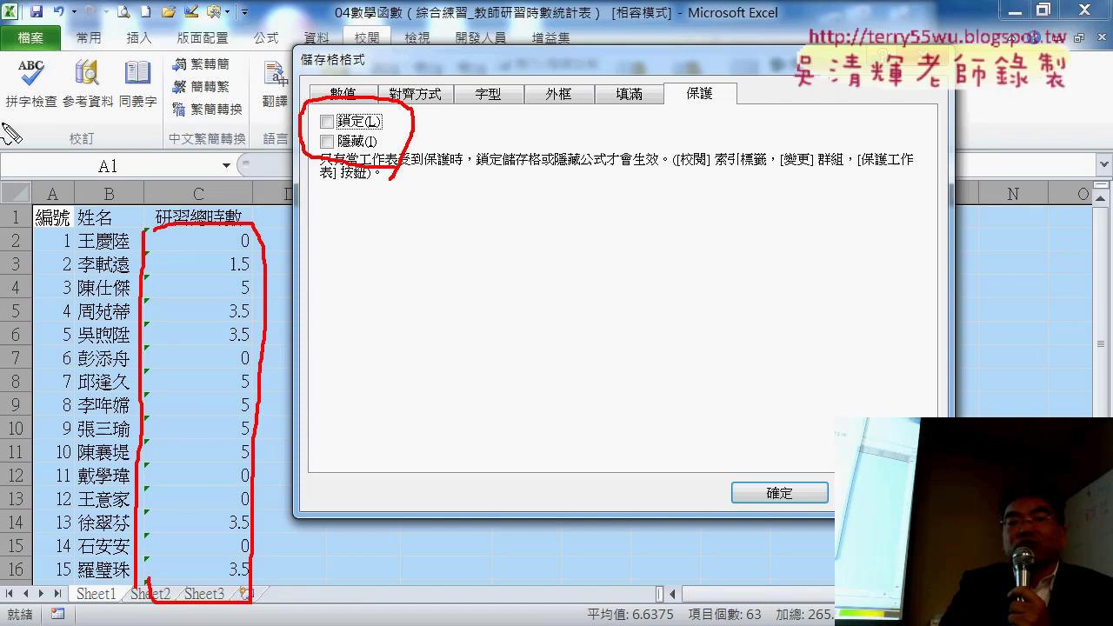
mouse_move(30, 152)
left_mouse_down()
mouse_move(9, 196)
mouse_move(35, 237)
mouse_move(57, 213)
mouse_move(280, 116)
mouse_move(254, 147)
left_mouse_up()
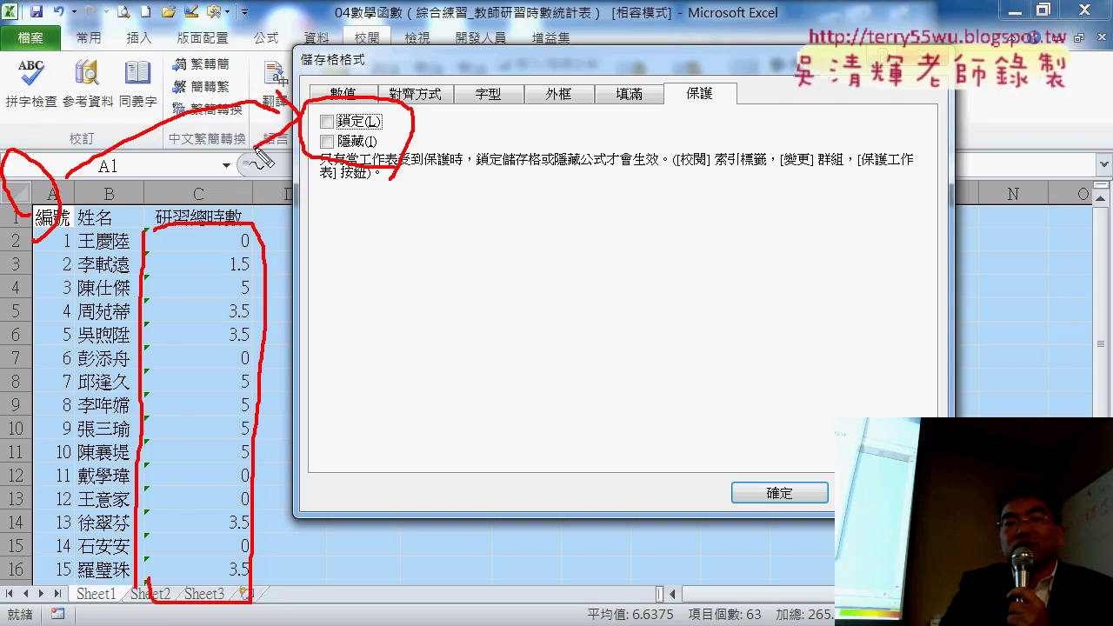
left_click_drag(334, 118, 356, 108)
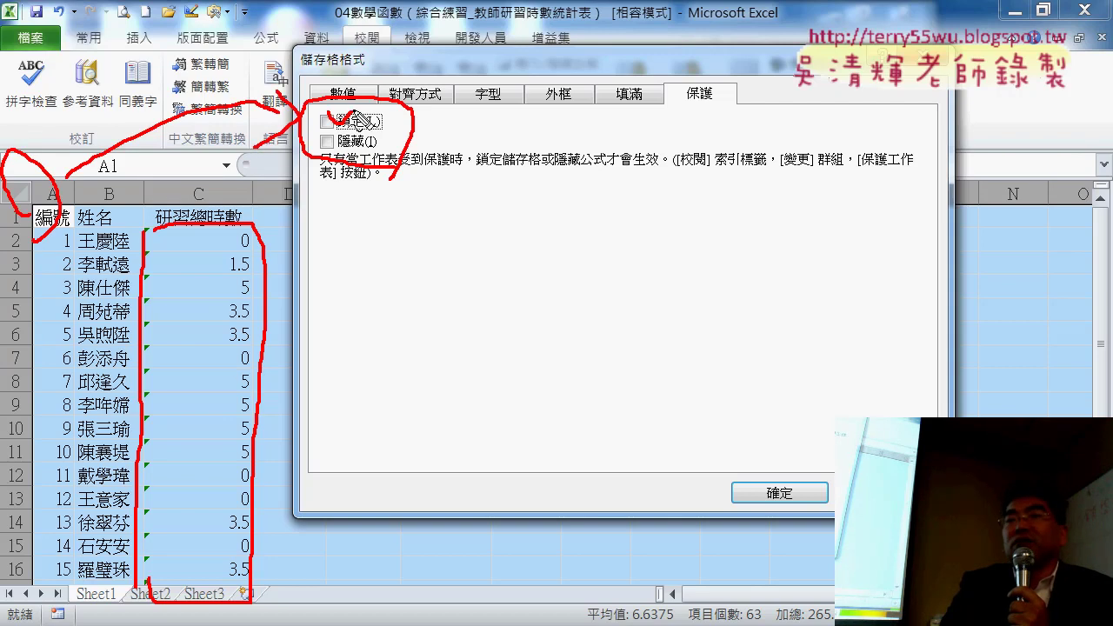
left_click_drag(327, 148, 353, 149)
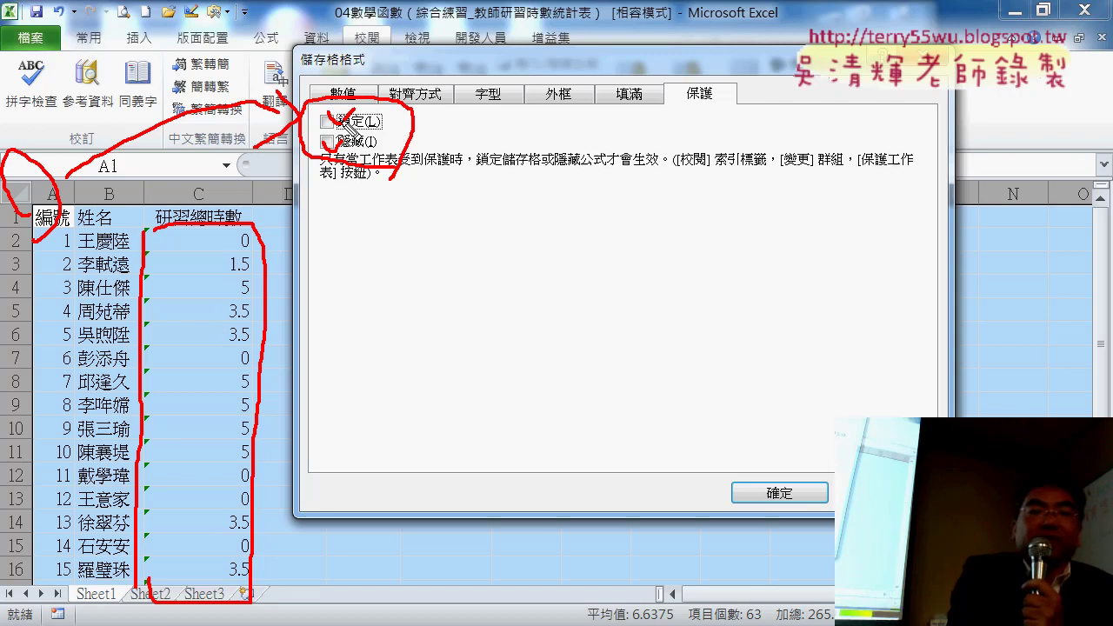
key("Escape")
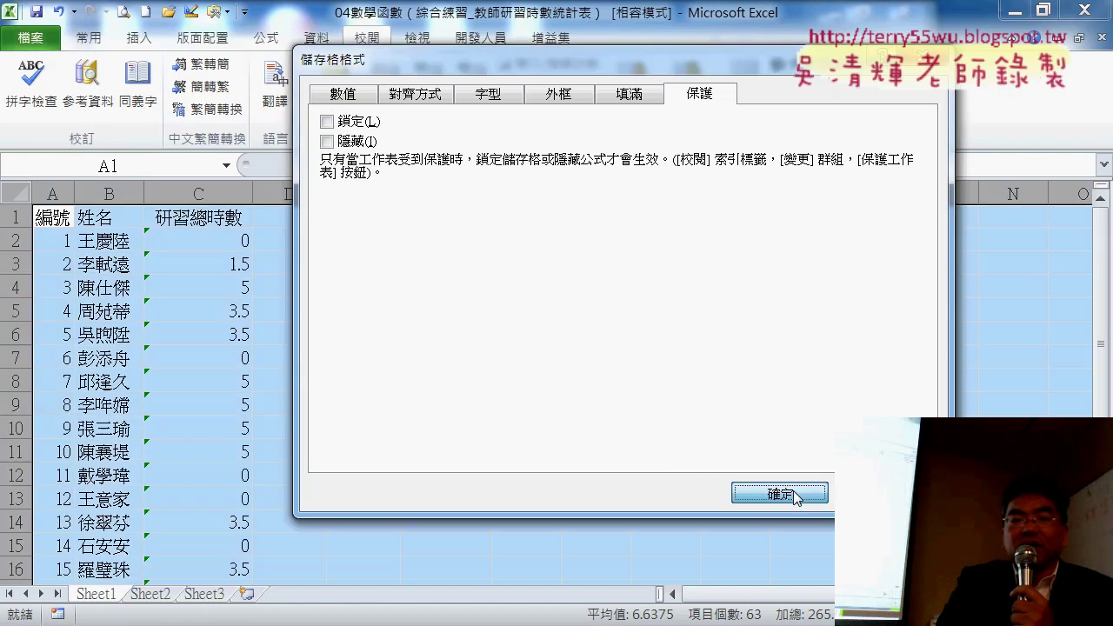
left_click(810, 501)
Select the training-hour totals from C2 down to C21
left_click(527, 428)
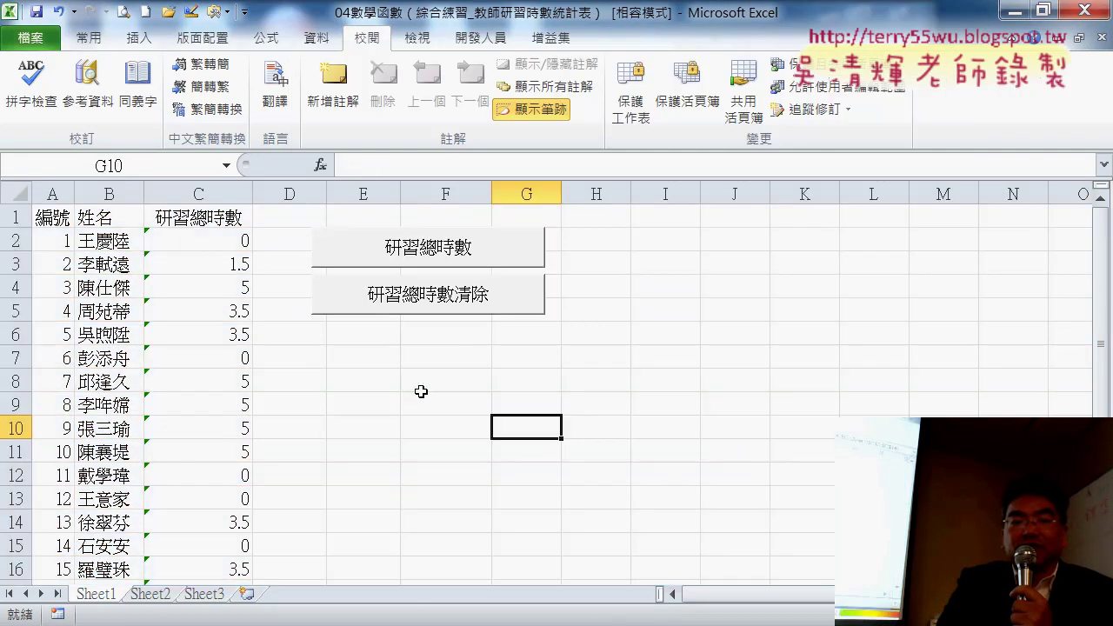
left_click_drag(193, 242, 213, 539)
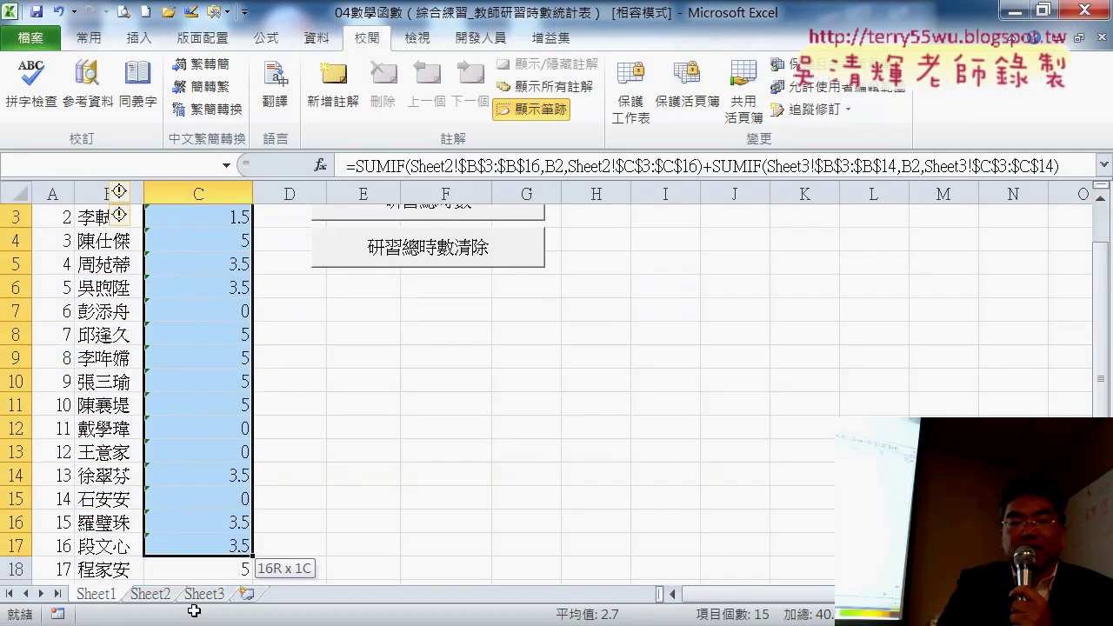
left_click_drag(214, 540, 233, 427)
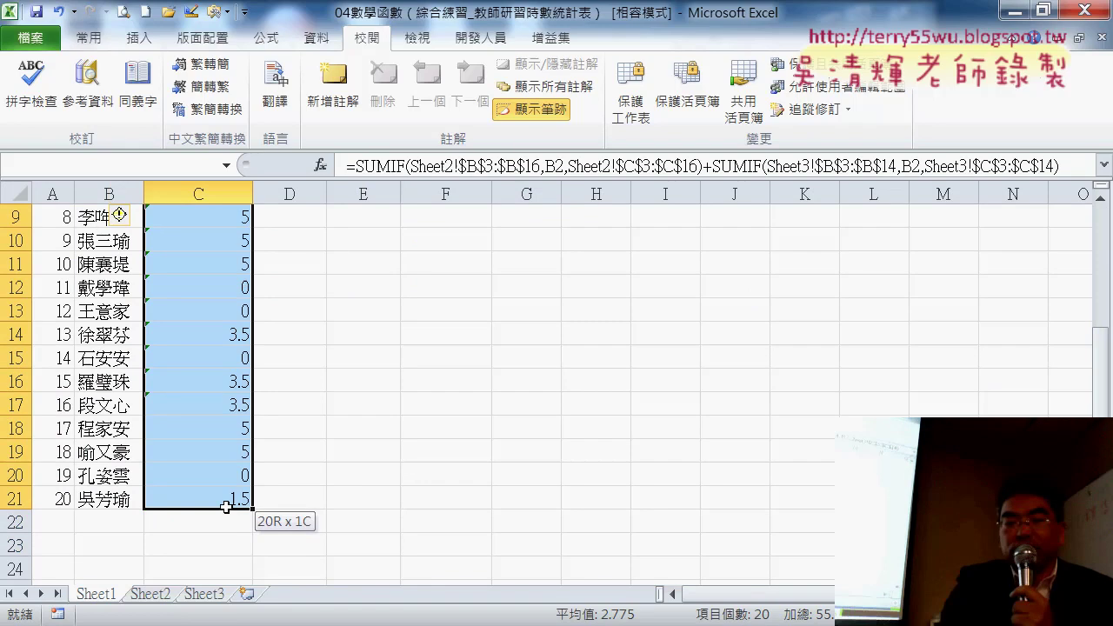
scroll(241, 374, "up", 3)
left_click(231, 243)
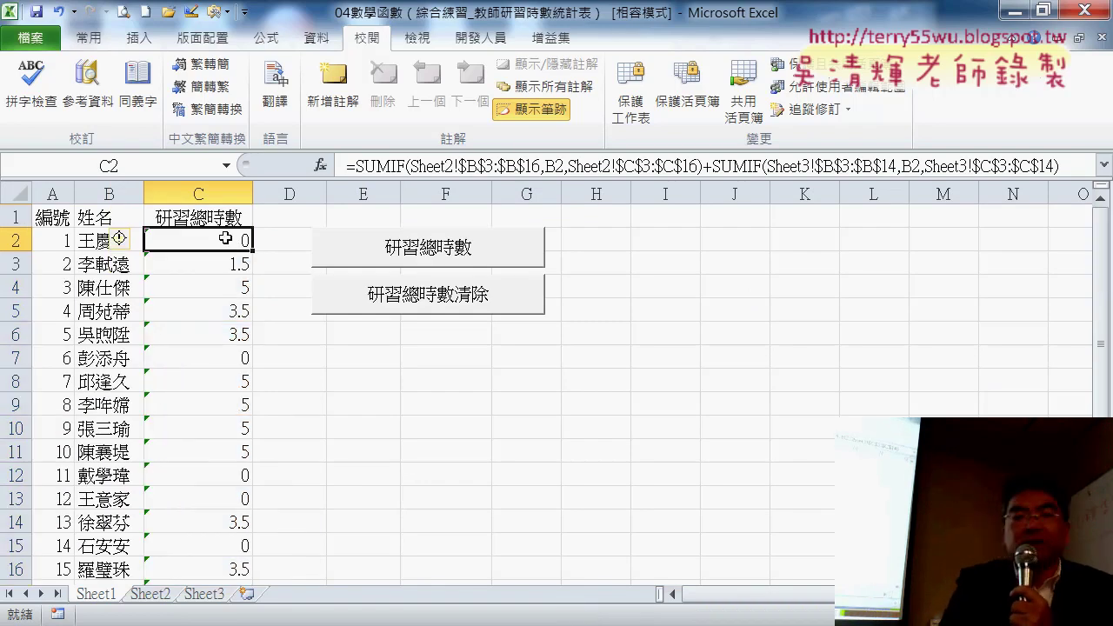
key("ctrl+shift+Down")
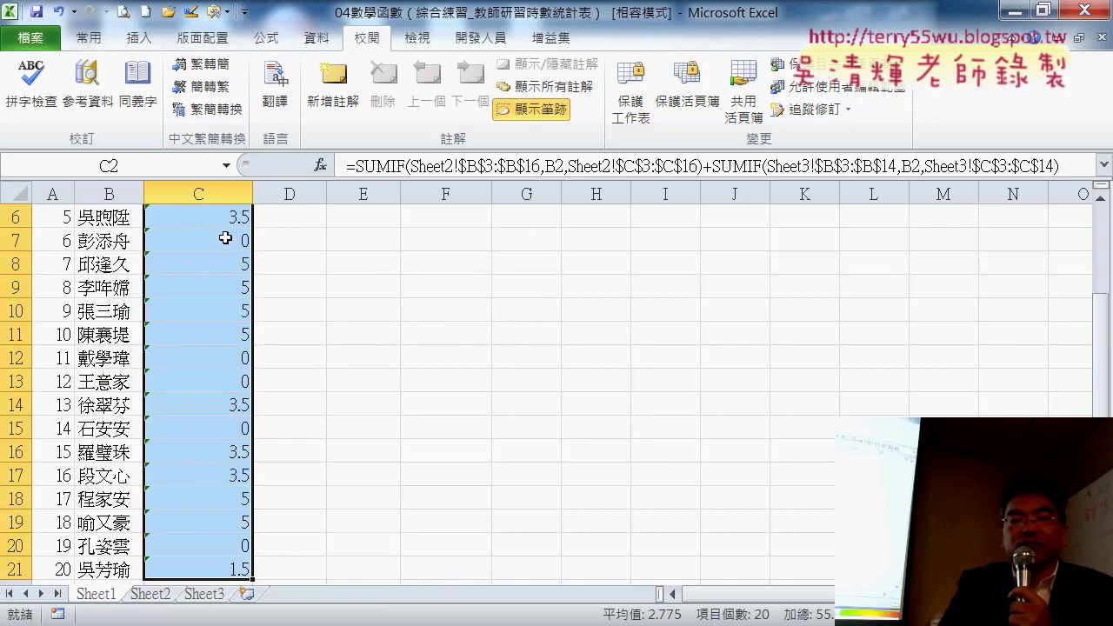
Tick Locked and Hidden in Format Cells' Protection settings for C2:C21 and confirm with OK
right_click(231, 270)
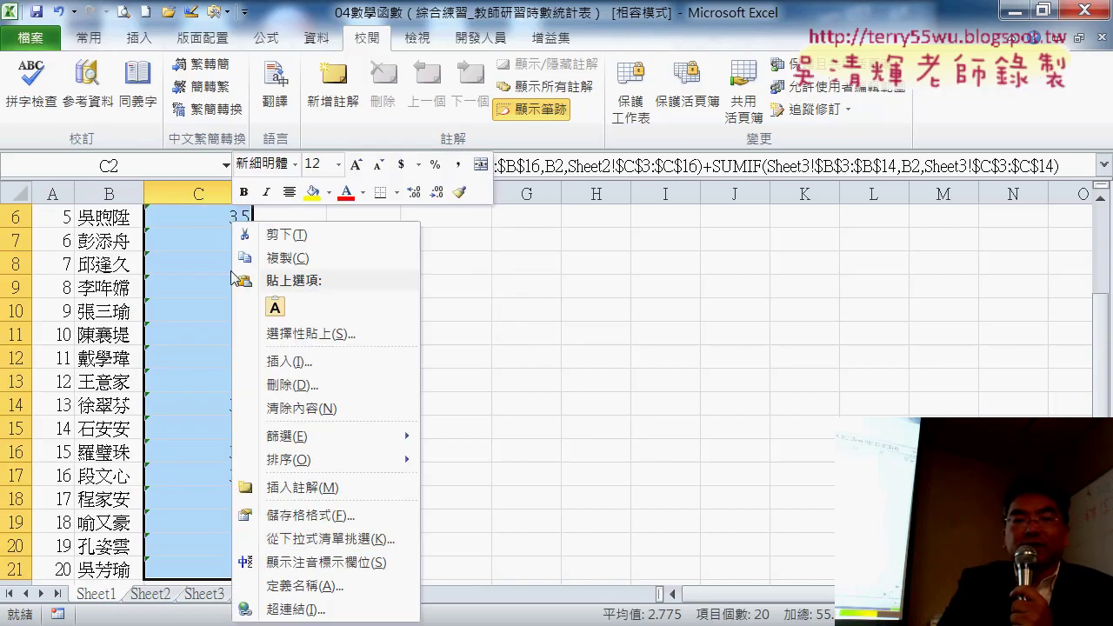
left_click(330, 518)
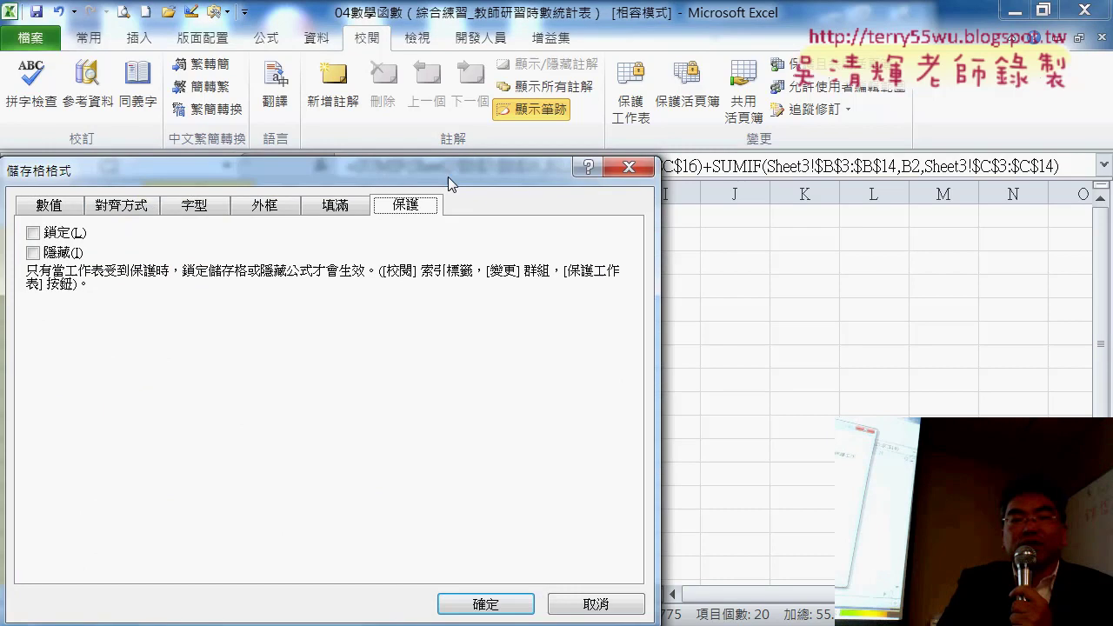
left_click_drag(448, 177, 777, 130)
left_click(362, 186)
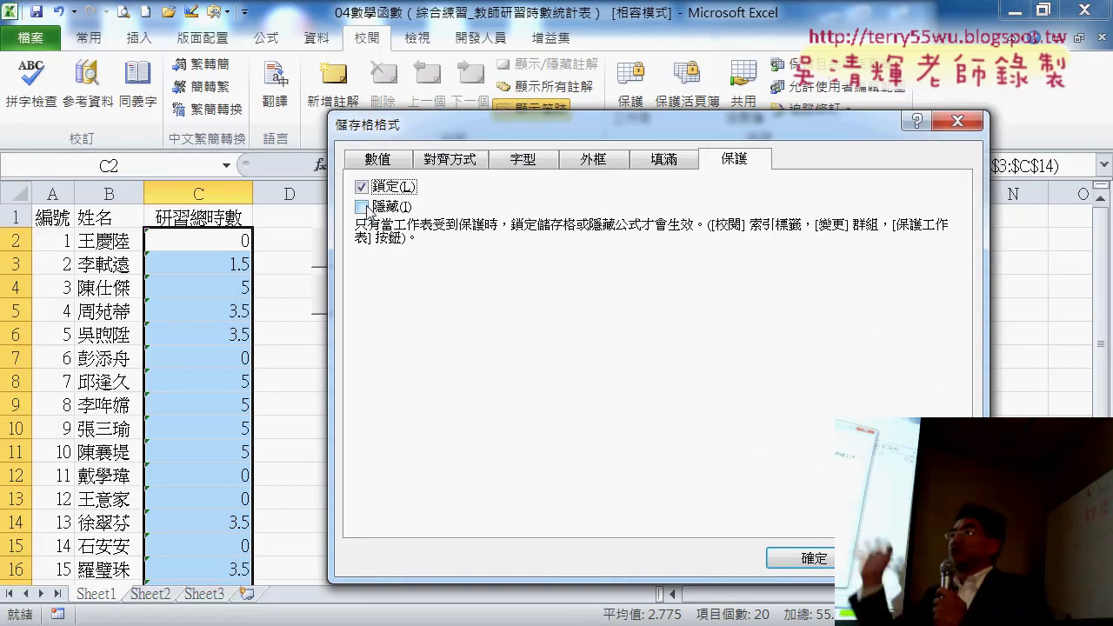
left_click(361, 207)
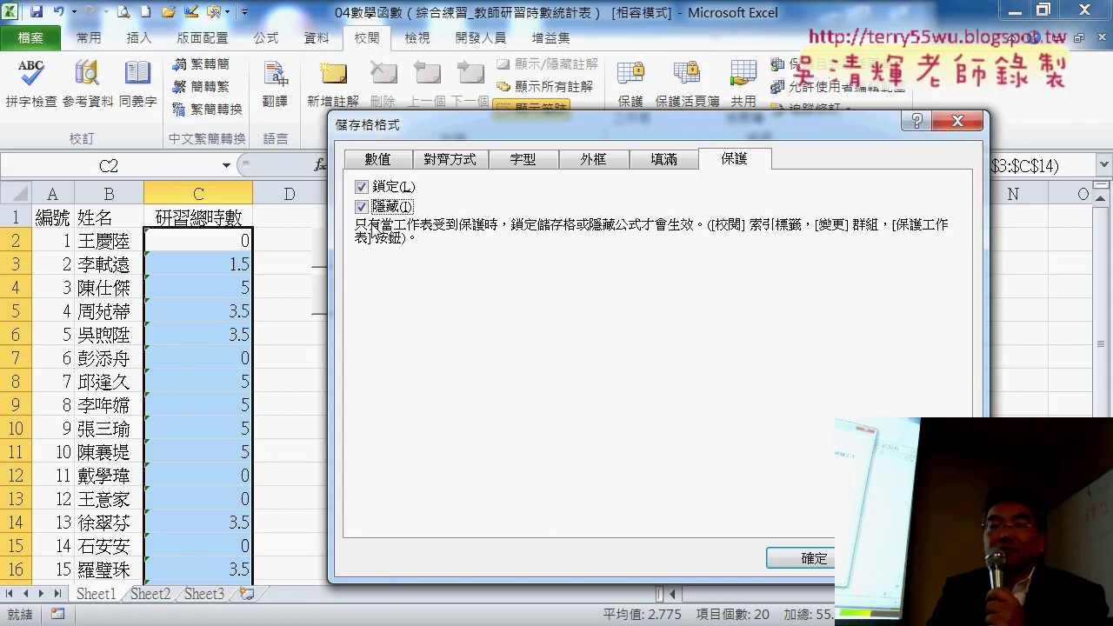
left_click(825, 567)
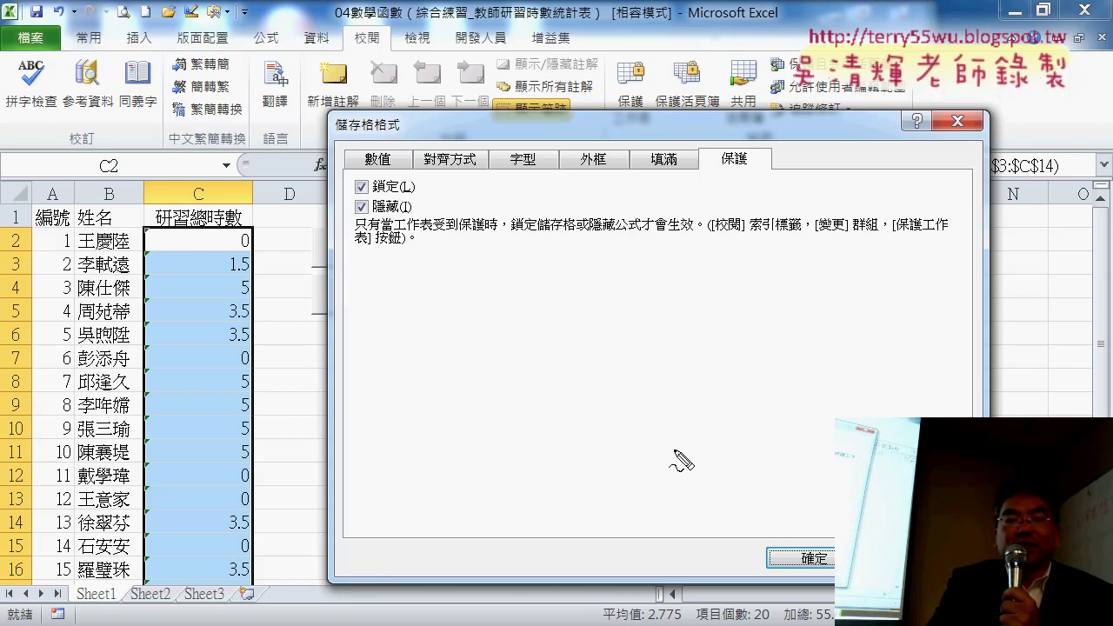
left_click_drag(359, 221, 421, 233)
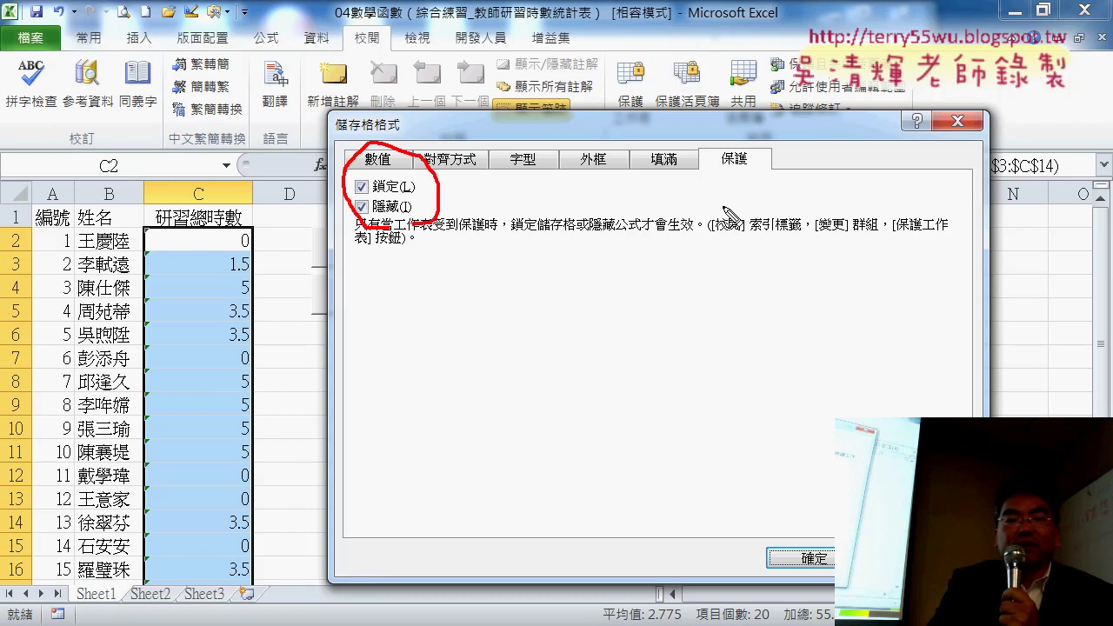
left_click_drag(744, 185, 755, 182)
mouse_move(150, 423)
left_mouse_down()
mouse_move(174, 225)
mouse_move(208, 455)
left_mouse_up()
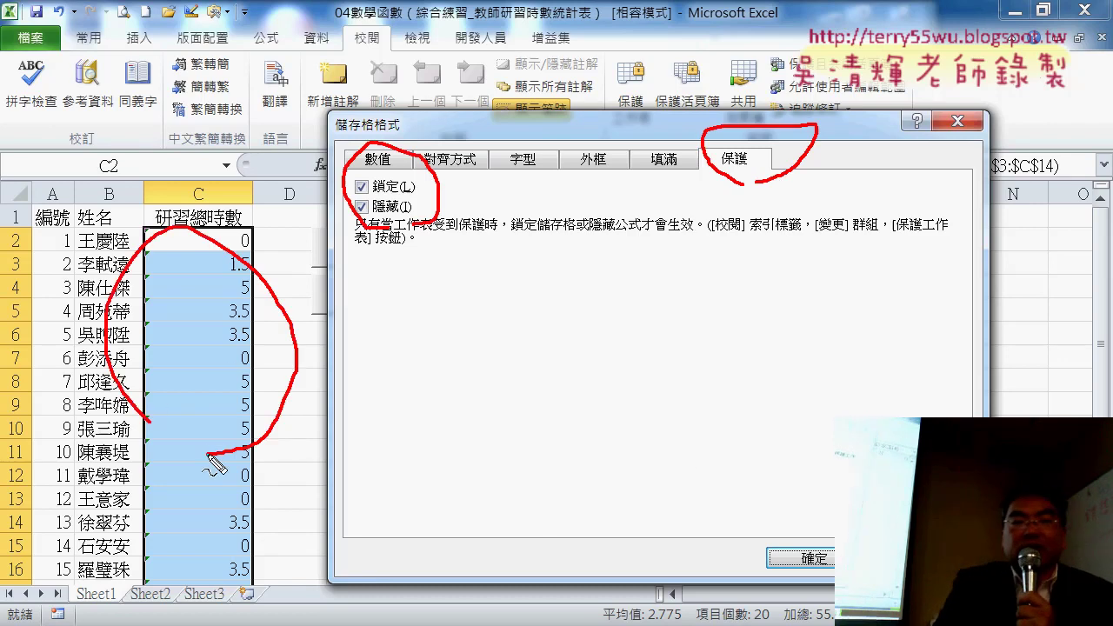
key("Escape")
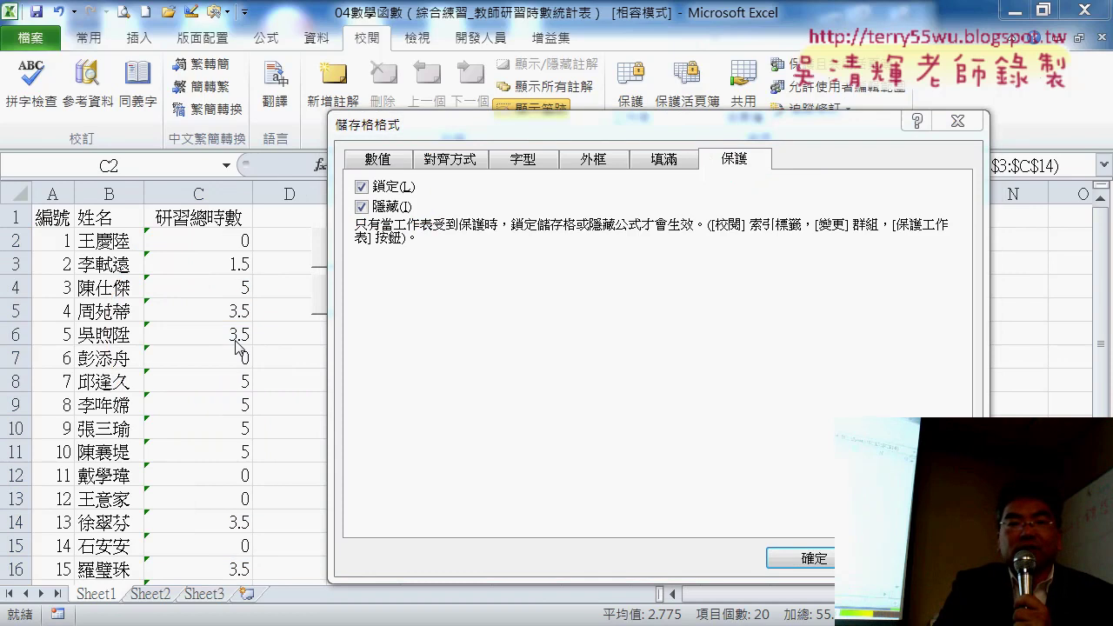
left_click(811, 558)
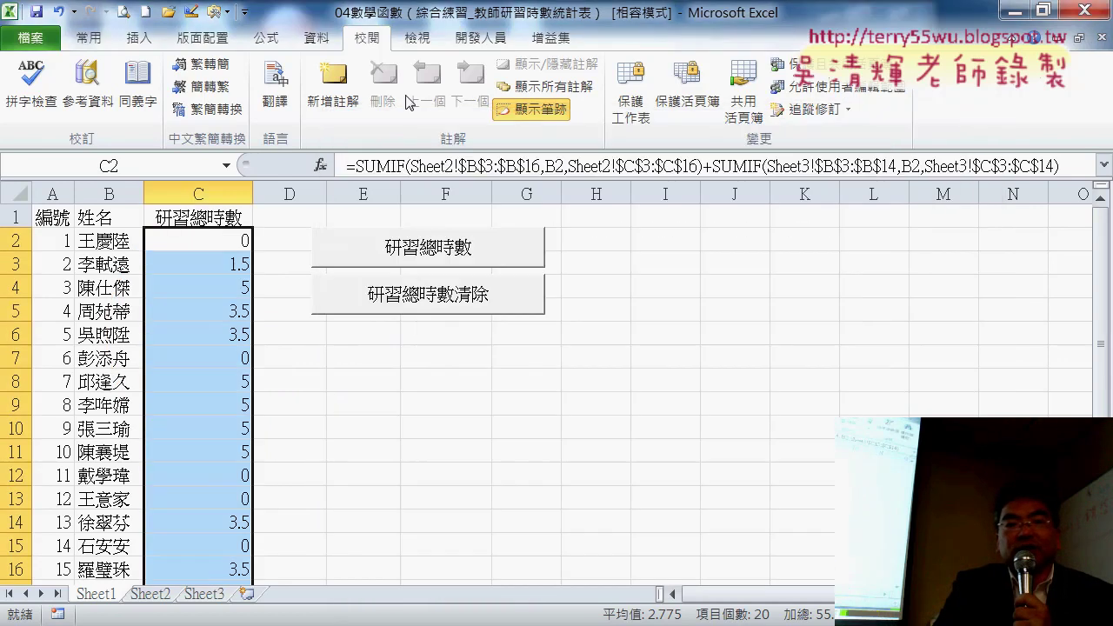
Protect the sheet from the Review tab, entering and confirming the sheet password
left_click(89, 39)
left_click(365, 40)
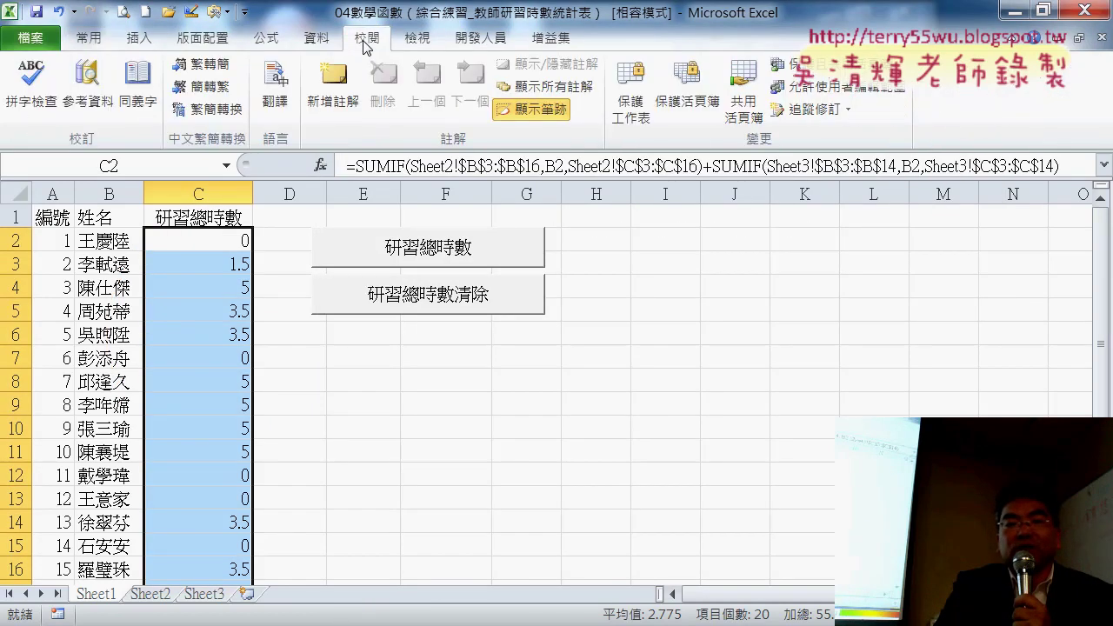
left_click(642, 121)
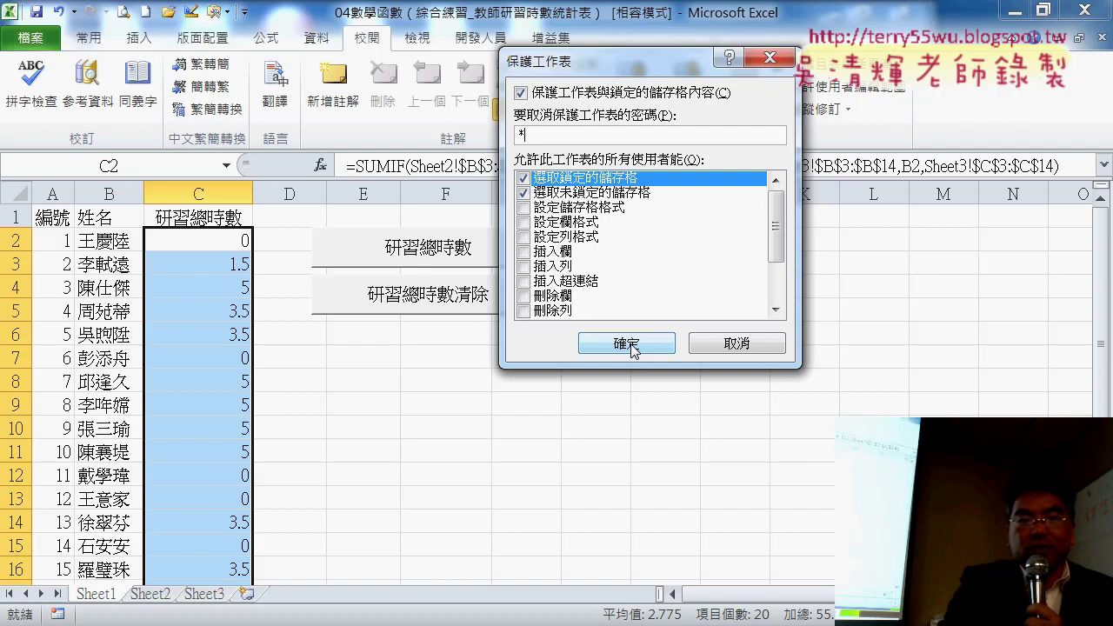
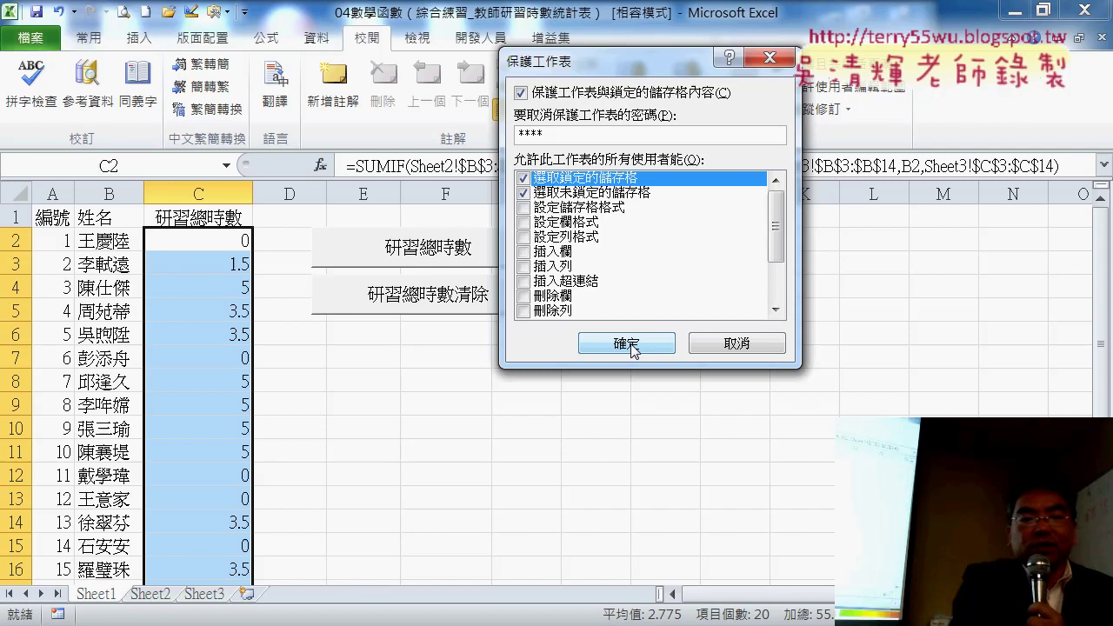
left_click(632, 344)
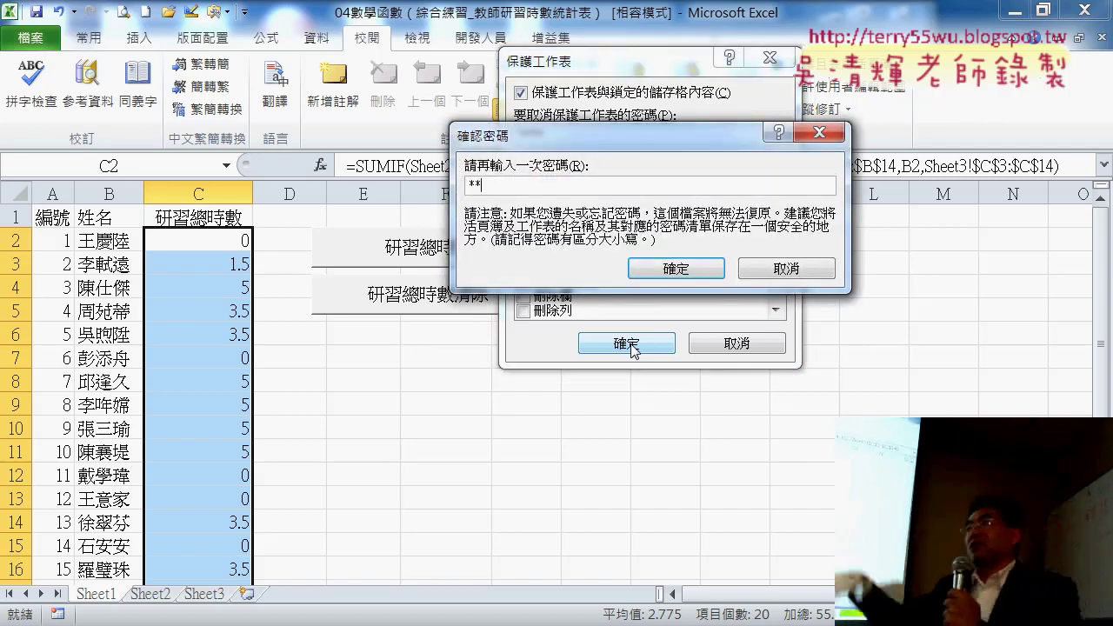
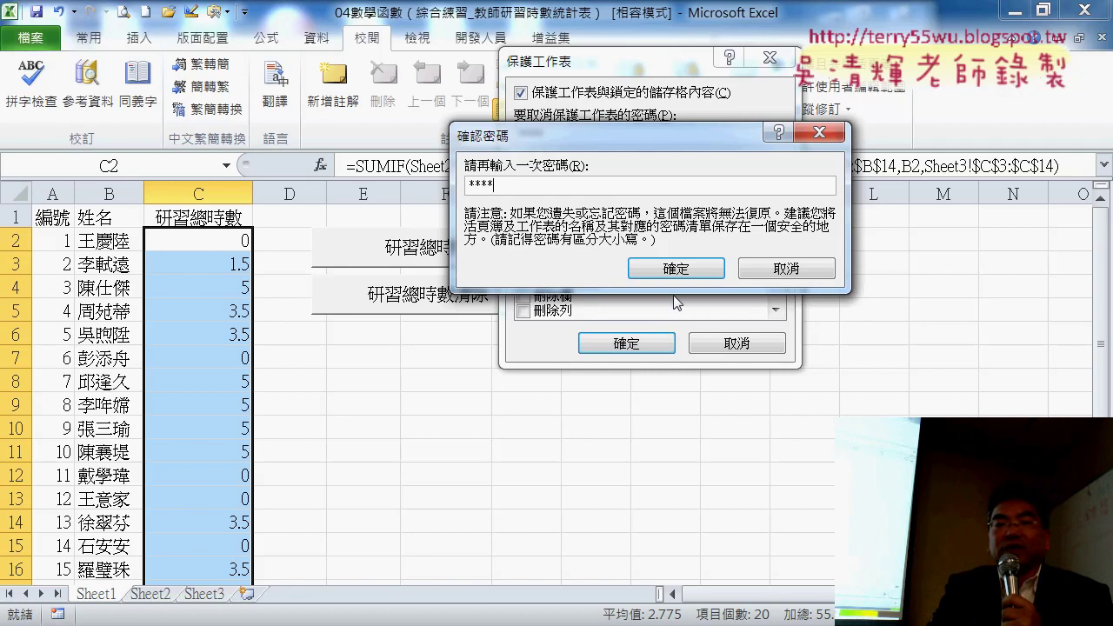
left_click(676, 269)
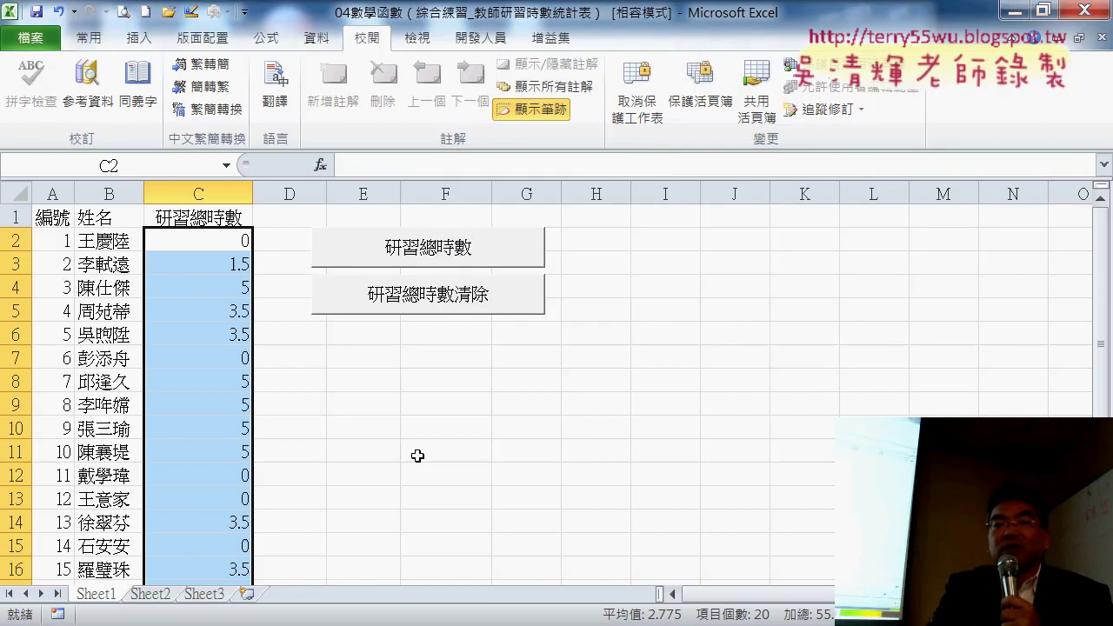
left_click(461, 459)
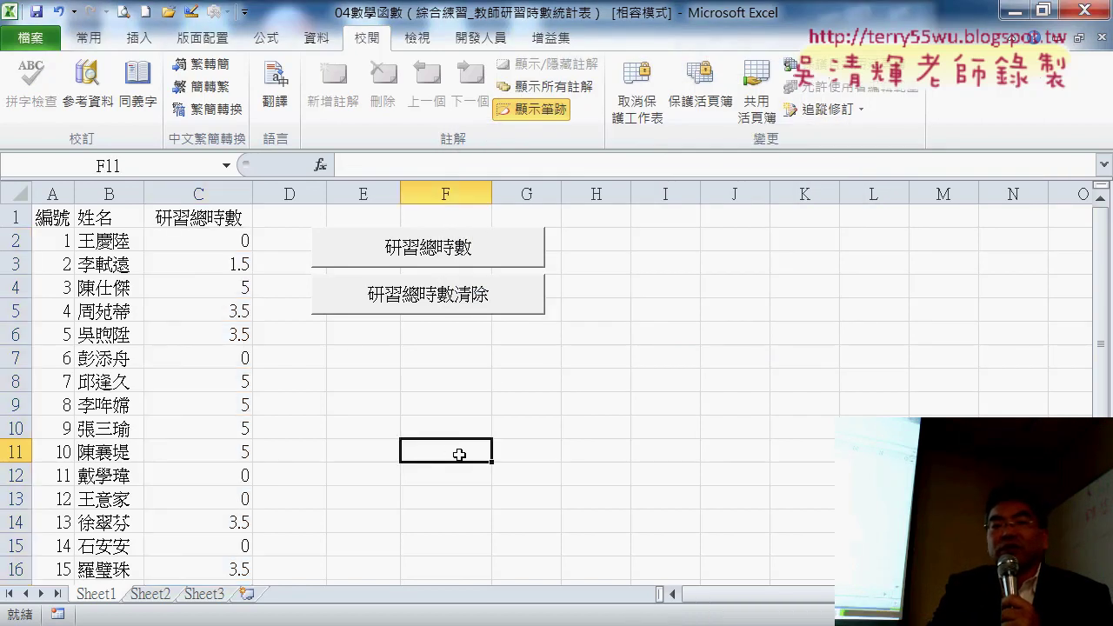
left_click(223, 246)
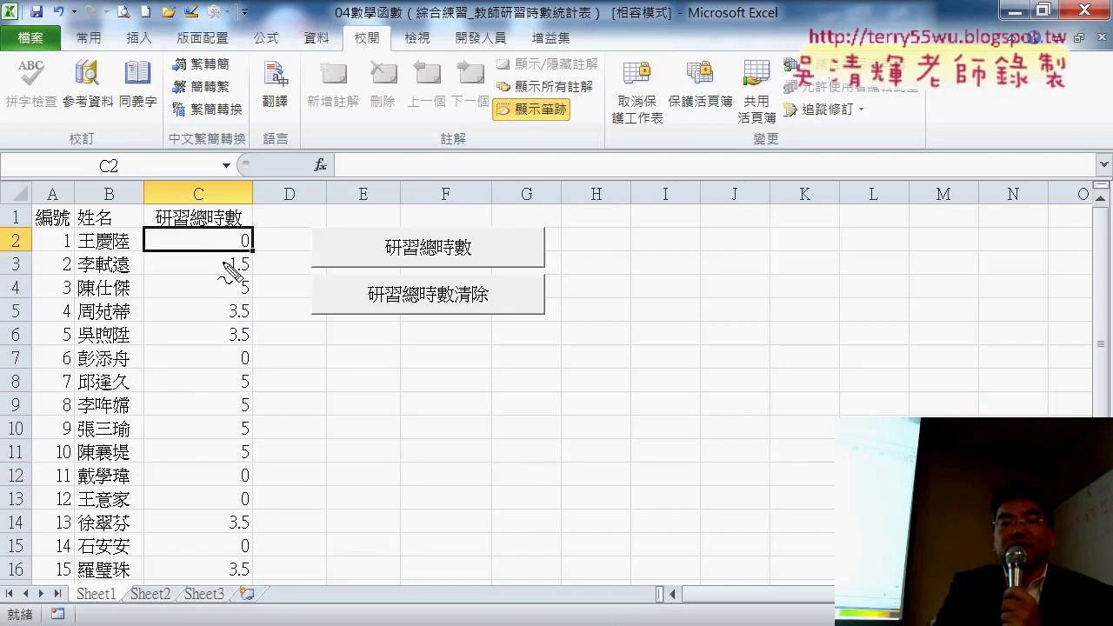
left_click_drag(251, 266, 267, 248)
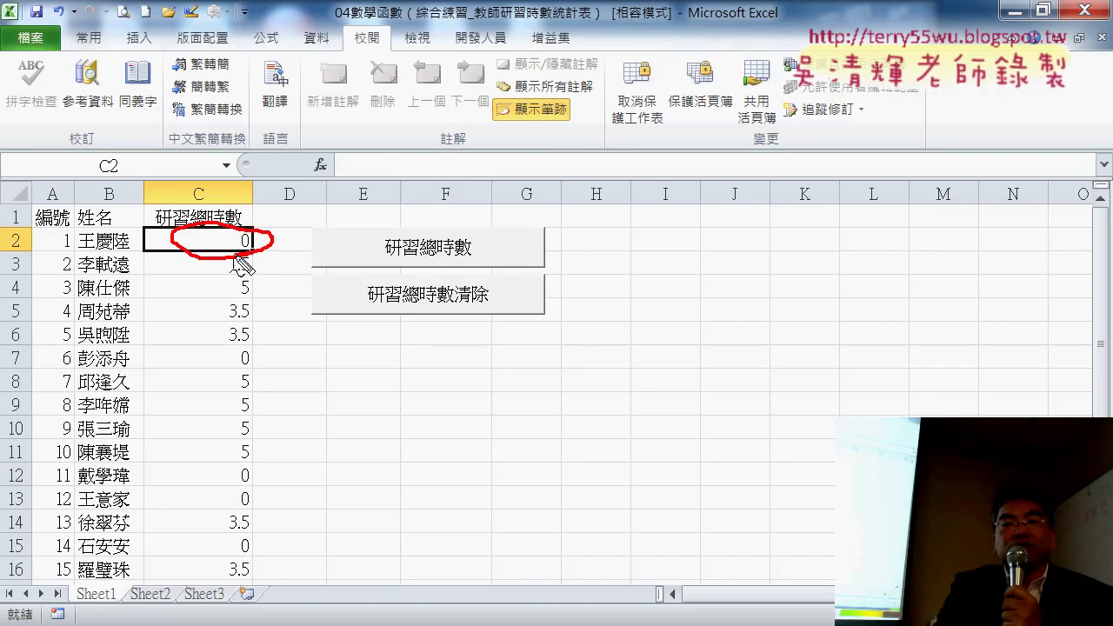
left_click_drag(595, 180, 555, 192)
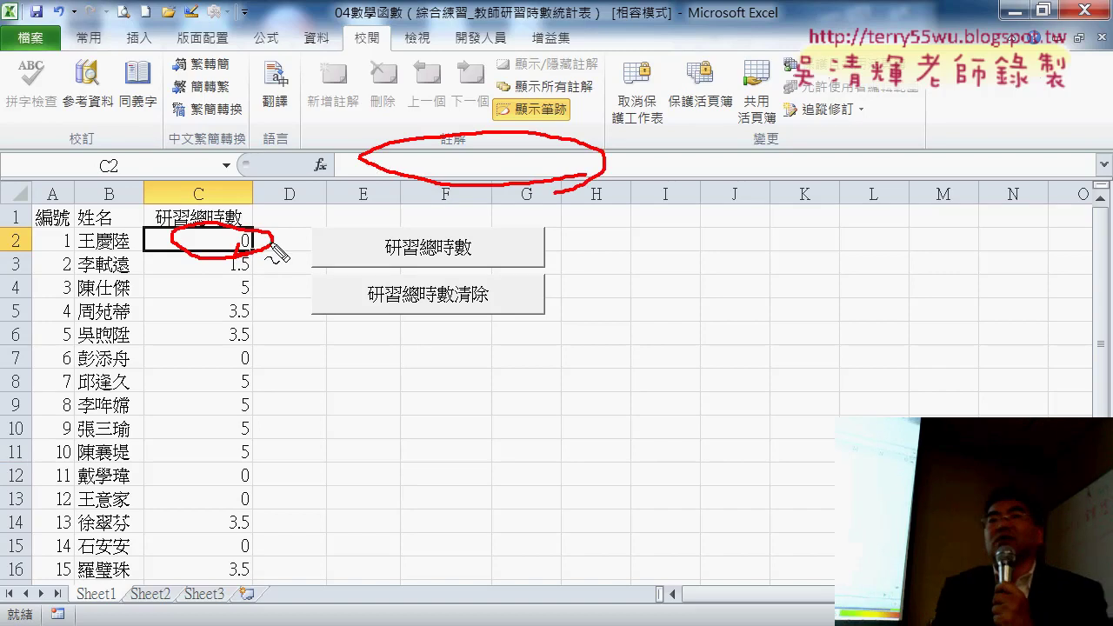
mouse_move(260, 225)
left_mouse_down()
mouse_move(320, 178)
mouse_move(344, 185)
left_mouse_up()
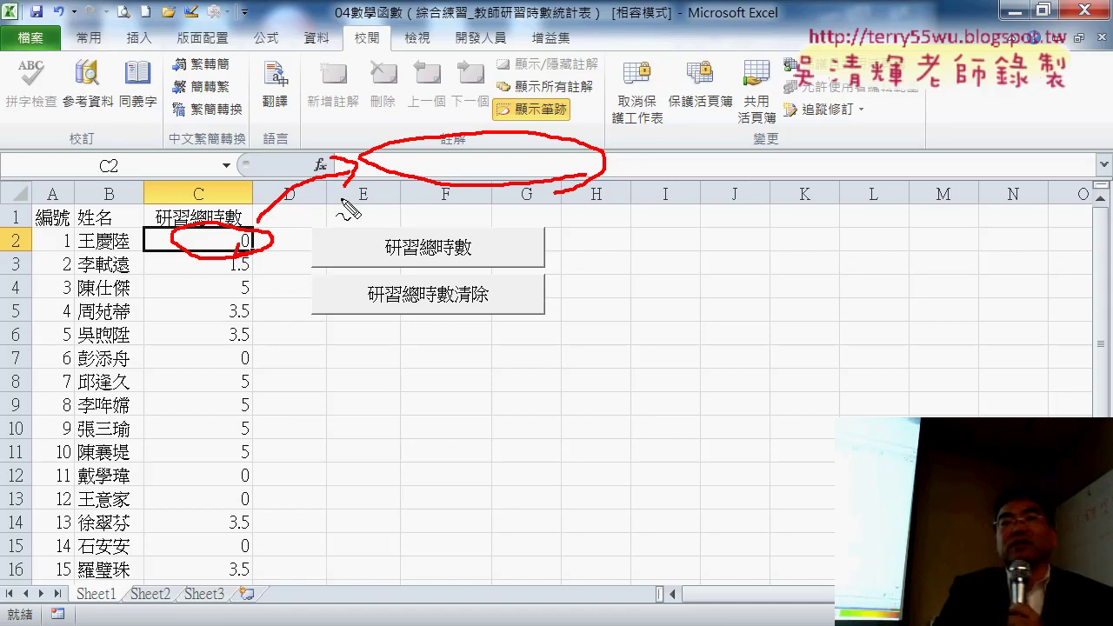
key("Escape")
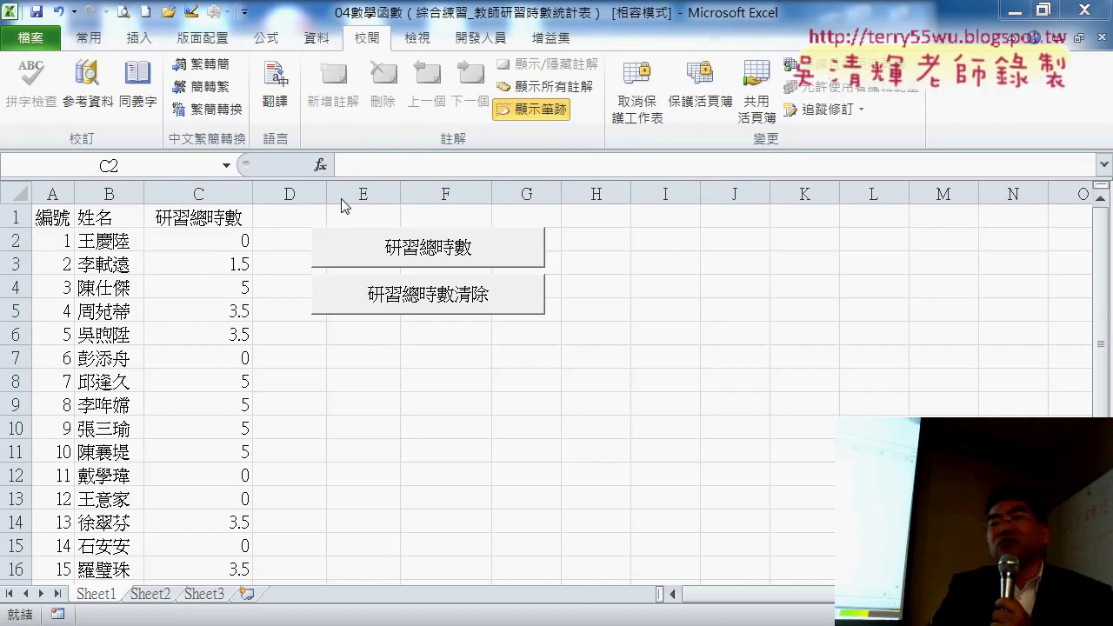
left_click(218, 252)
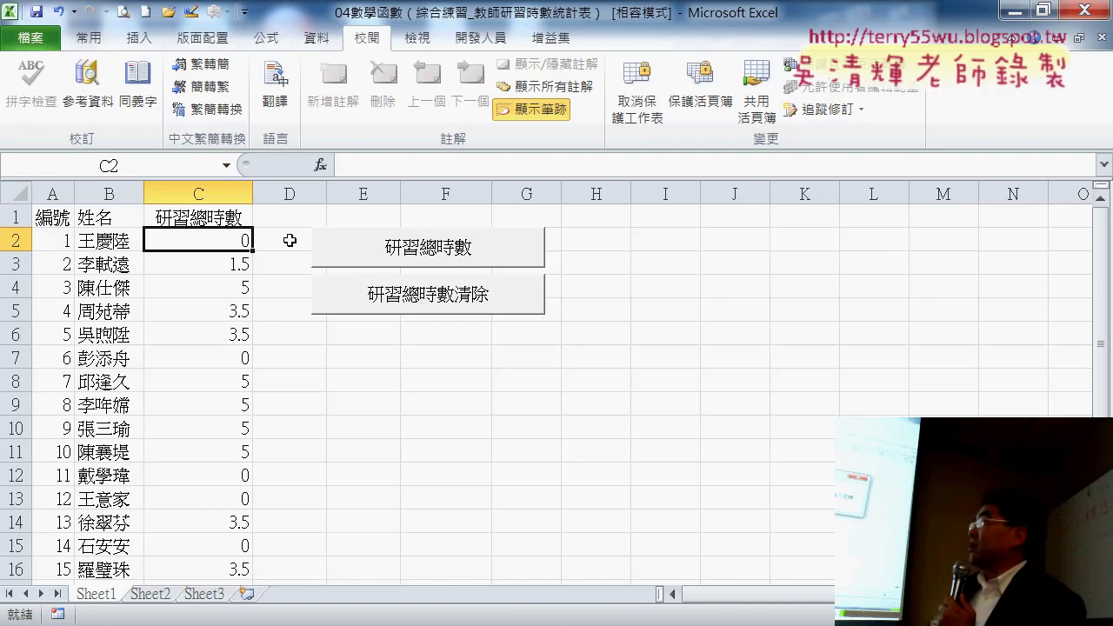
key("Delete")
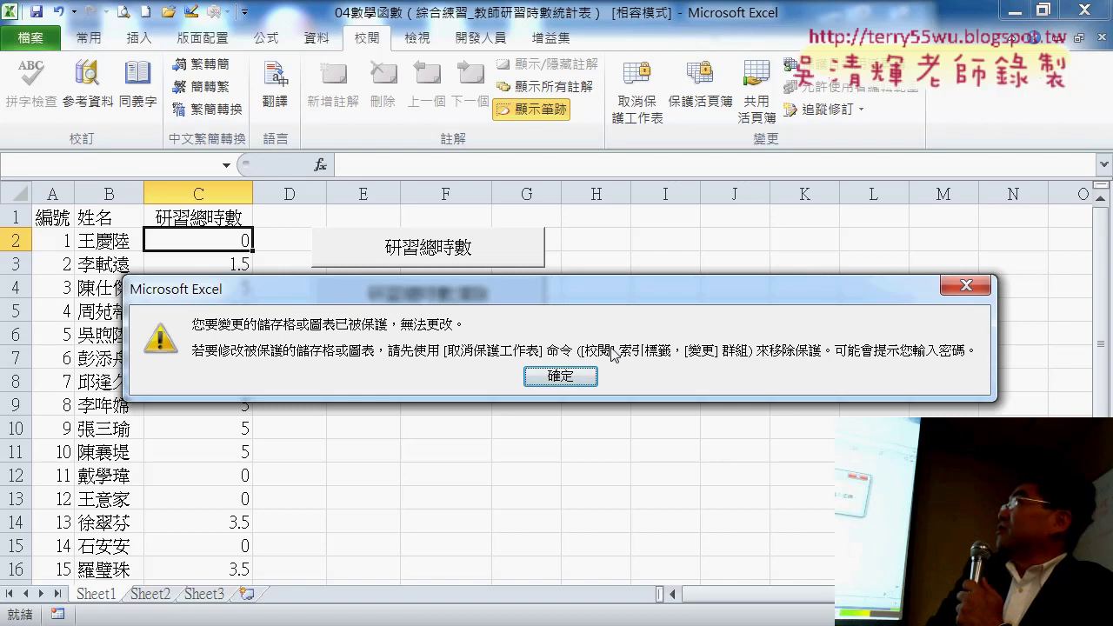
left_click(561, 377)
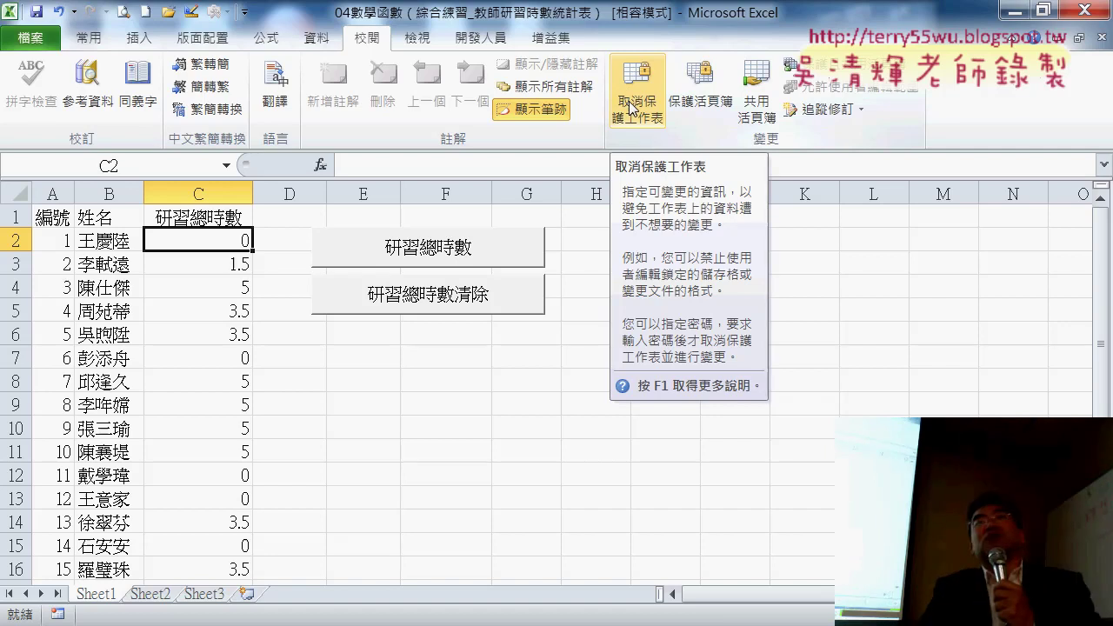
Unprotect the sheet with its password, retrying after a wrong-password message
left_click(632, 107)
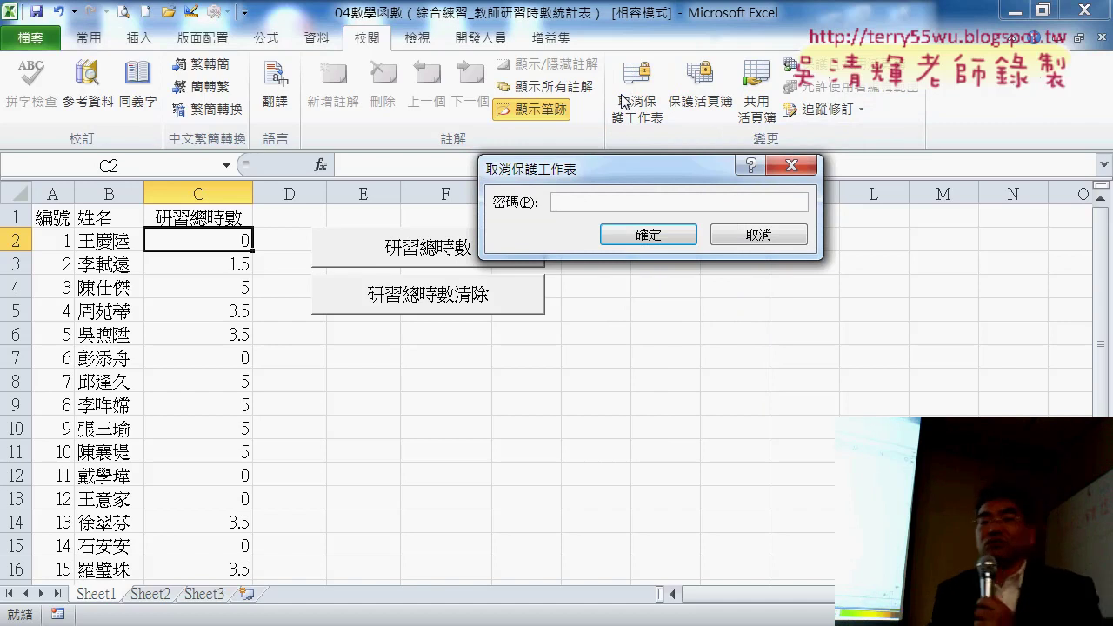
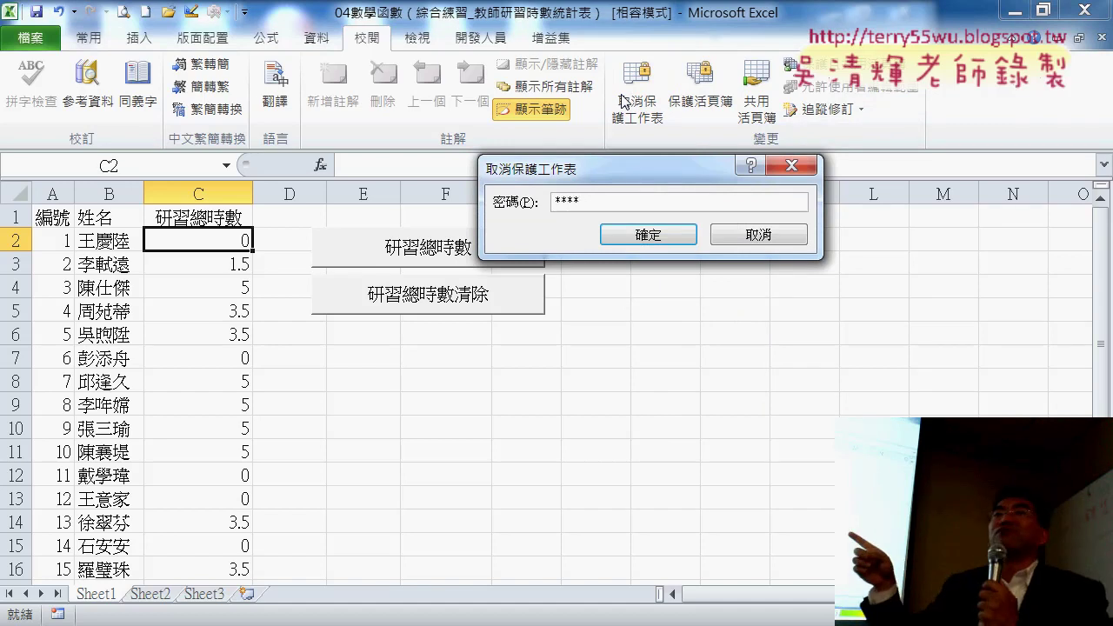
key("Return")
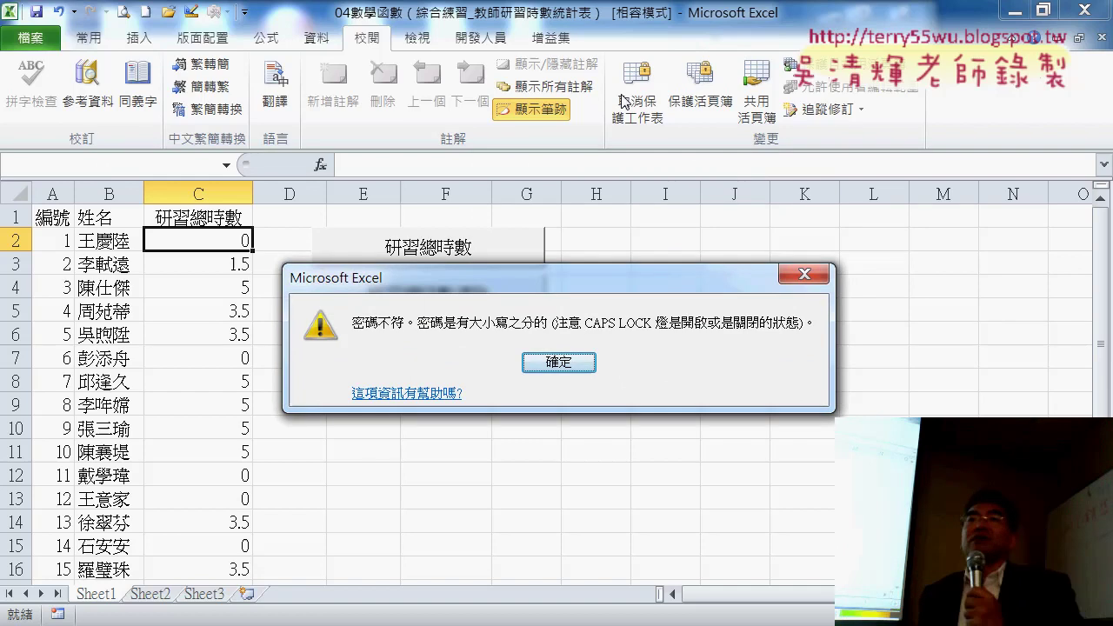
key("Return")
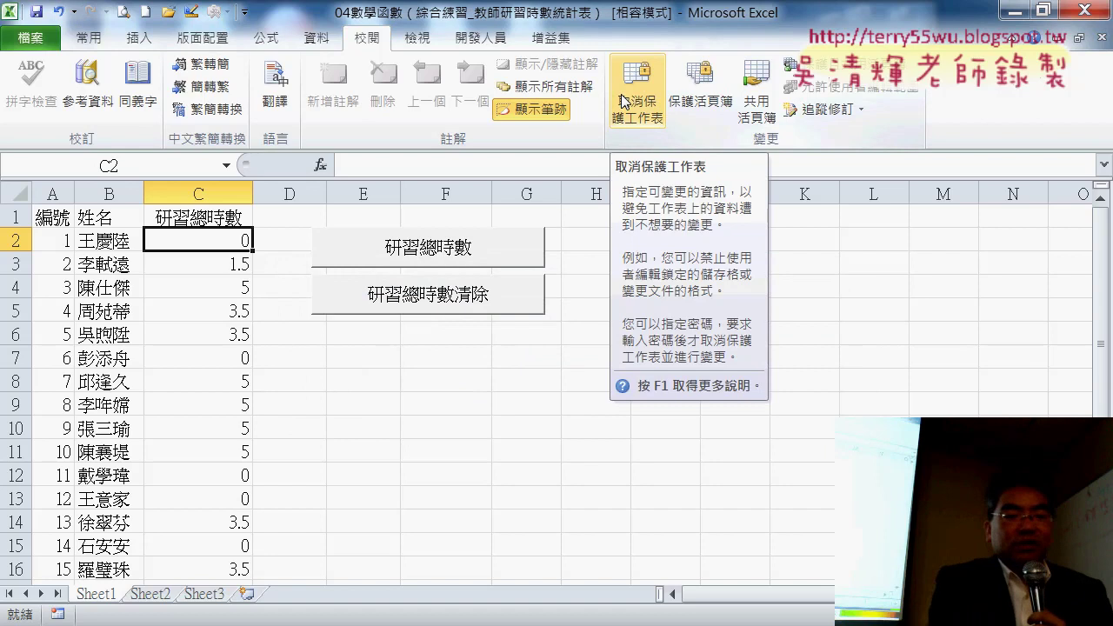
left_click(624, 102)
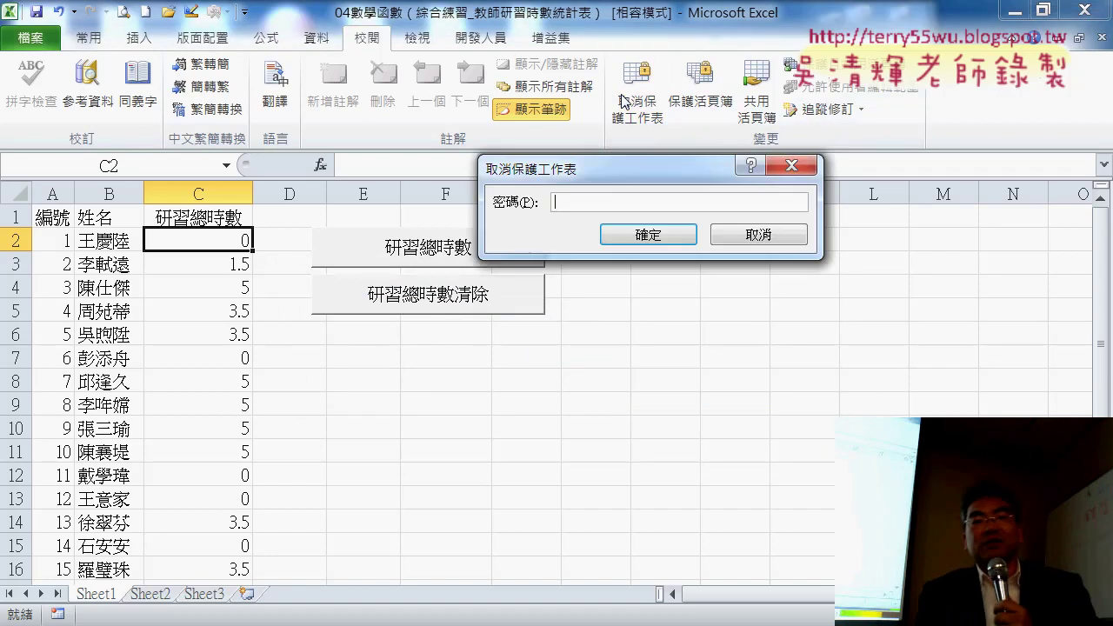
type("4")
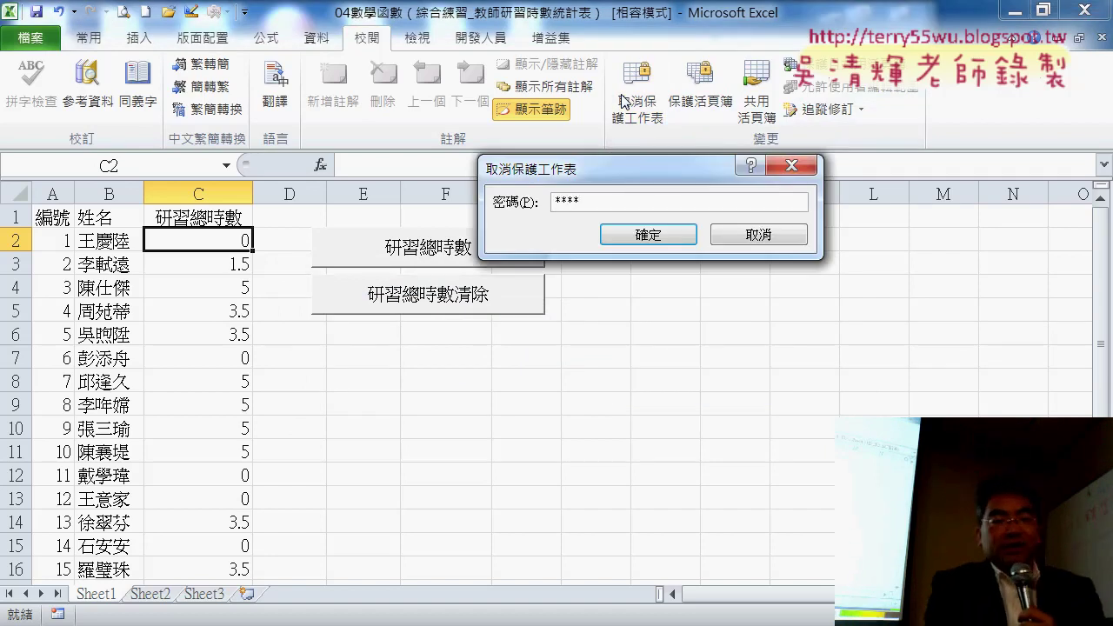
left_click(646, 246)
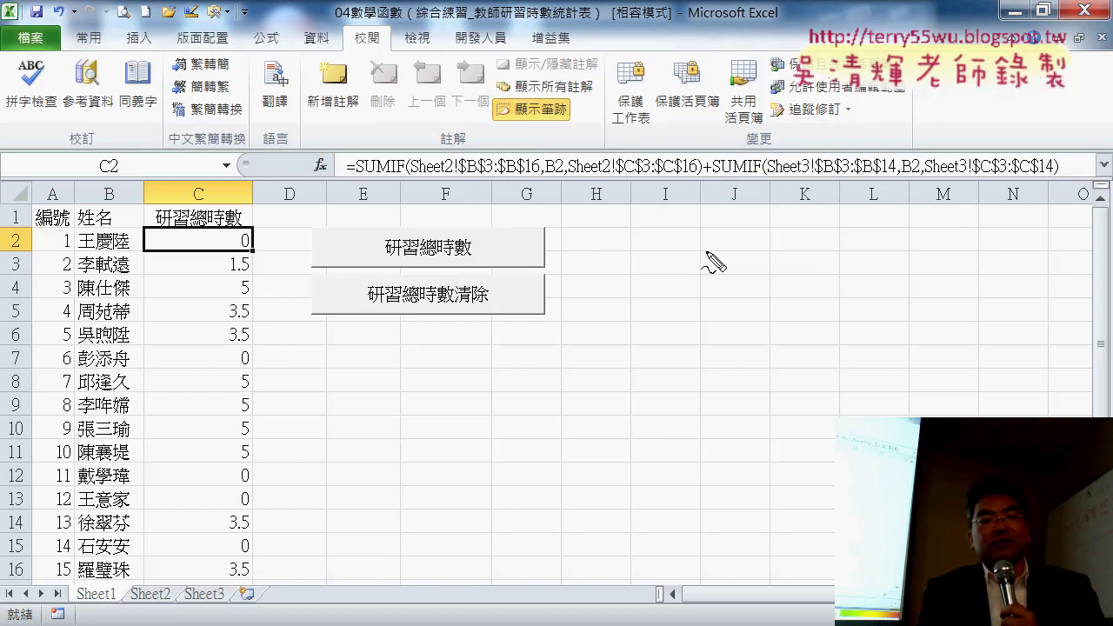
mouse_move(214, 268)
left_mouse_down()
mouse_move(277, 253)
mouse_move(213, 276)
left_mouse_up()
left_click_drag(435, 198, 416, 198)
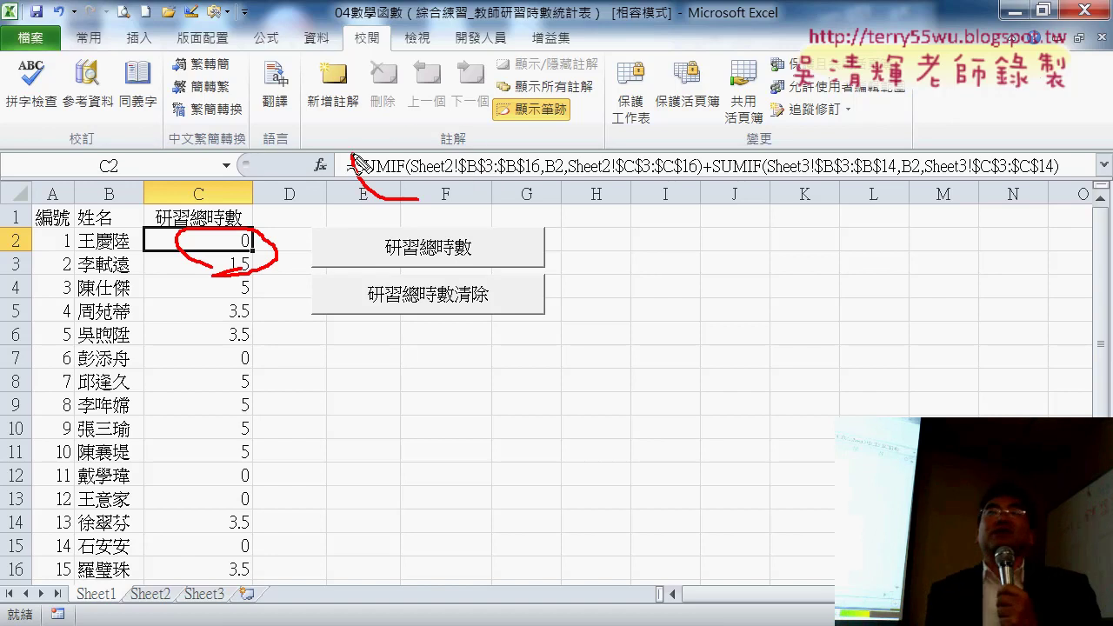
mouse_move(225, 233)
left_mouse_down()
mouse_move(313, 178)
mouse_move(357, 180)
left_mouse_up()
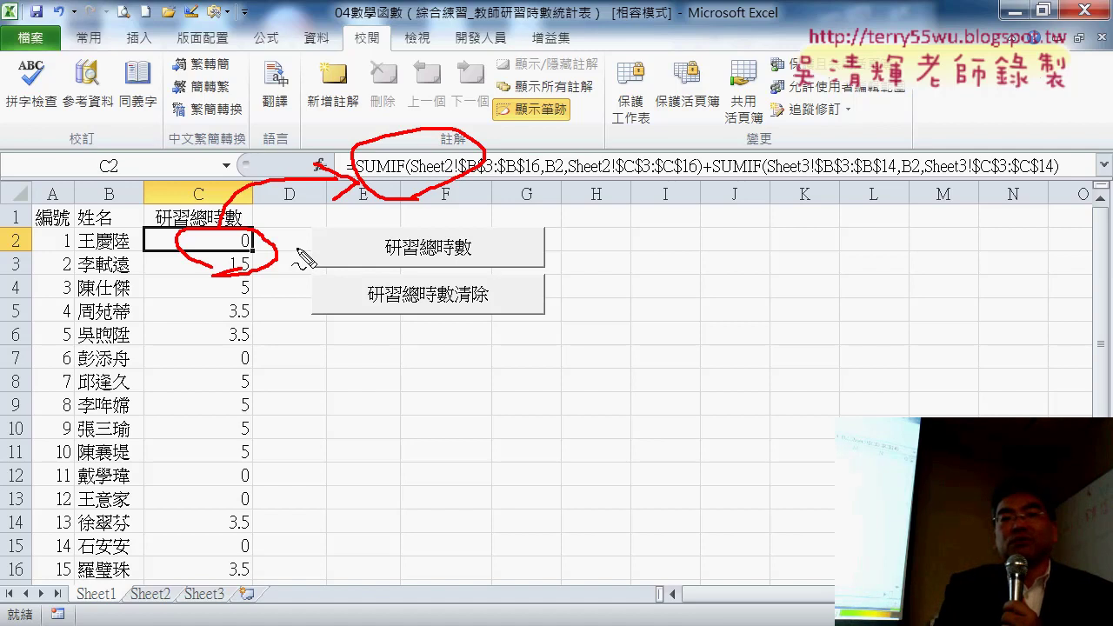
key("Escape")
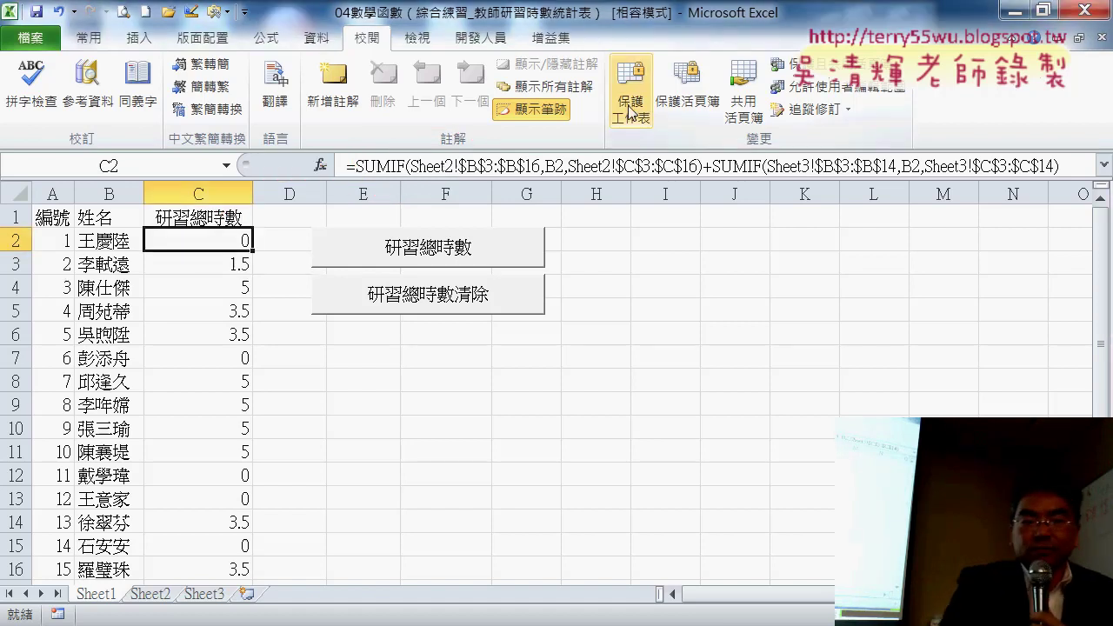
Re-protect the training-hours sheet, entering the sheet password and confirming it
left_click(651, 117)
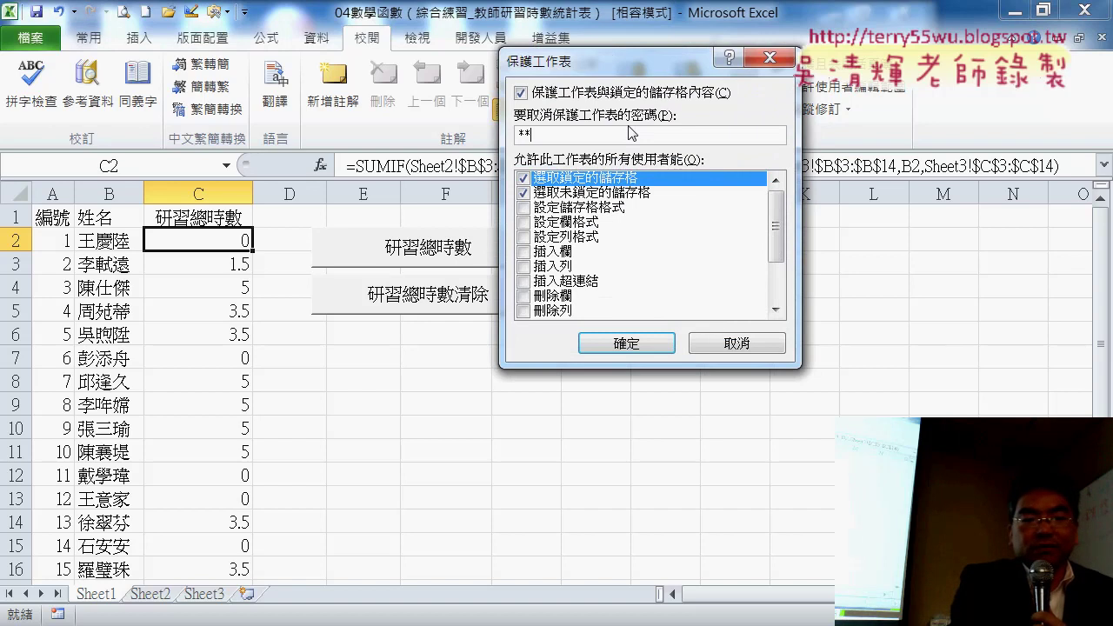
key("Return")
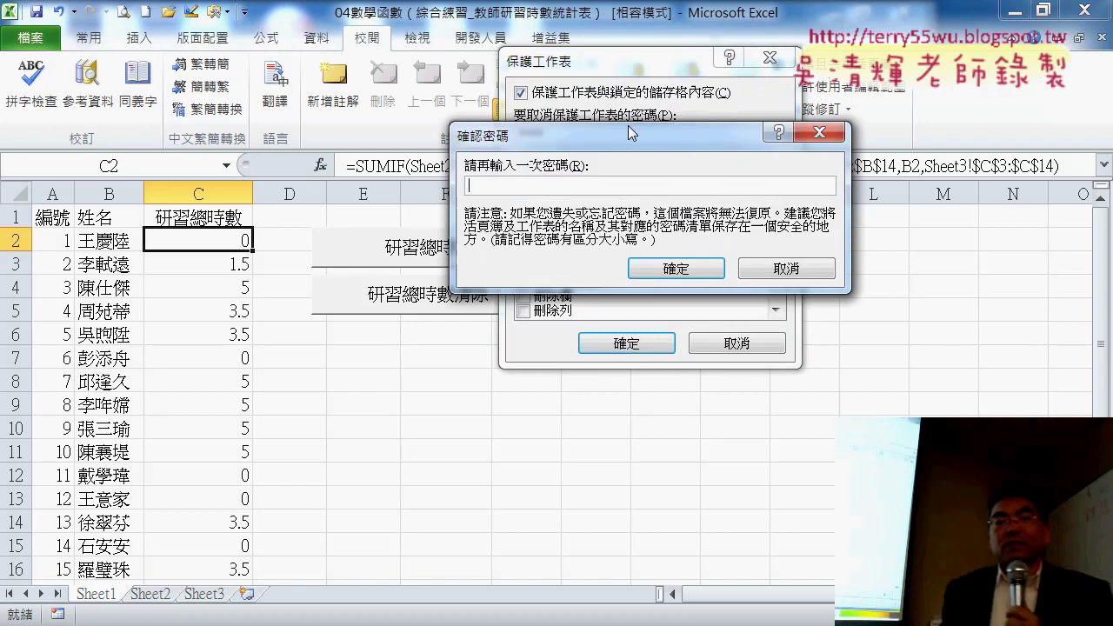
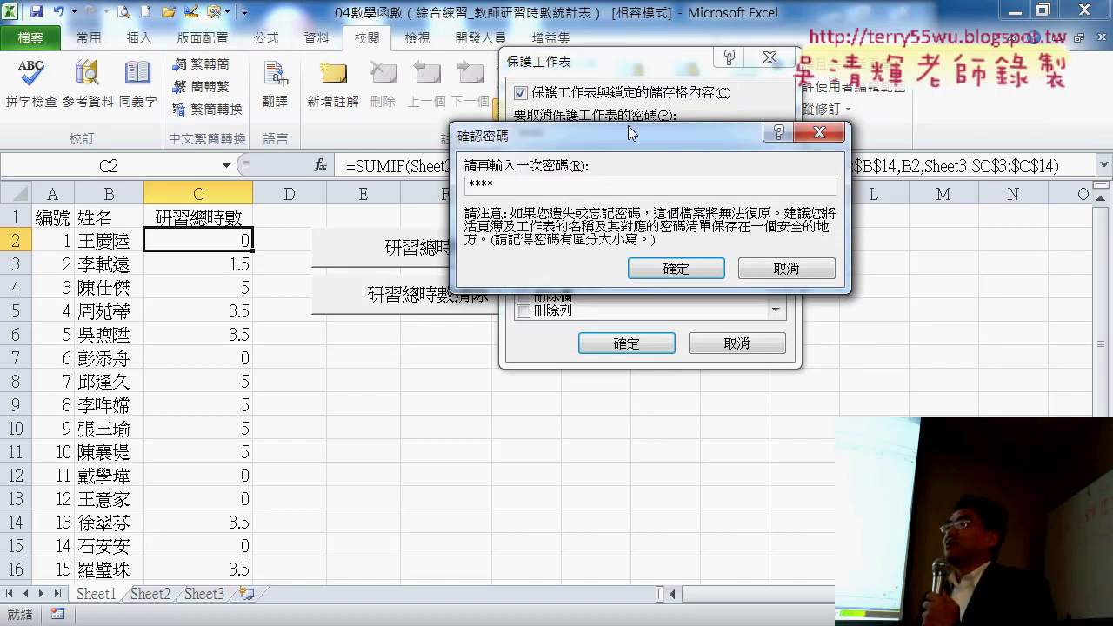
key("Return")
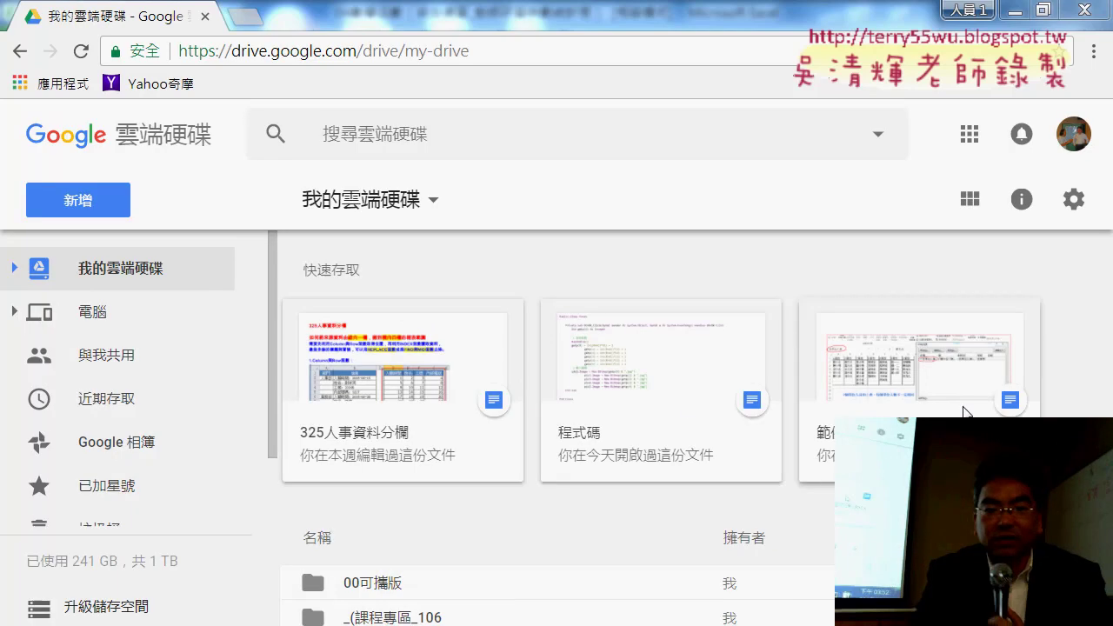
Bring the protected Excel workbook back in front and select G10, then C2, whose formula is concealed
left_click(1014, 11)
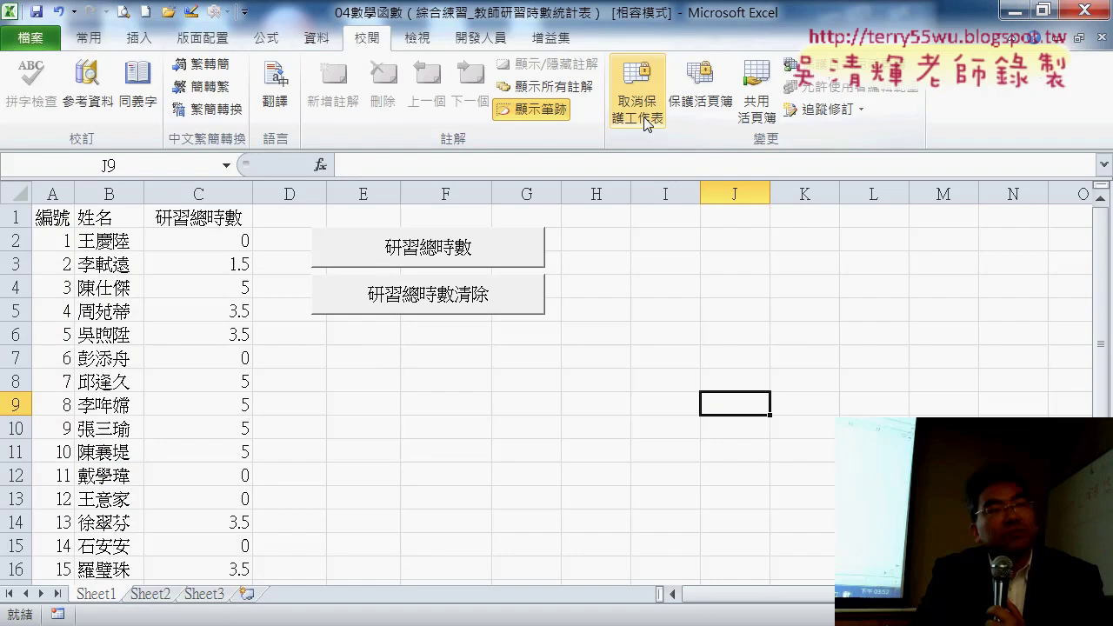
left_click(515, 437)
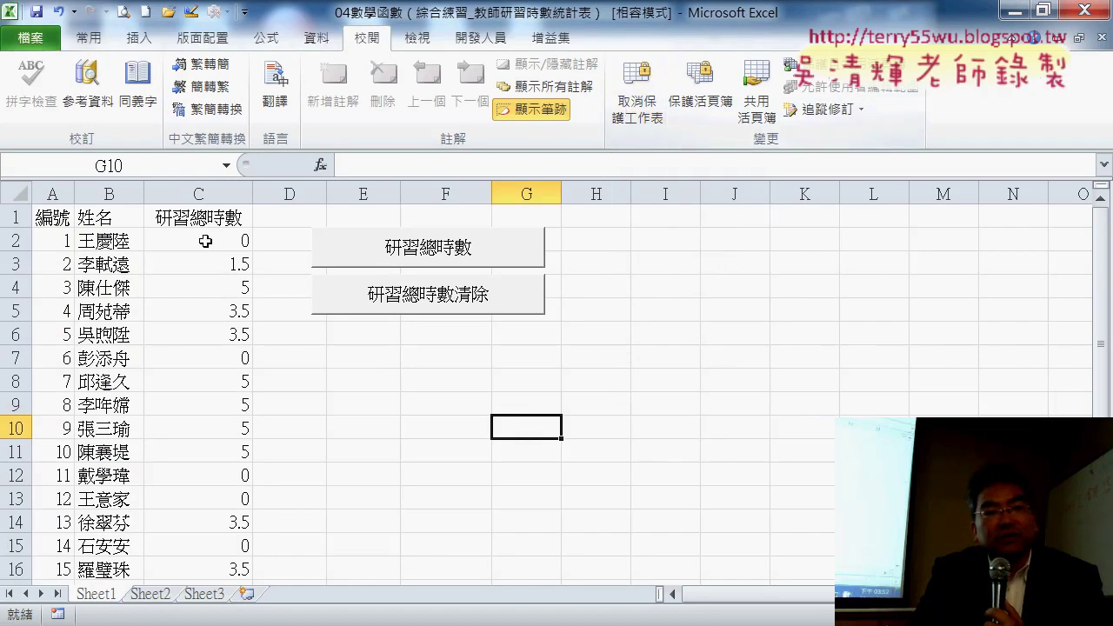
left_click(167, 240)
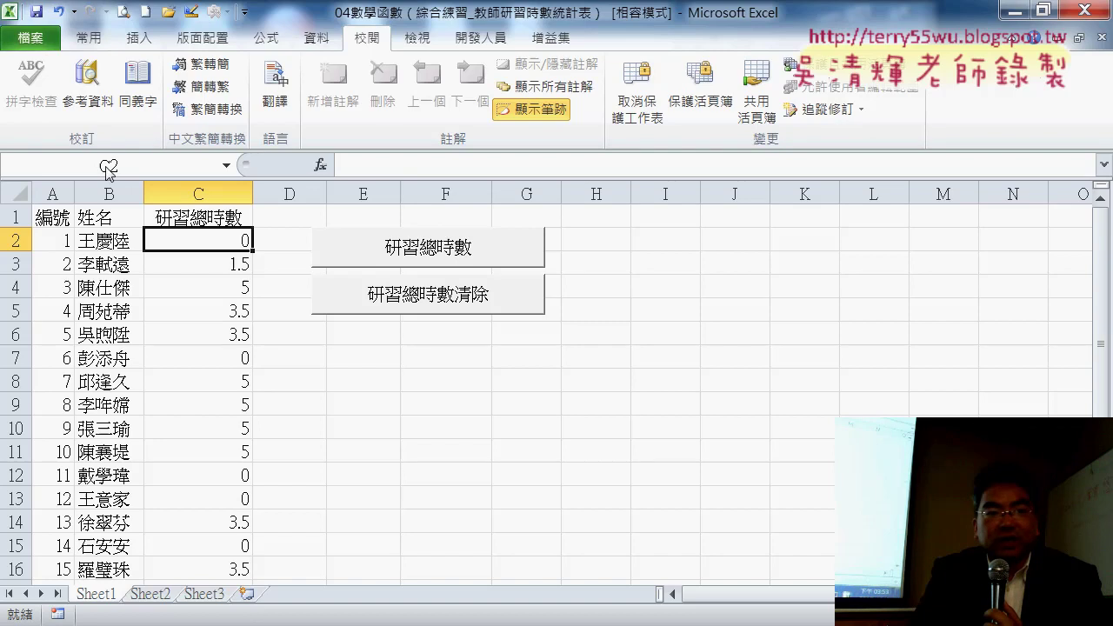
Start Save As, set Desktop as the save location, and close the dialog back to the sheet
left_click(30, 39)
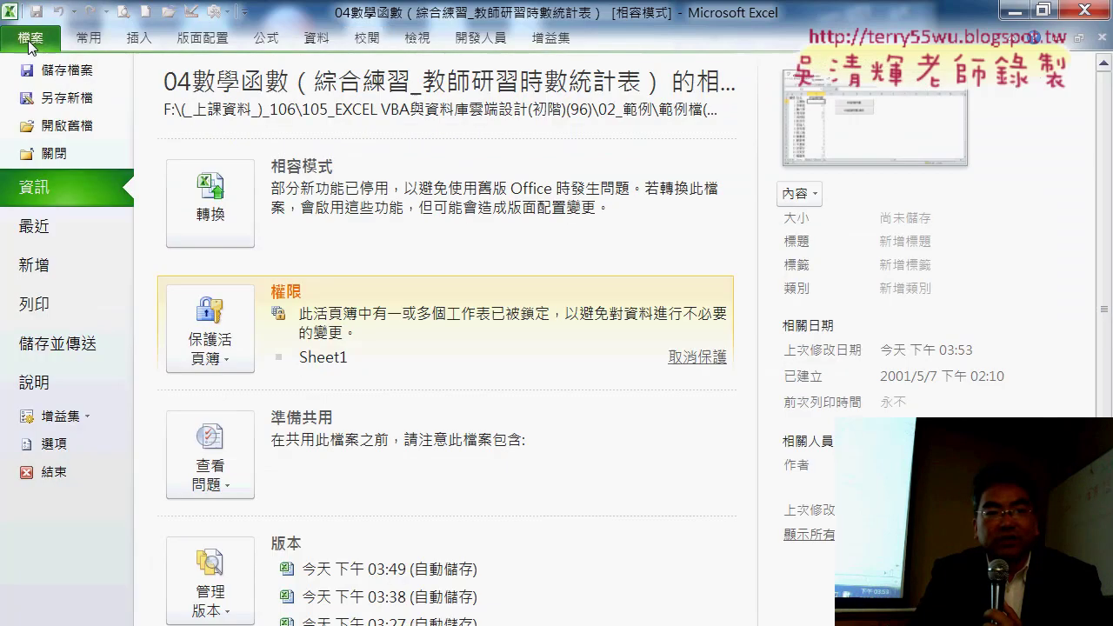
left_click(30, 39)
left_click(30, 42)
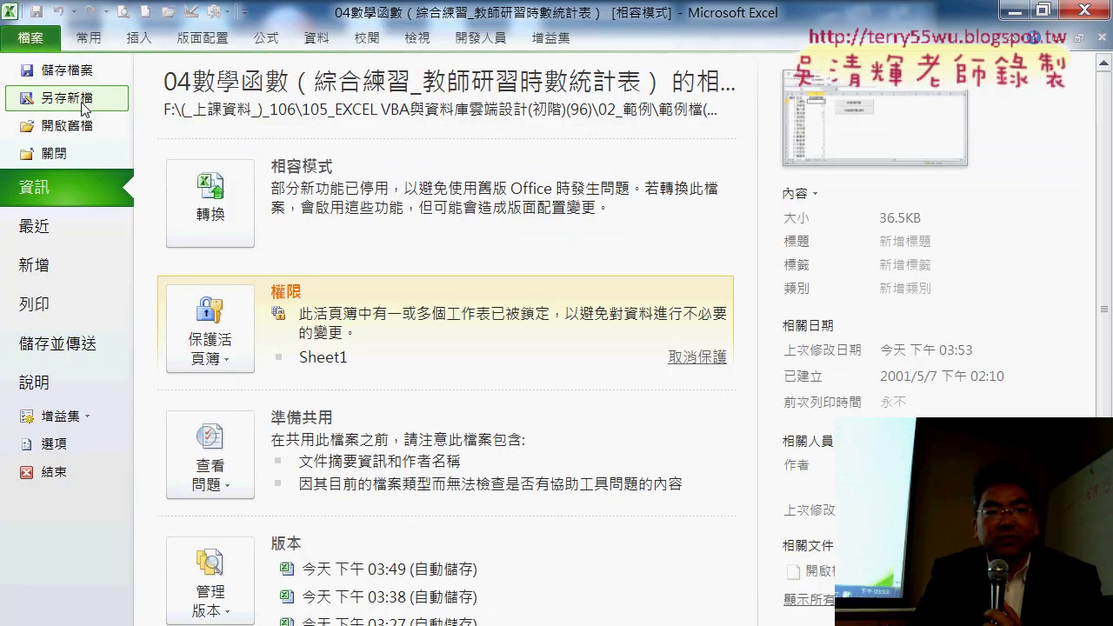
key("Escape")
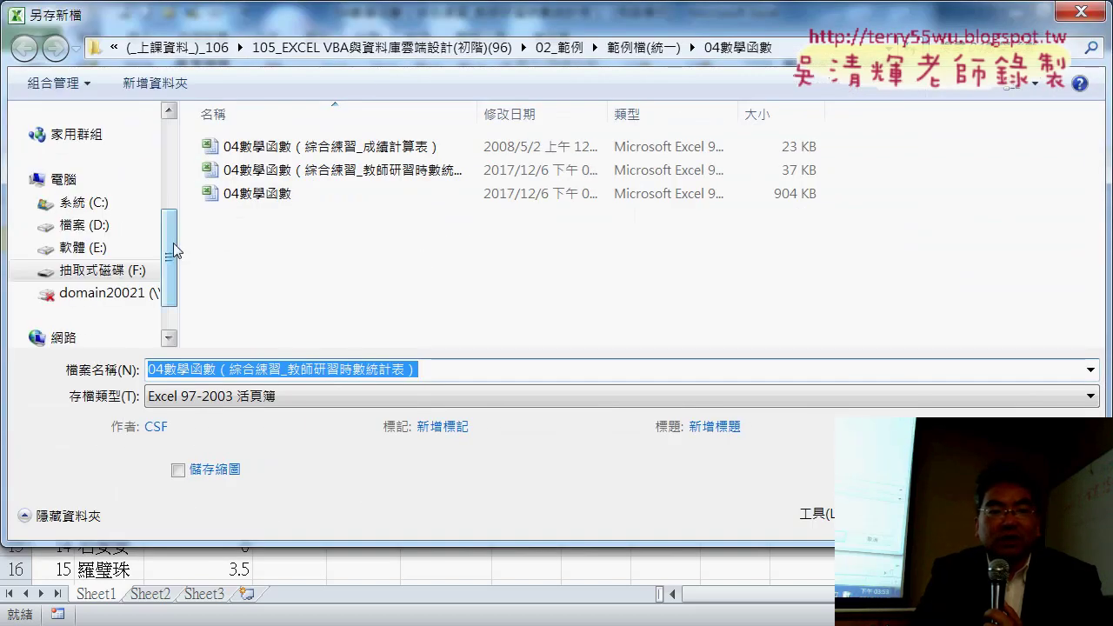
scroll(87, 226, "up", 5)
left_click(72, 179)
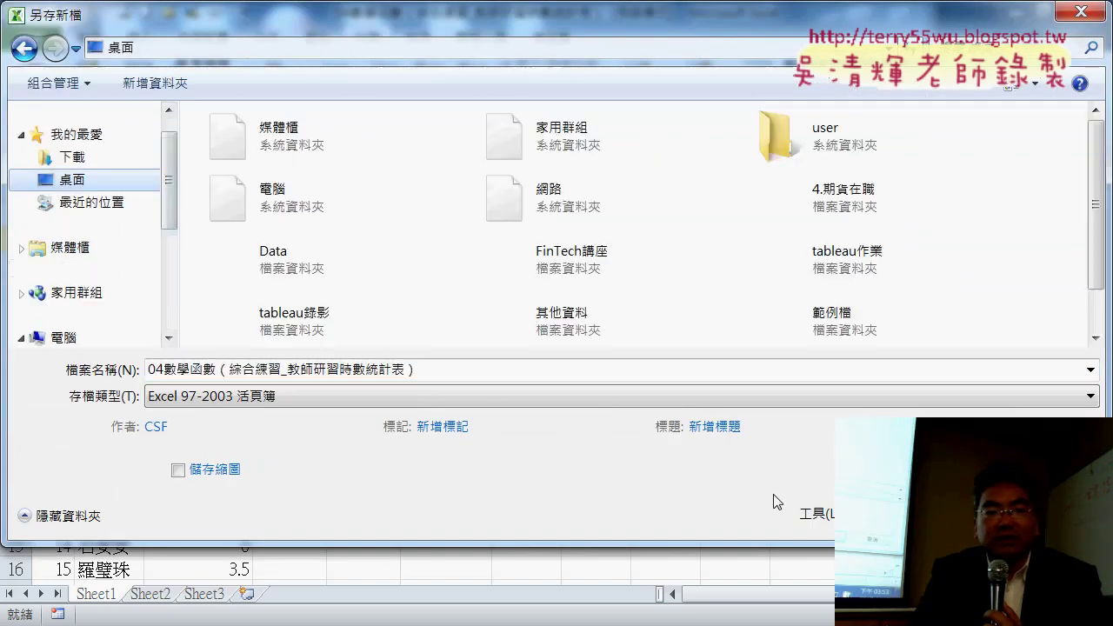
left_click(957, 515)
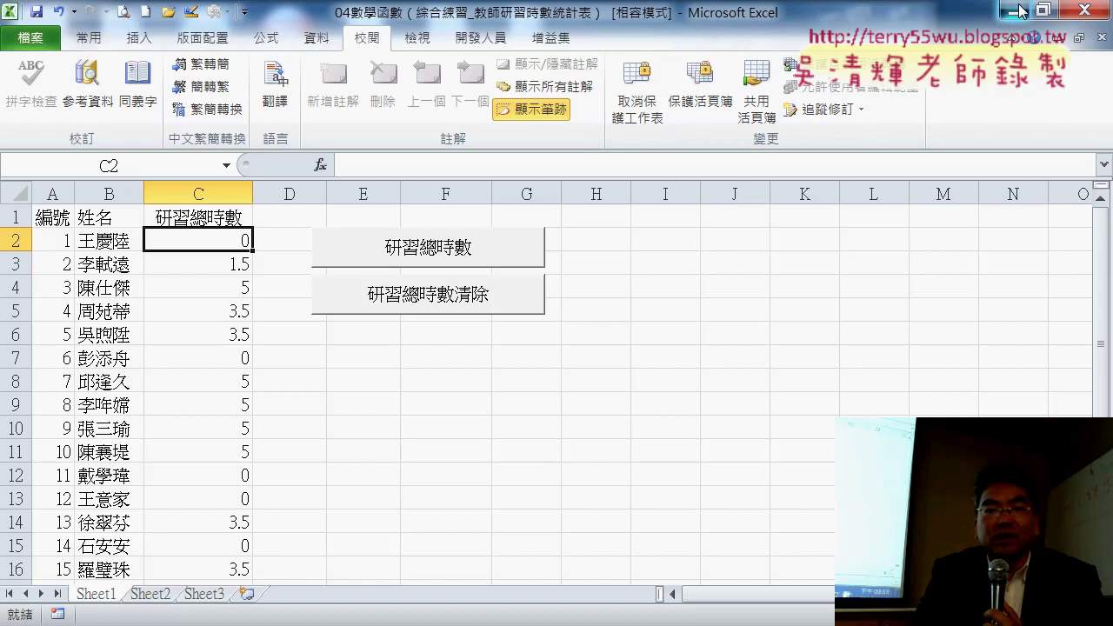
Switch from Excel to Google Drive in Chrome and open the _temp folder under My Drive
left_click(1013, 11)
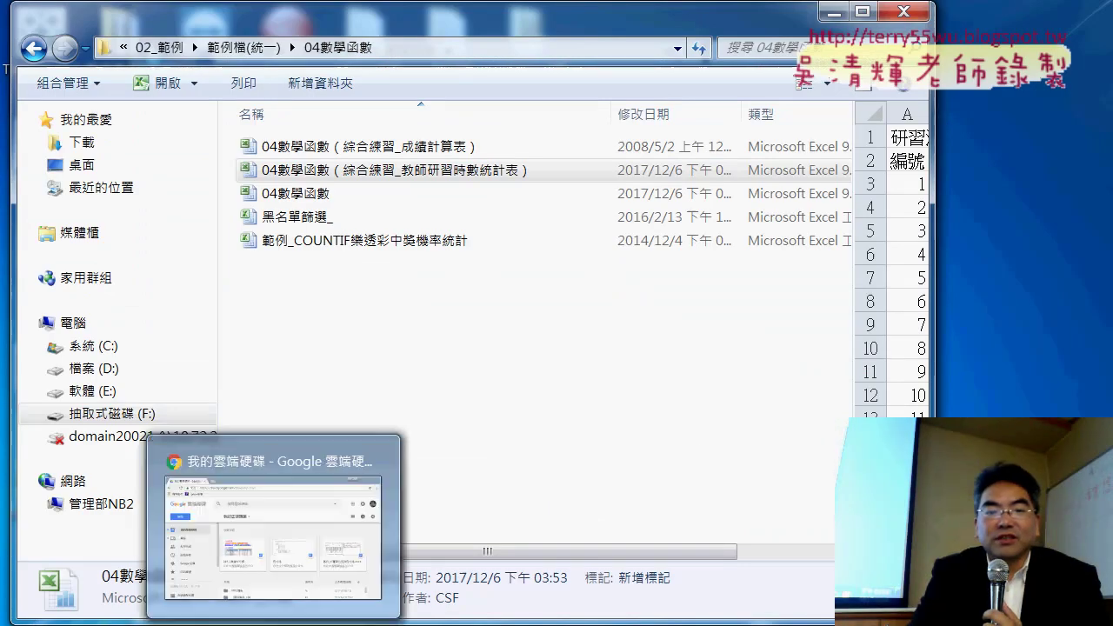
left_click(250, 584)
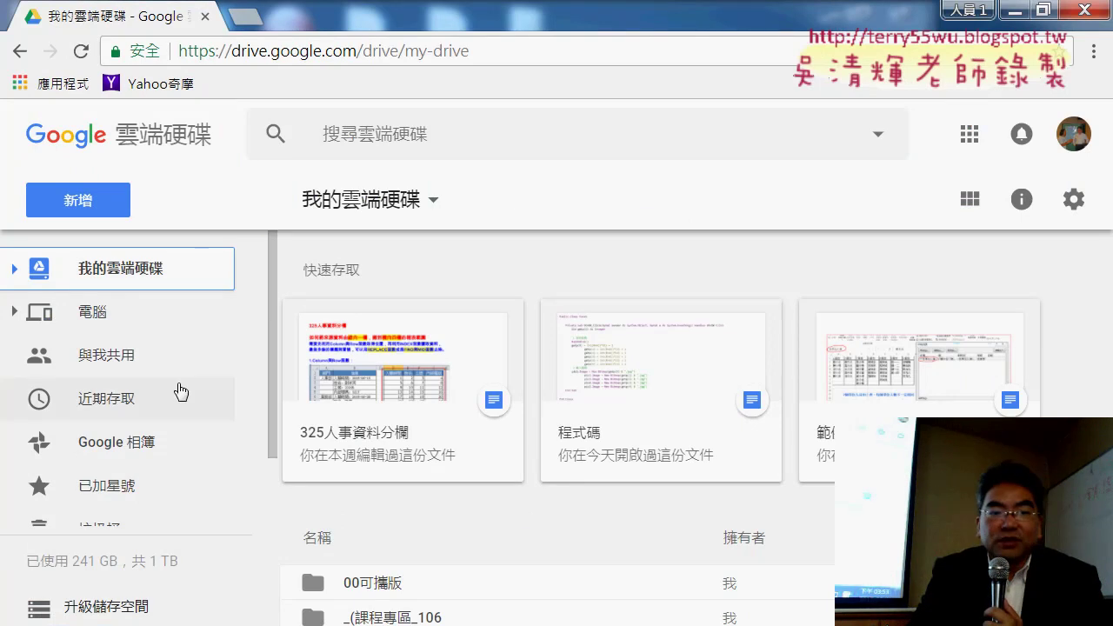
left_click(14, 269)
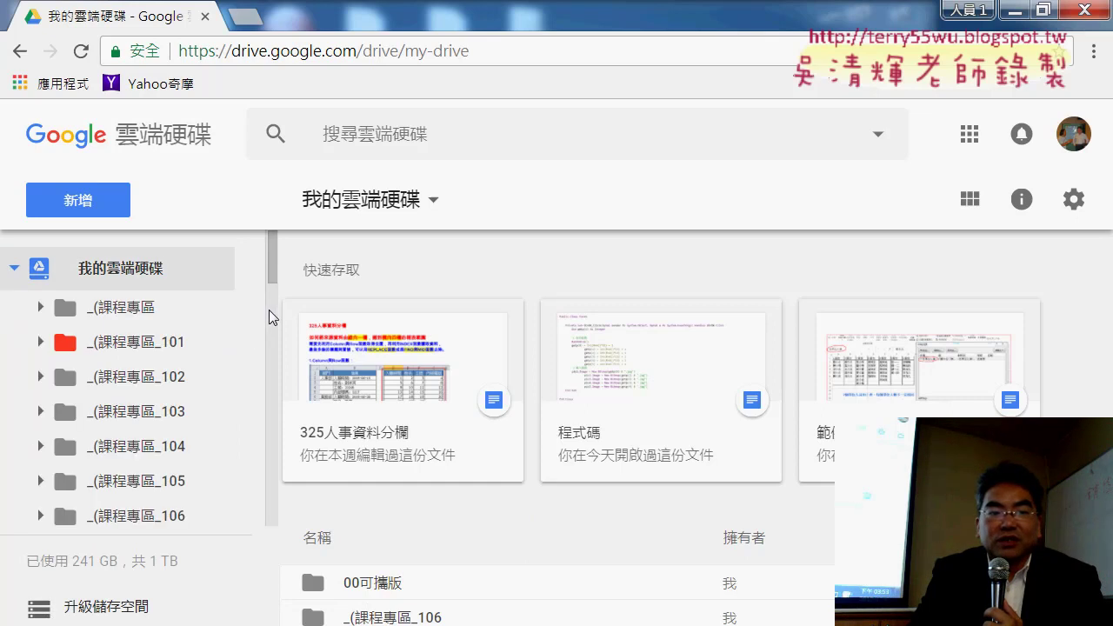
mouse_move(269, 278)
left_mouse_down()
mouse_move(288, 369)
mouse_move(280, 396)
left_mouse_up()
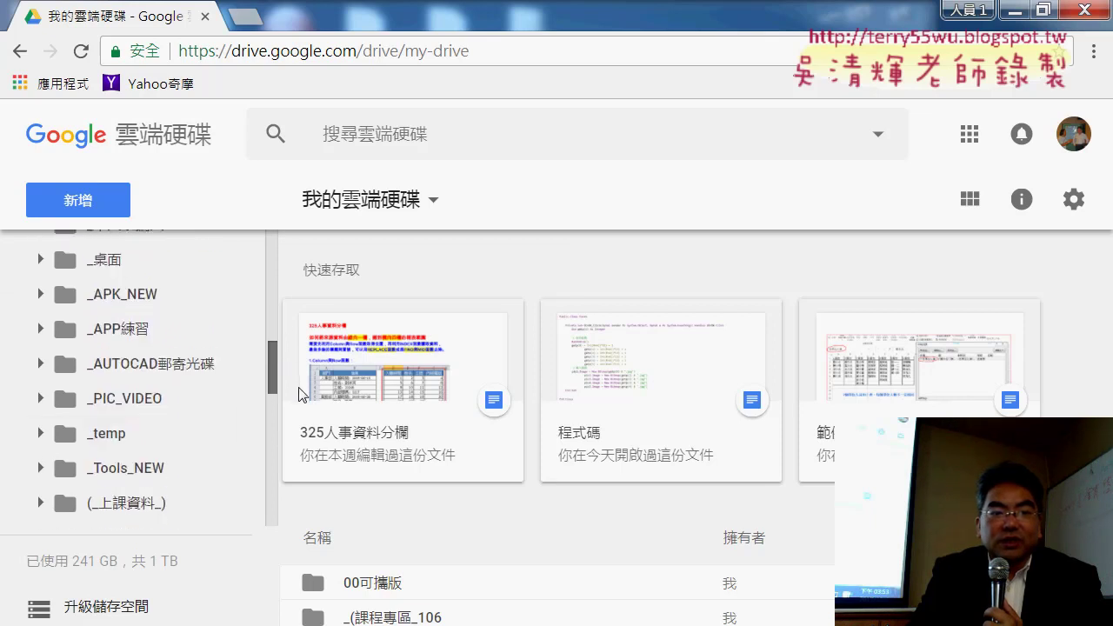
left_click(158, 430)
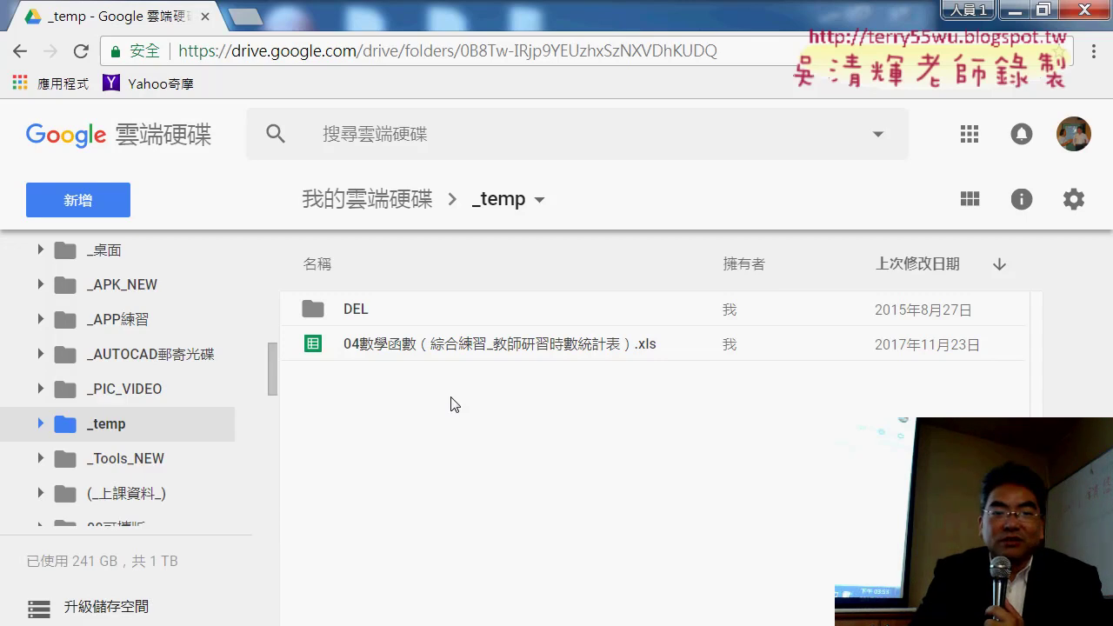
Move the training-hours .xls into the DEL folder and enable 轉換上傳檔案 in Drive settings
left_click(446, 347)
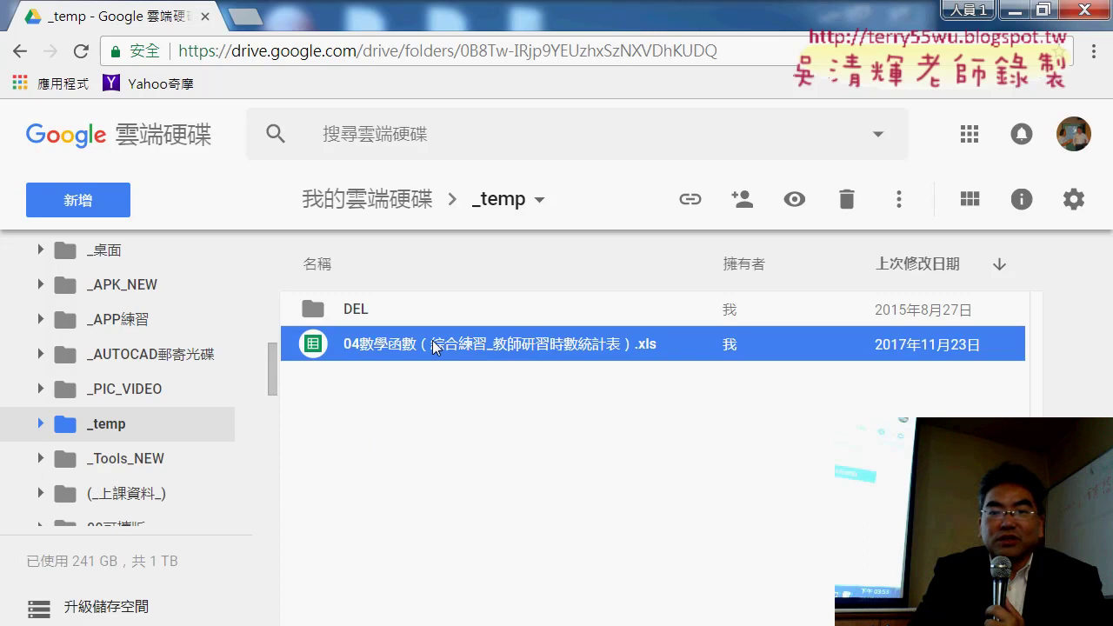
left_click_drag(435, 348, 481, 348)
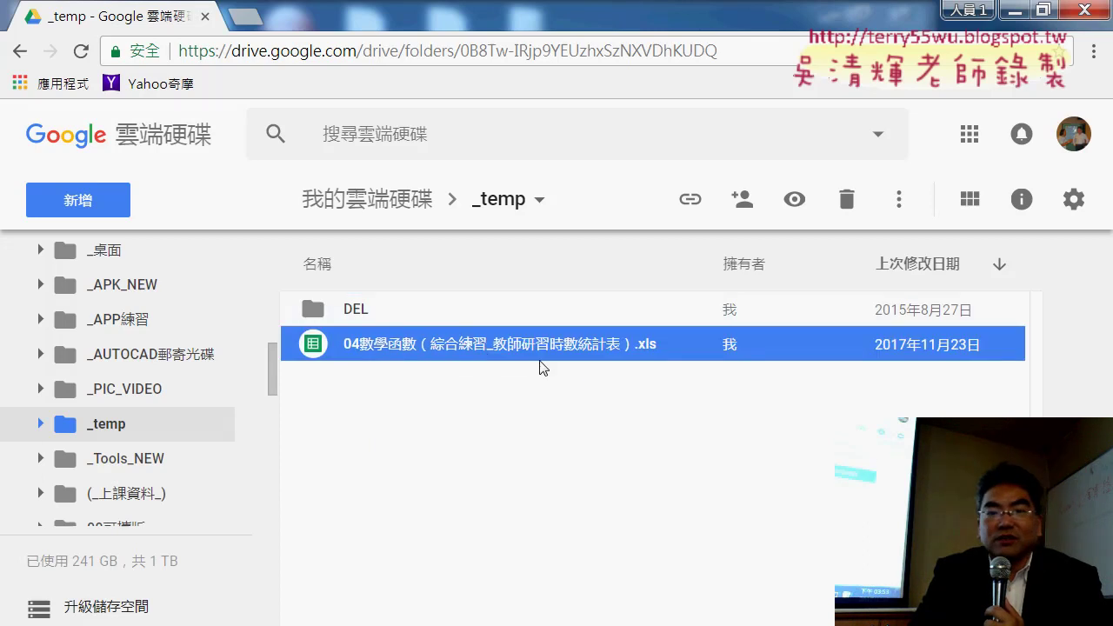
left_click(1076, 209)
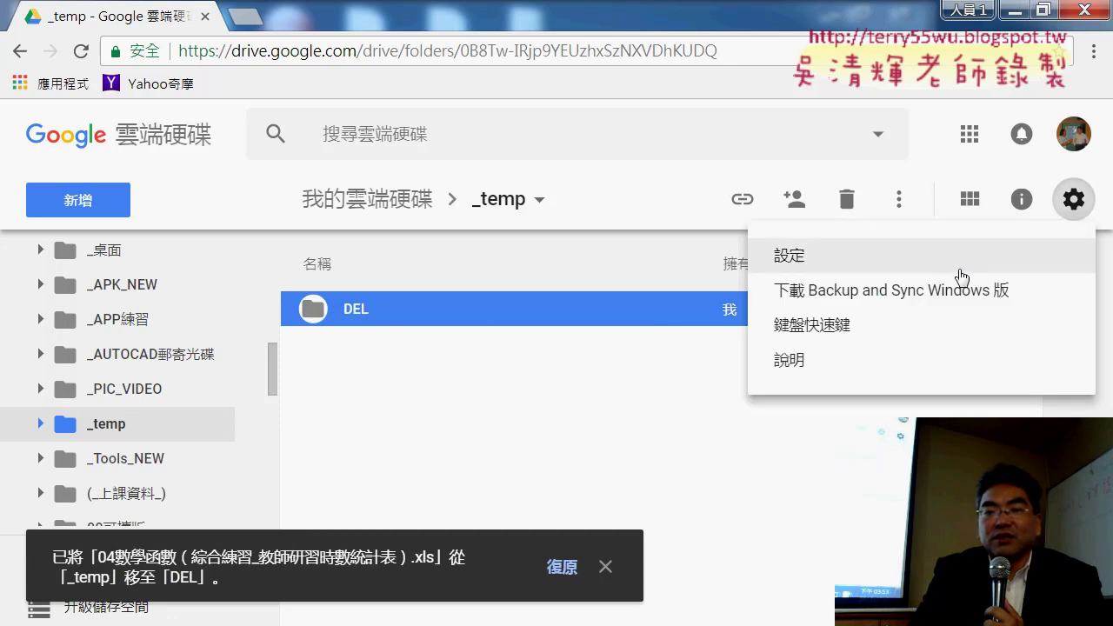
left_click(886, 261)
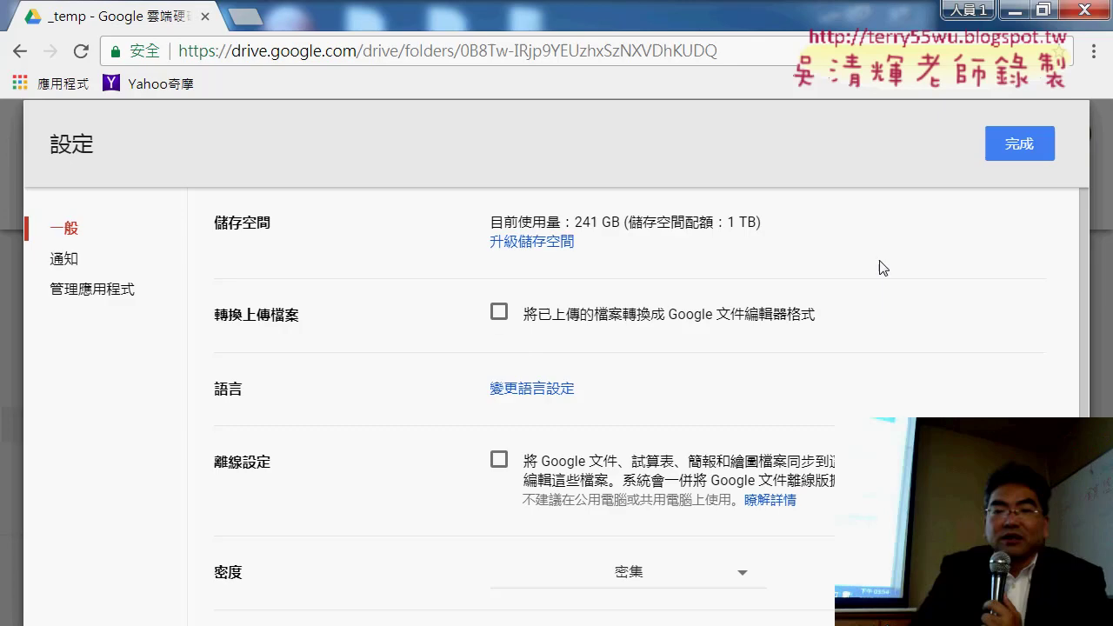
left_click(497, 315)
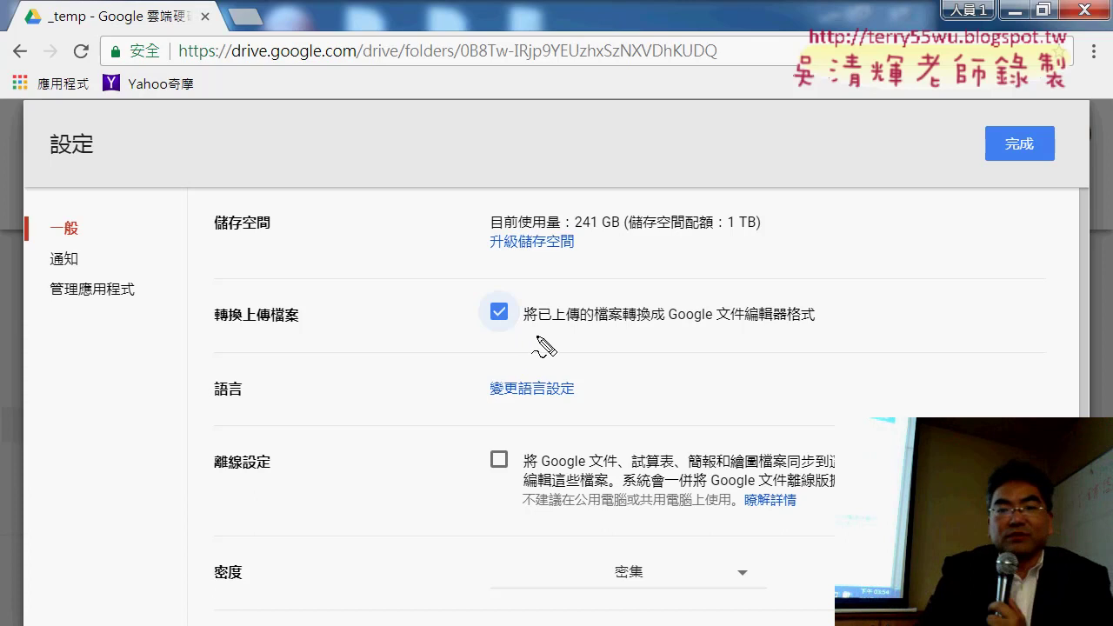
mouse_move(193, 301)
left_mouse_down()
mouse_move(661, 294)
mouse_move(775, 346)
mouse_move(368, 354)
mouse_move(178, 329)
left_mouse_up()
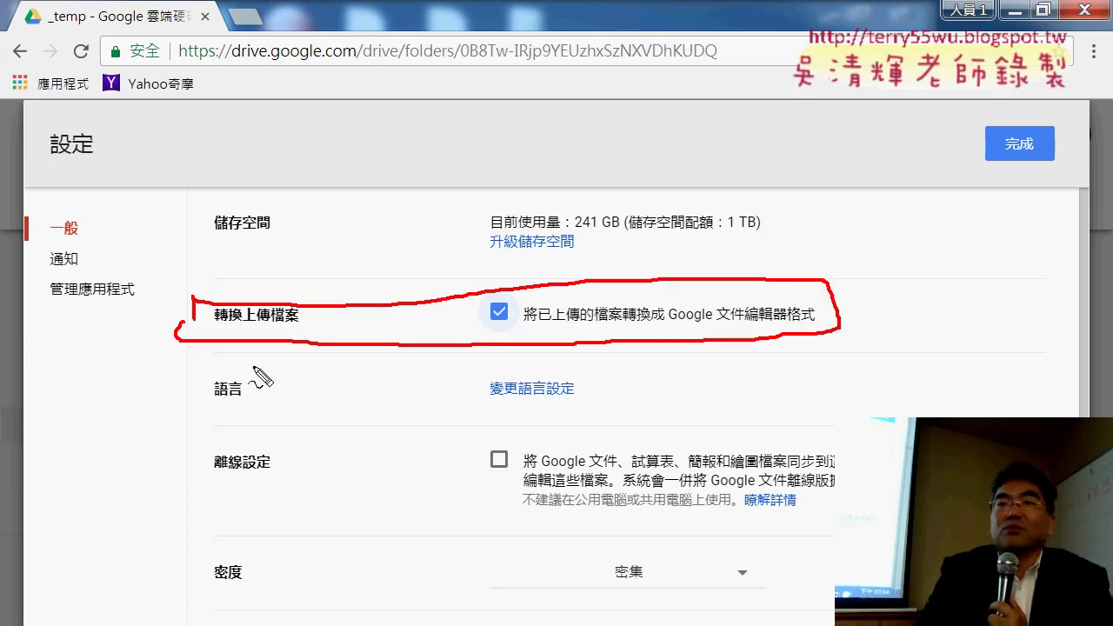
key("Escape")
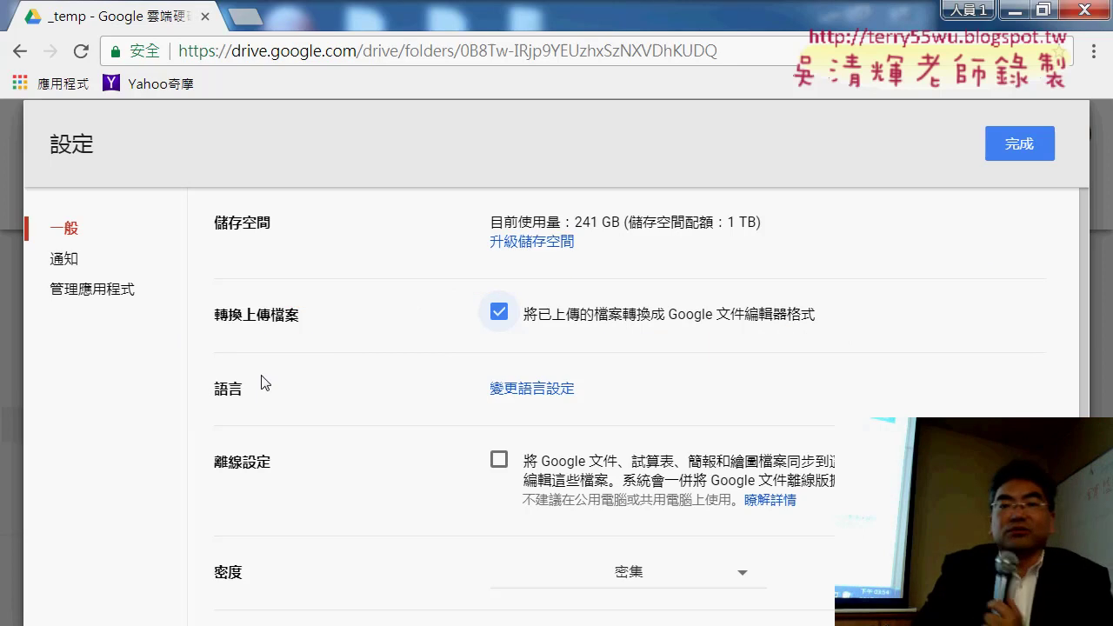
Close Drive settings and upload the 04數學函數 .xls from 桌面 into _temp, then select it
key("Escape")
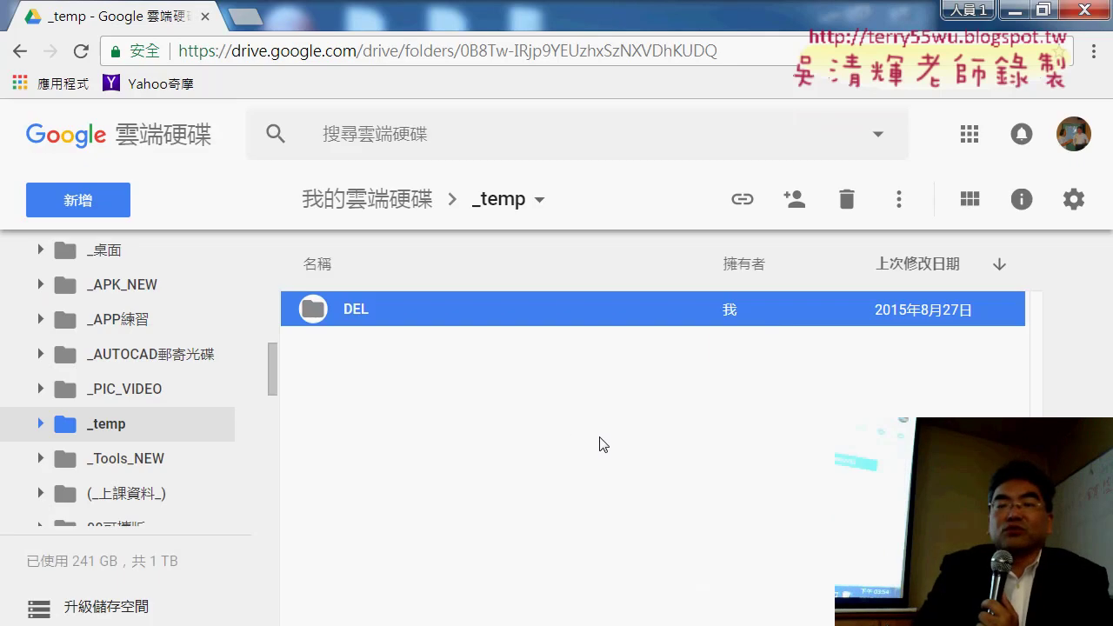
left_click(560, 421)
right_click(560, 421)
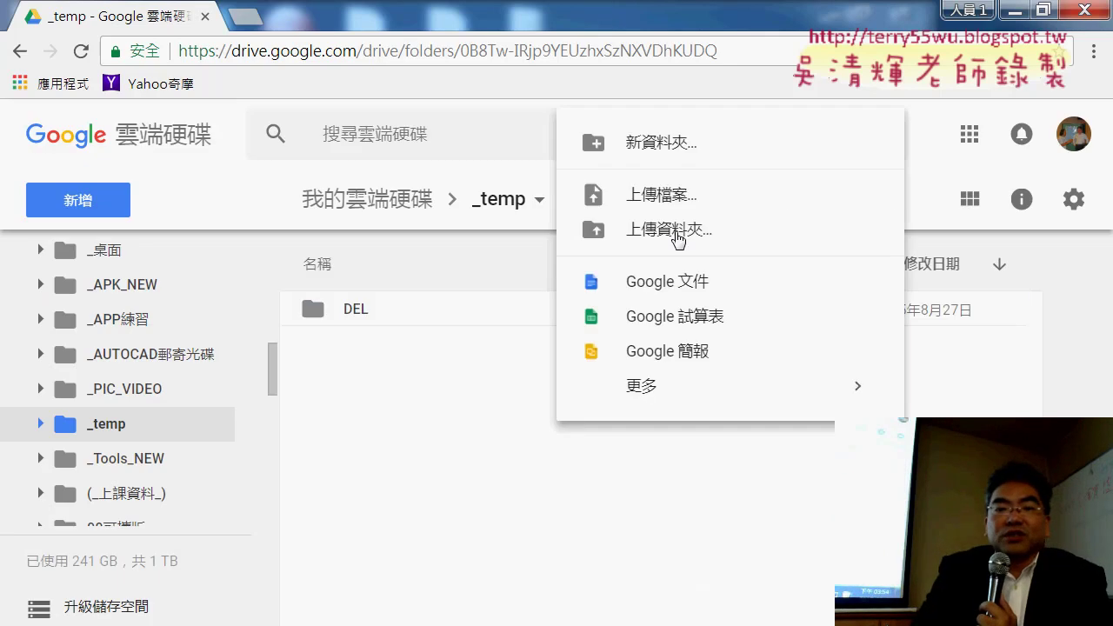
left_click(684, 209)
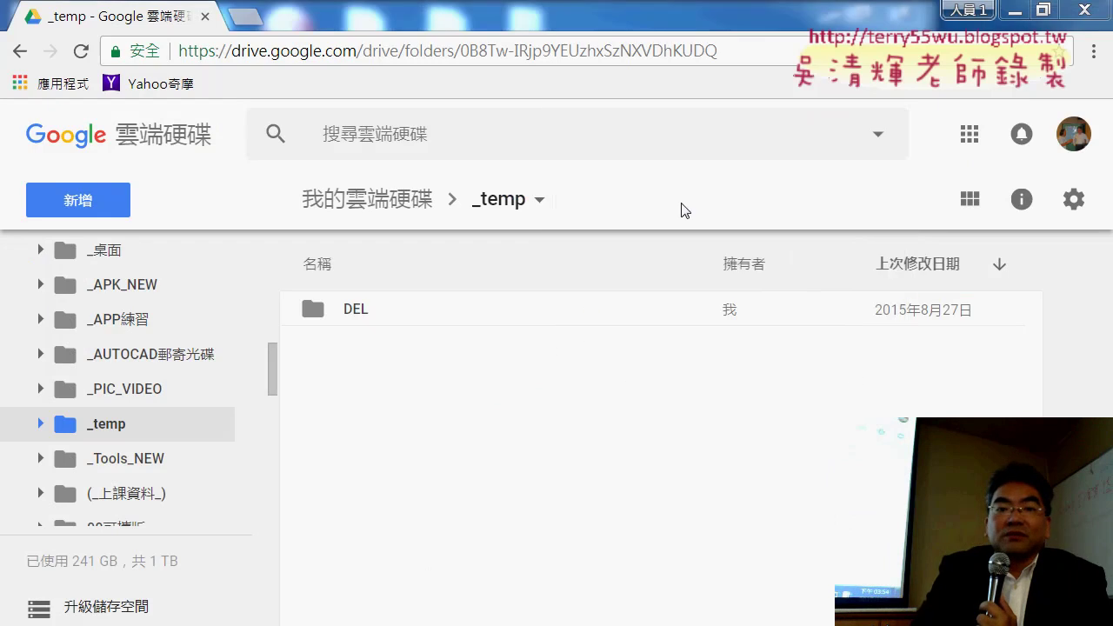
left_click(72, 165)
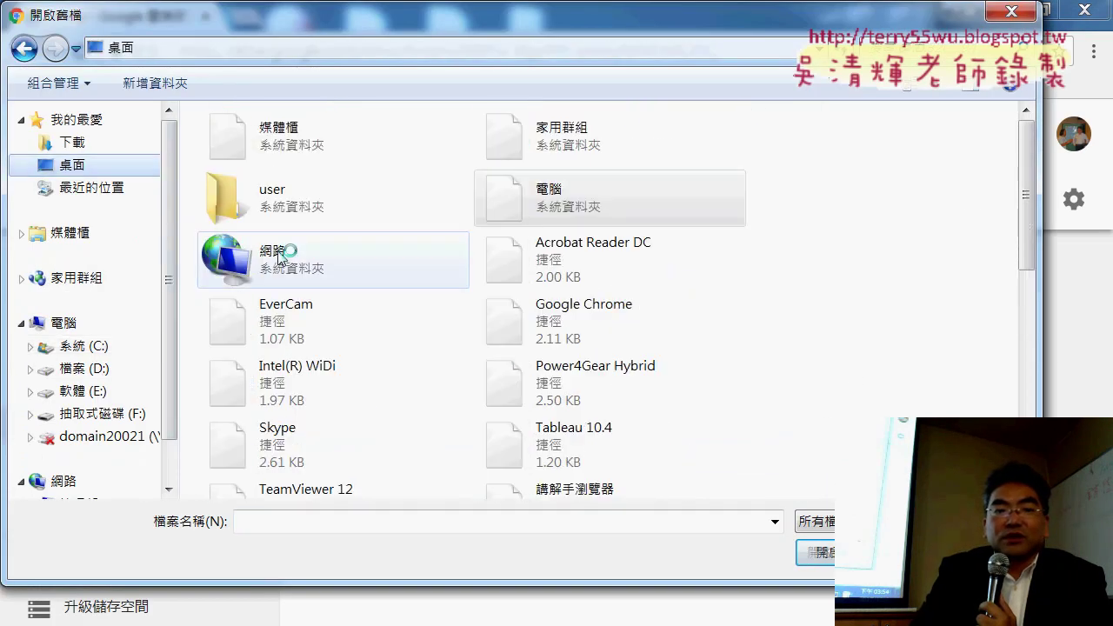
mouse_move(1031, 277)
left_mouse_down()
mouse_move(1033, 416)
mouse_move(1026, 220)
left_mouse_up()
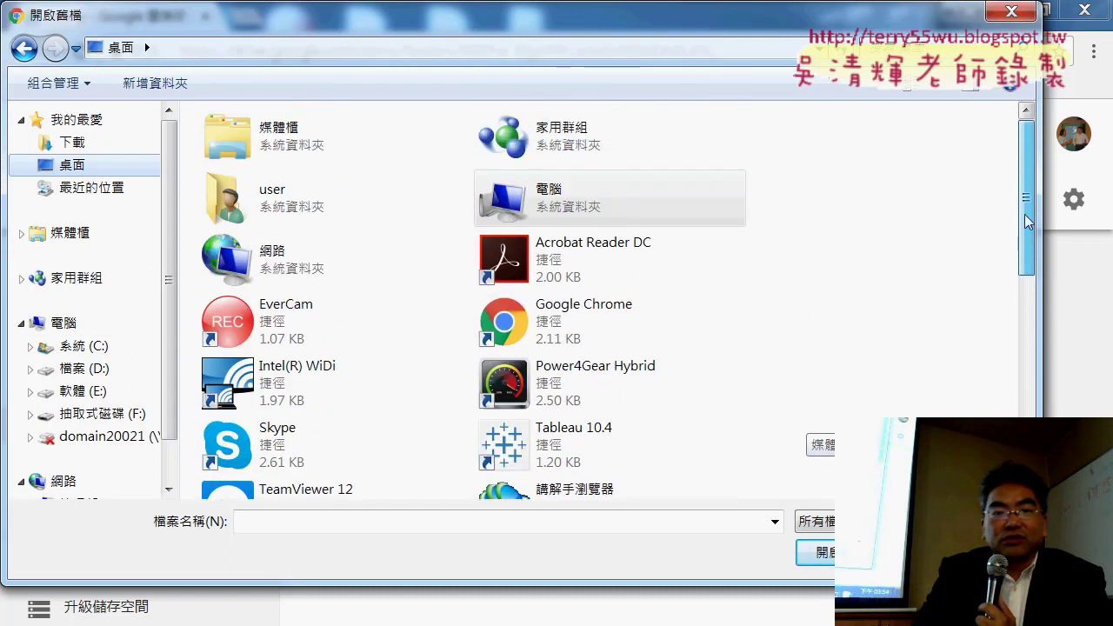
mouse_move(1024, 177)
left_mouse_down()
mouse_move(1049, 398)
mouse_move(1036, 409)
left_mouse_up()
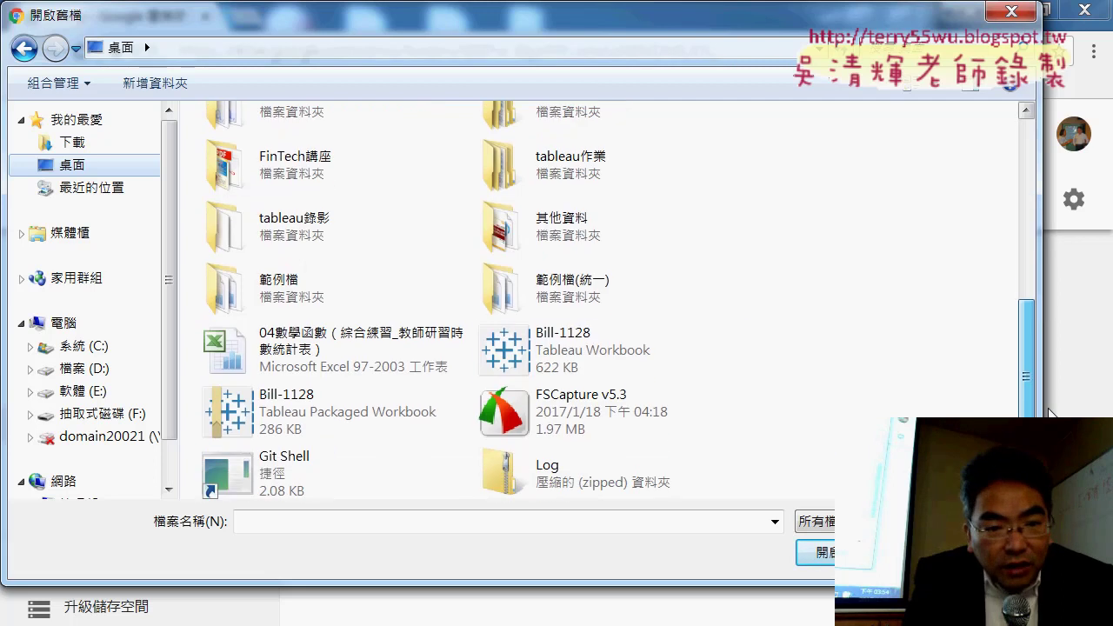
double_click(409, 340)
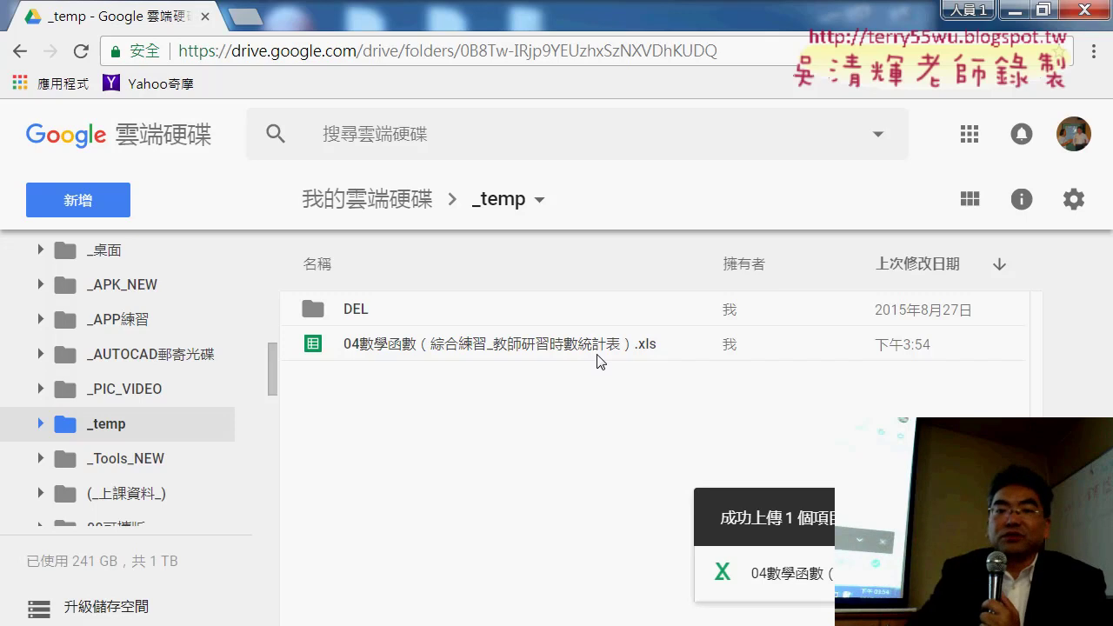
left_click(545, 356)
Open the uploaded workbook in Google Sheets, inspect C2's SUMIF formula, and show 檔案 > 下載格式 choices
double_click(545, 356)
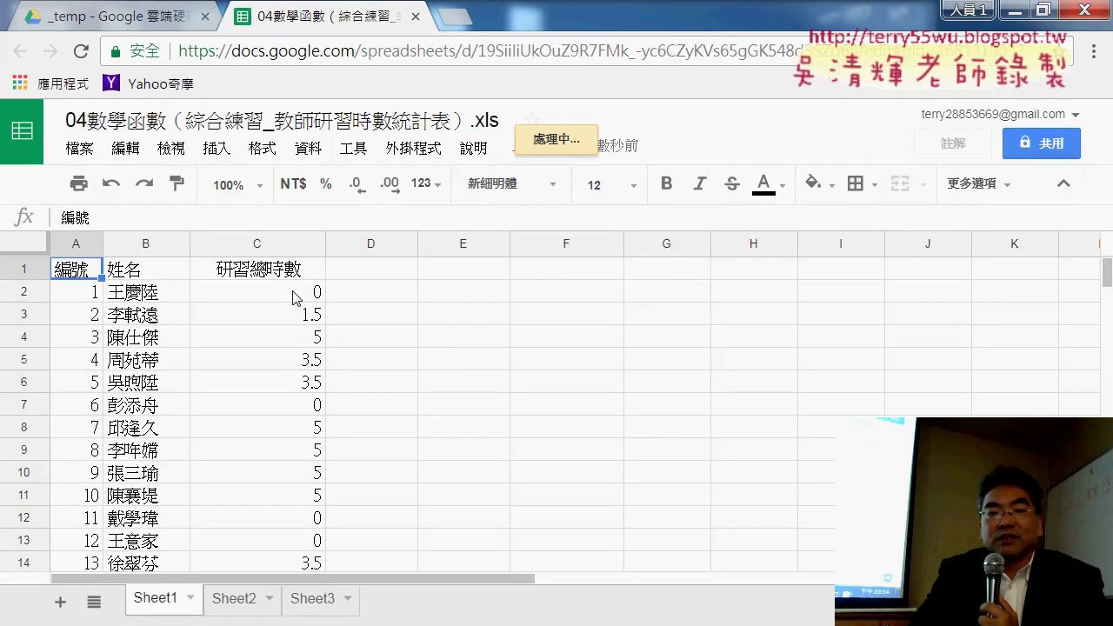
left_click(295, 292)
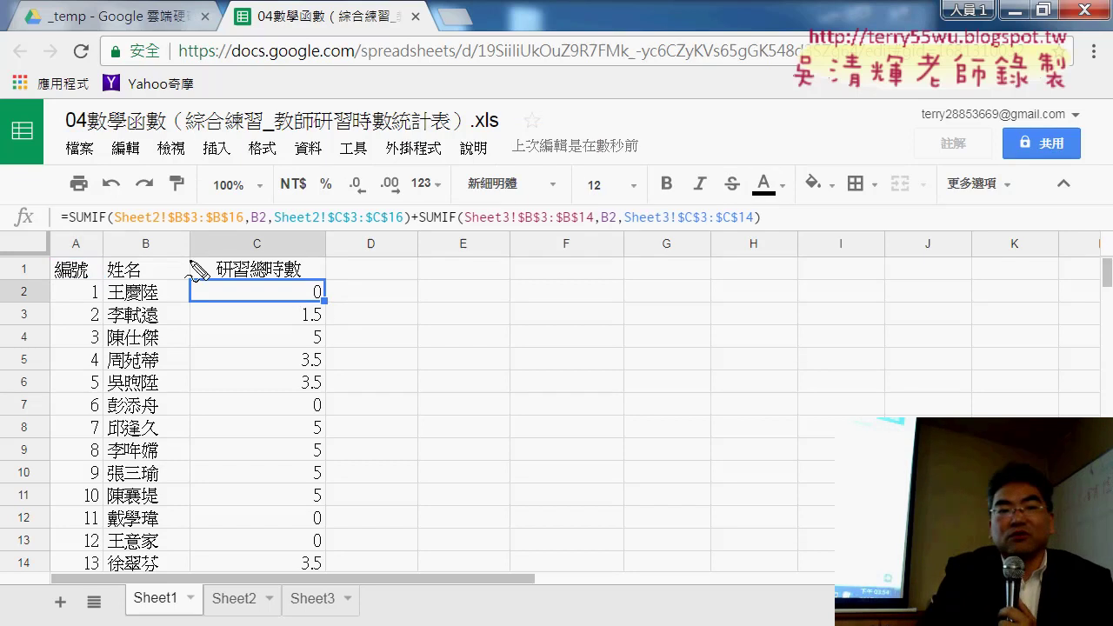
mouse_move(30, 205)
left_mouse_down()
mouse_move(33, 247)
mouse_move(804, 179)
mouse_move(822, 253)
mouse_move(121, 261)
mouse_move(35, 250)
left_mouse_up()
mouse_move(610, 461)
left_mouse_down()
mouse_move(564, 263)
mouse_move(548, 294)
mouse_move(628, 280)
left_mouse_up()
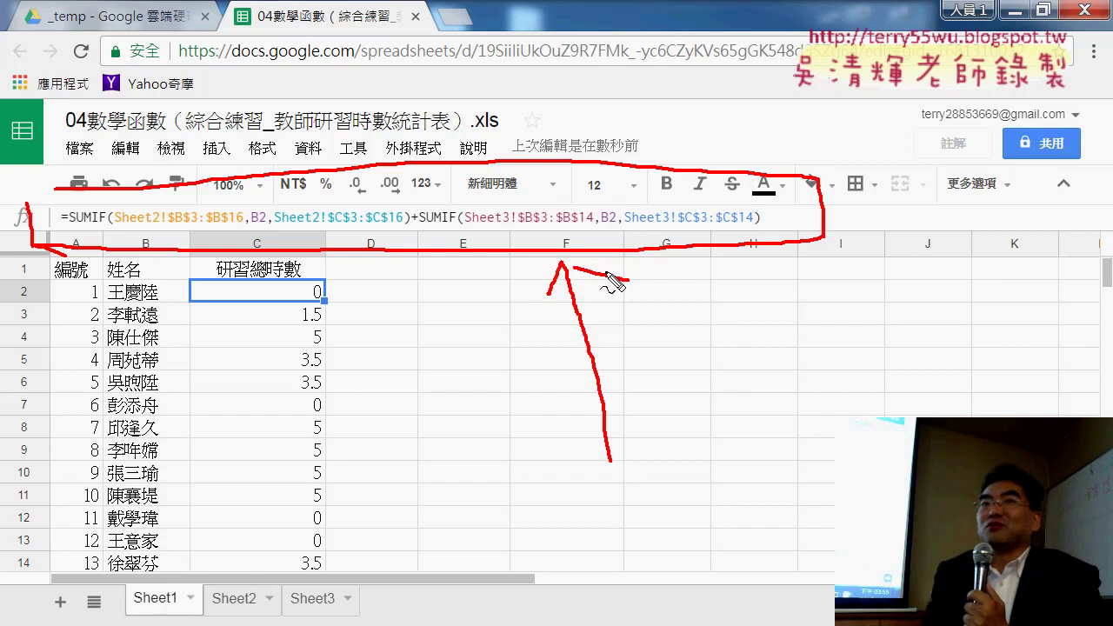
key("Escape")
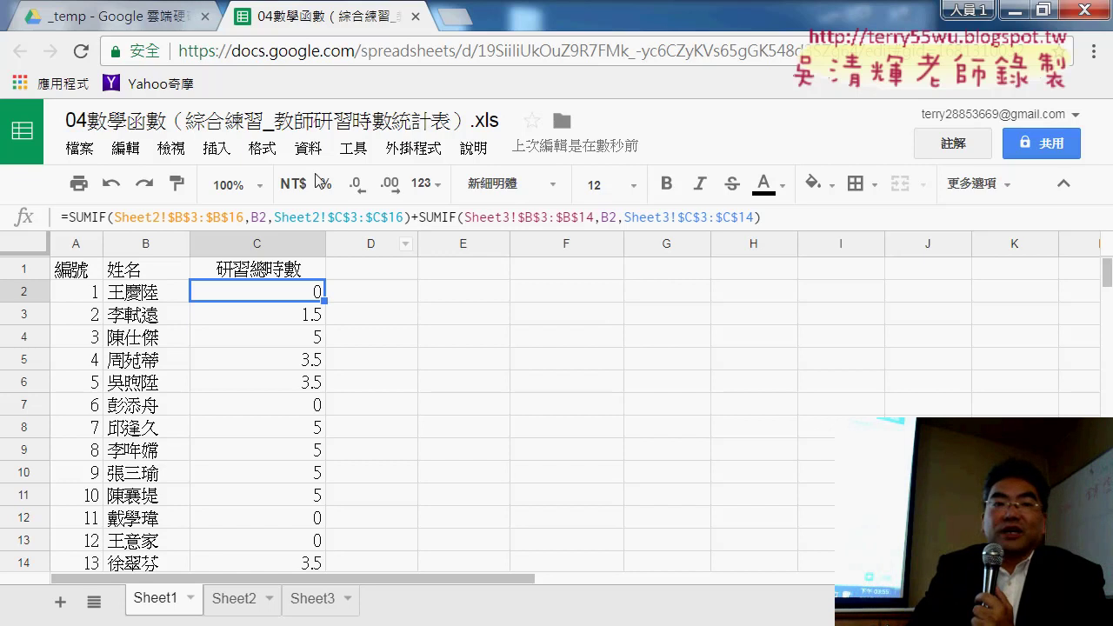
left_click(79, 149)
mouse_move(126, 502)
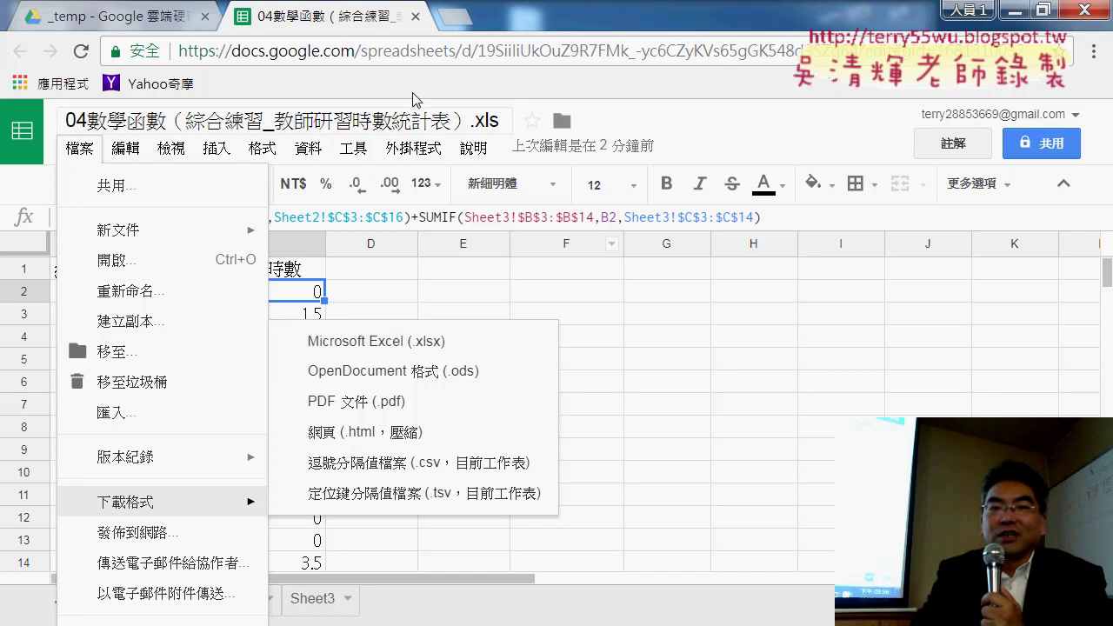
Close the Google Sheets tab to return to the Drive _temp folder
left_click(414, 18)
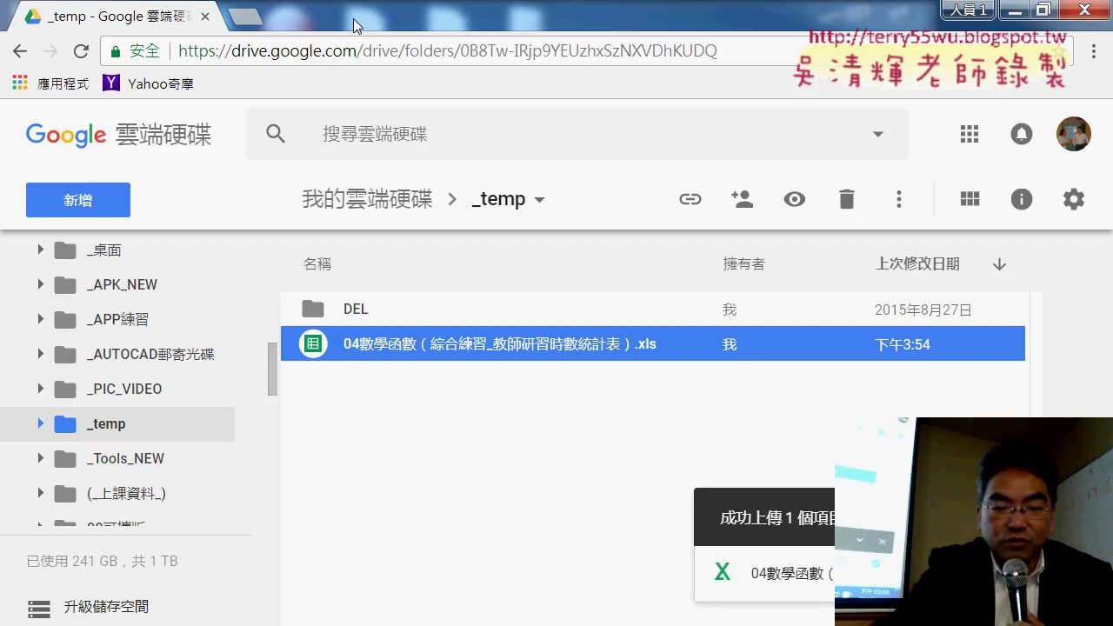
Reopen the course folder tab, enter _雲端白板畫面, sort by 名稱, and open 04_數學函數
key("ctrl+shift+t")
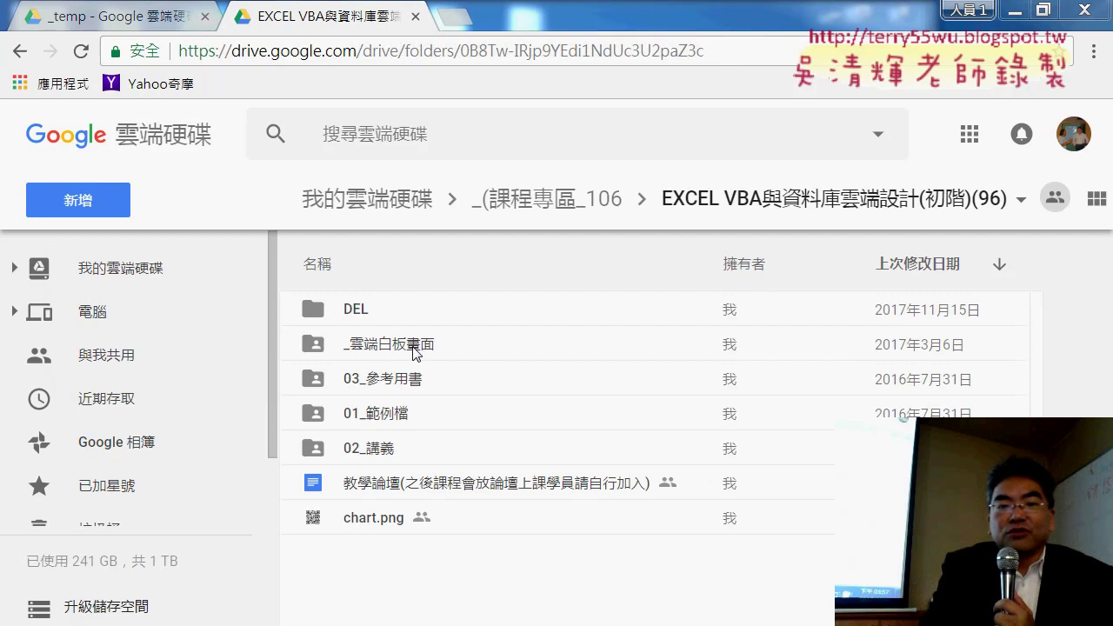
left_click(418, 354)
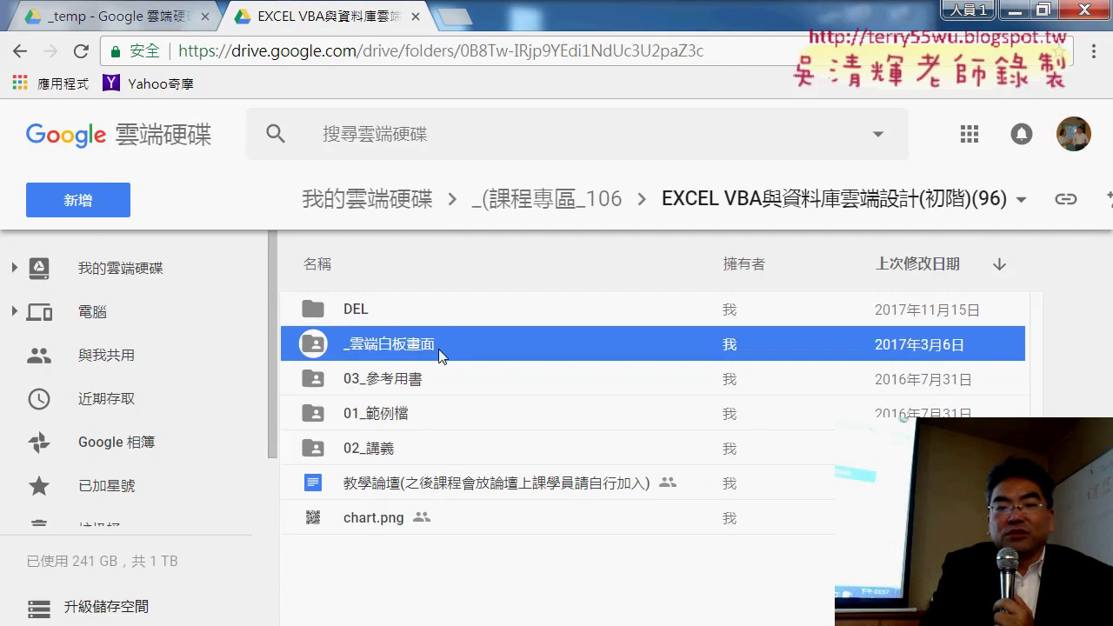
double_click(441, 346)
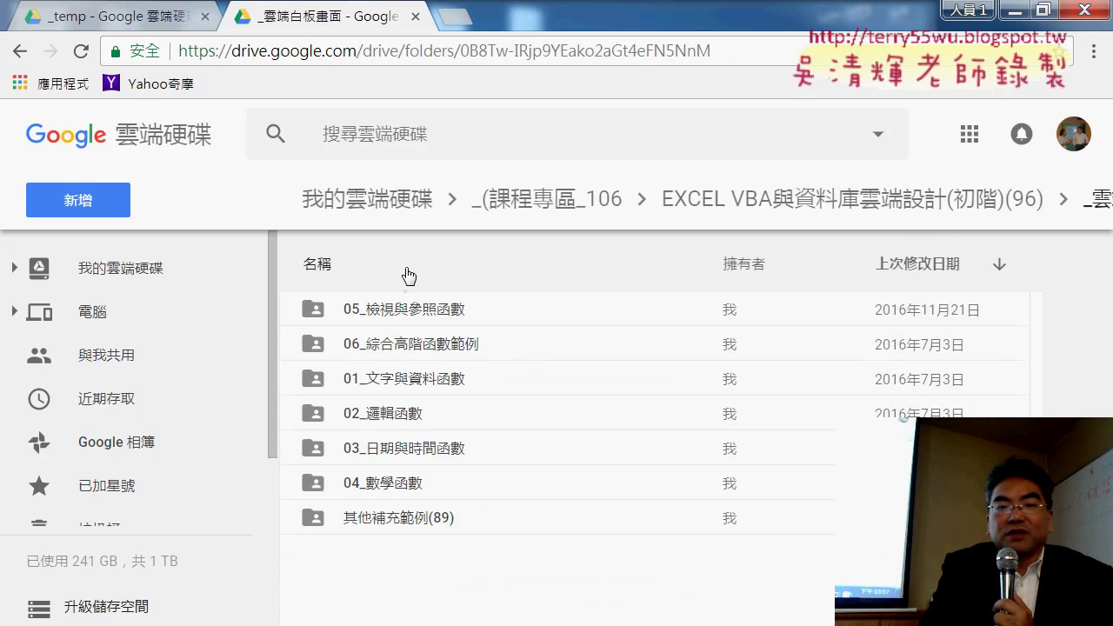
left_click(317, 263)
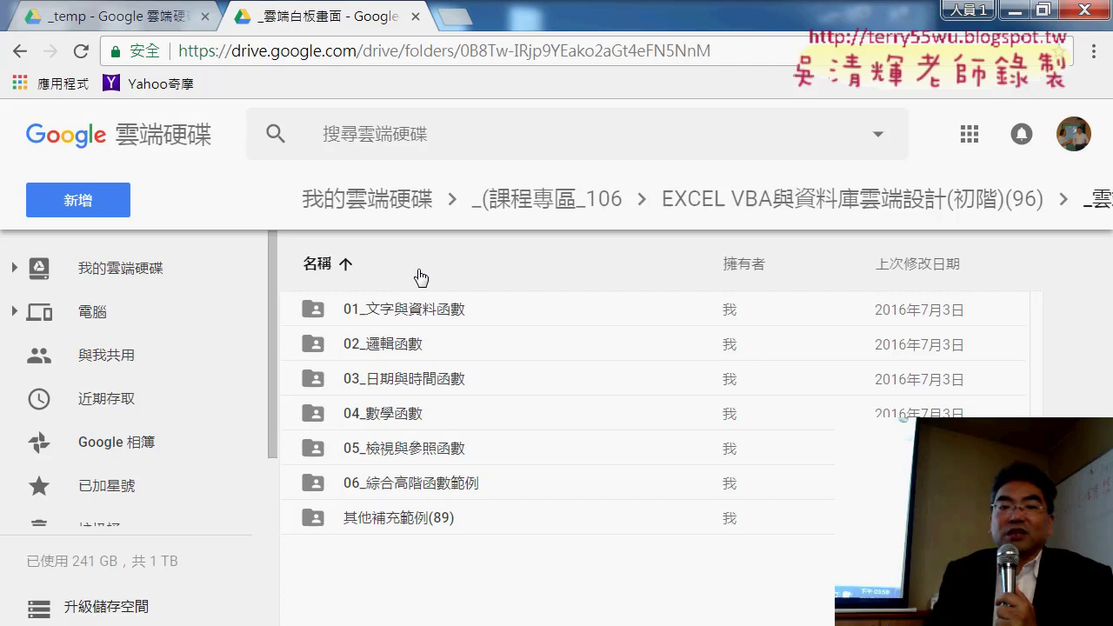
double_click(412, 418)
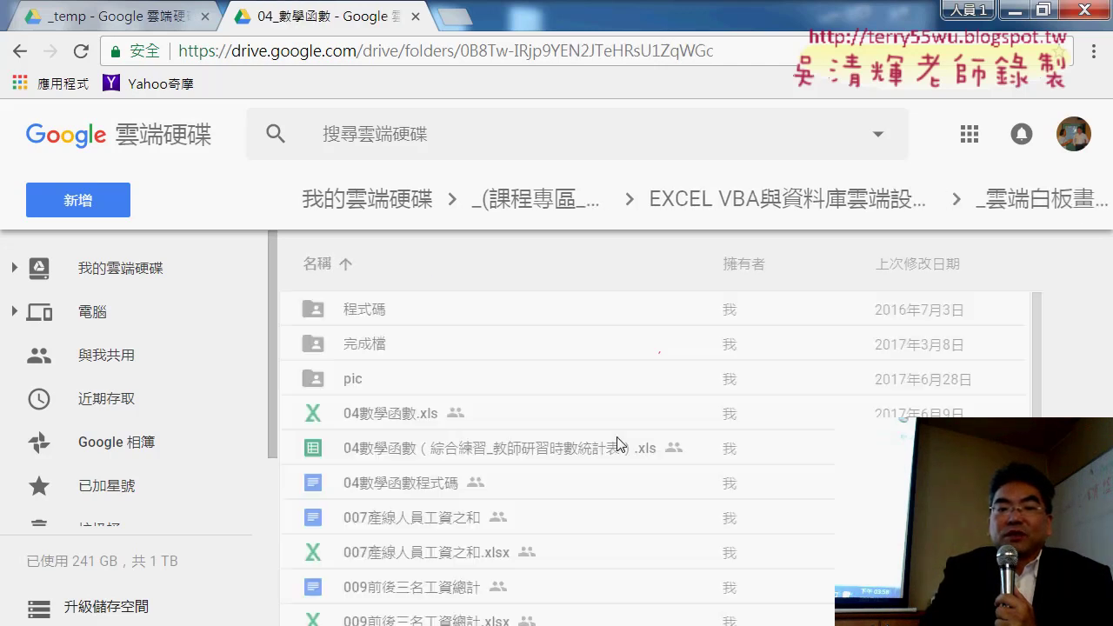
scroll(618, 444, "down", 3)
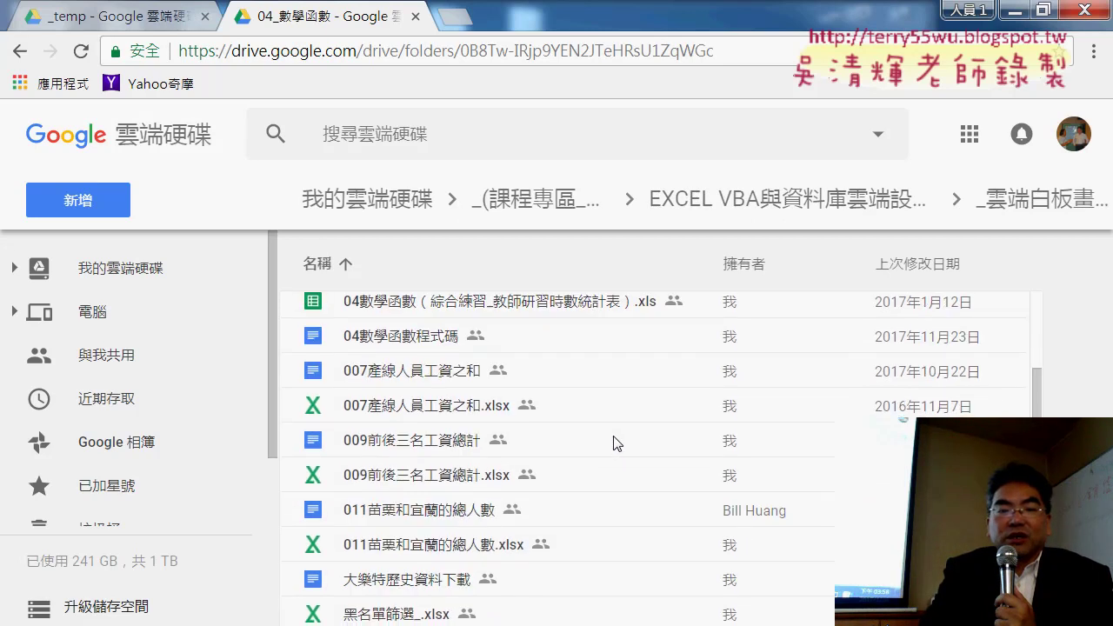
scroll(614, 441, "down", 2)
scroll(542, 442, "up", 2)
scroll(451, 412, "up", 2)
Open 04數學函數程式碼 and select the 研習總時數 and 研習總時數清除 macro code on page 5
double_click(449, 413)
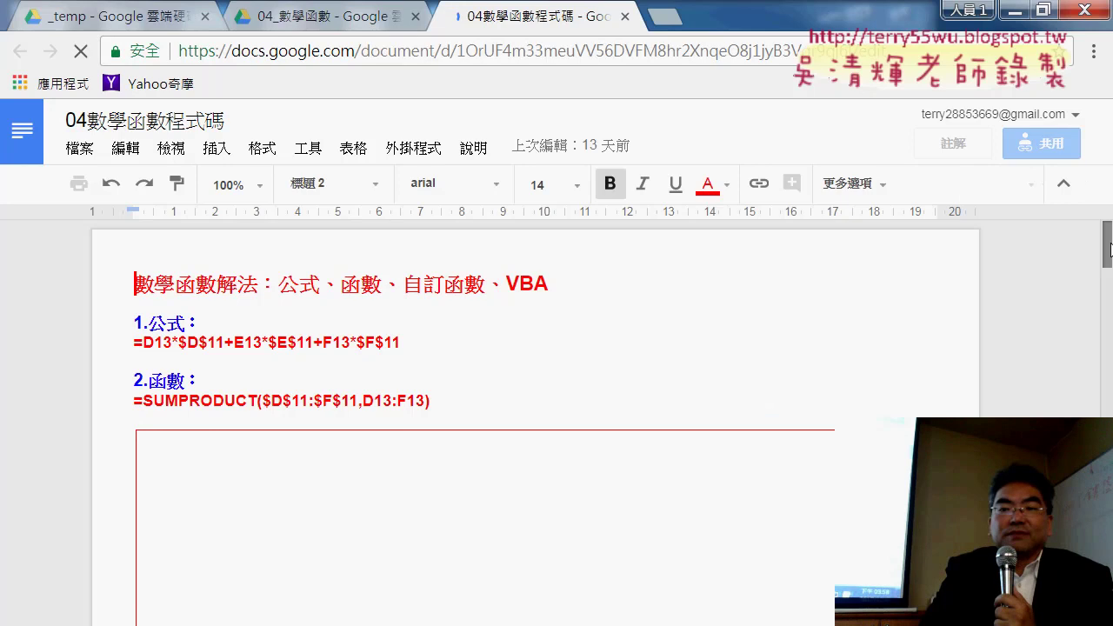
scroll(557, 391, "down", 15)
scroll(557, 391, "down", 5)
scroll(1111, 326, "down", 5)
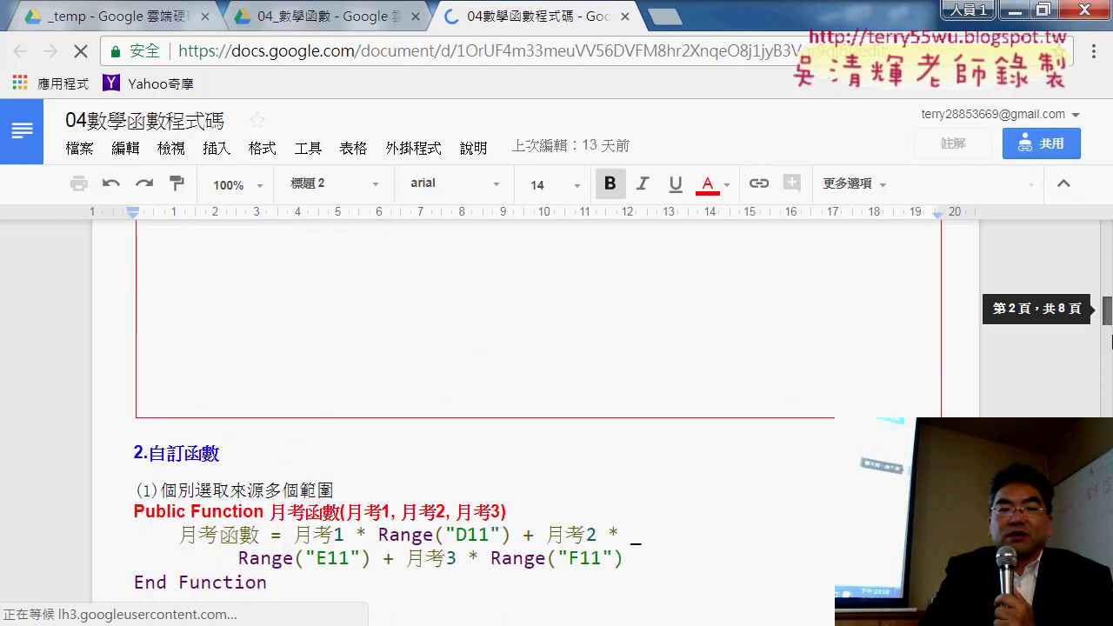
scroll(1111, 339, "down", 4)
scroll(1112, 352, "down", 1)
scroll(1112, 357, "down", 8)
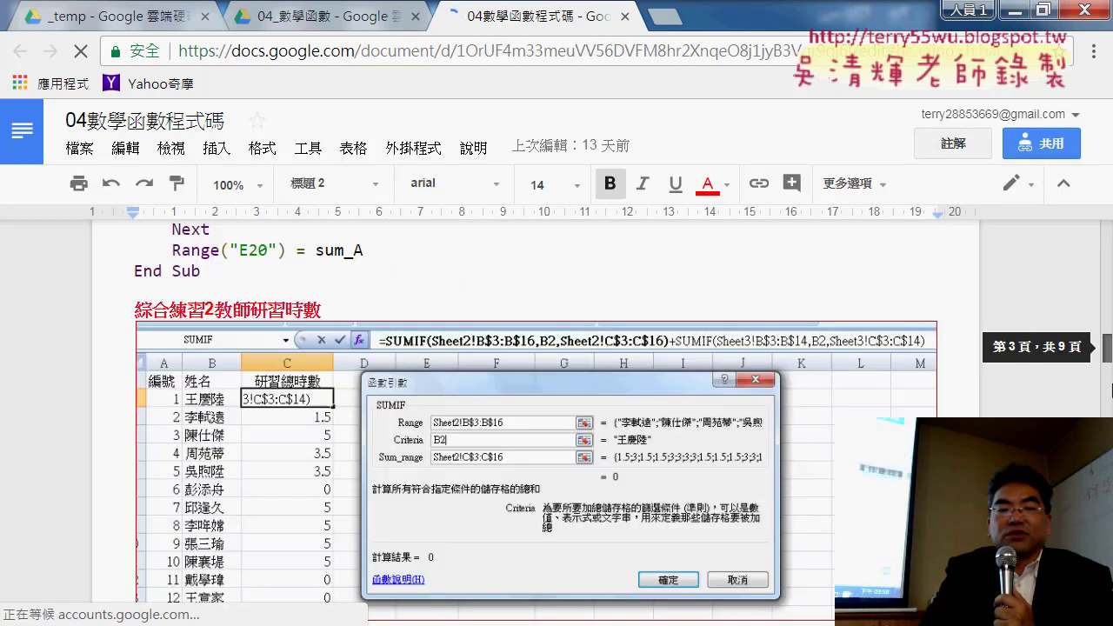
scroll(1112, 365, "down", 1)
scroll(1111, 378, "up", 5)
scroll(1111, 379, "down", 3)
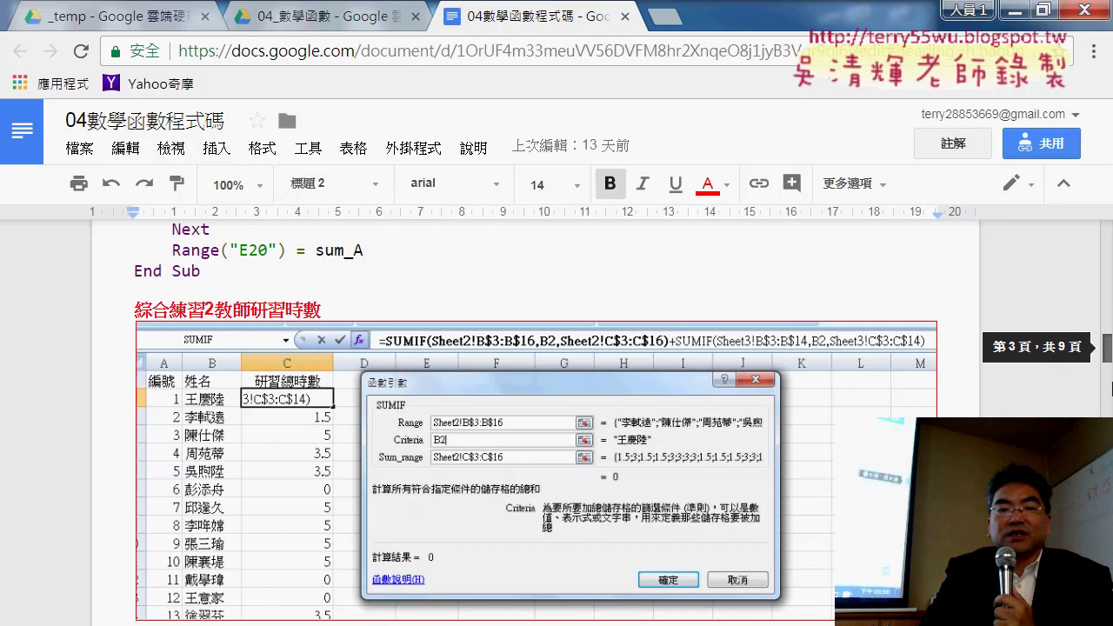
scroll(1111, 387, "down", 3)
scroll(1111, 396, "down", 2)
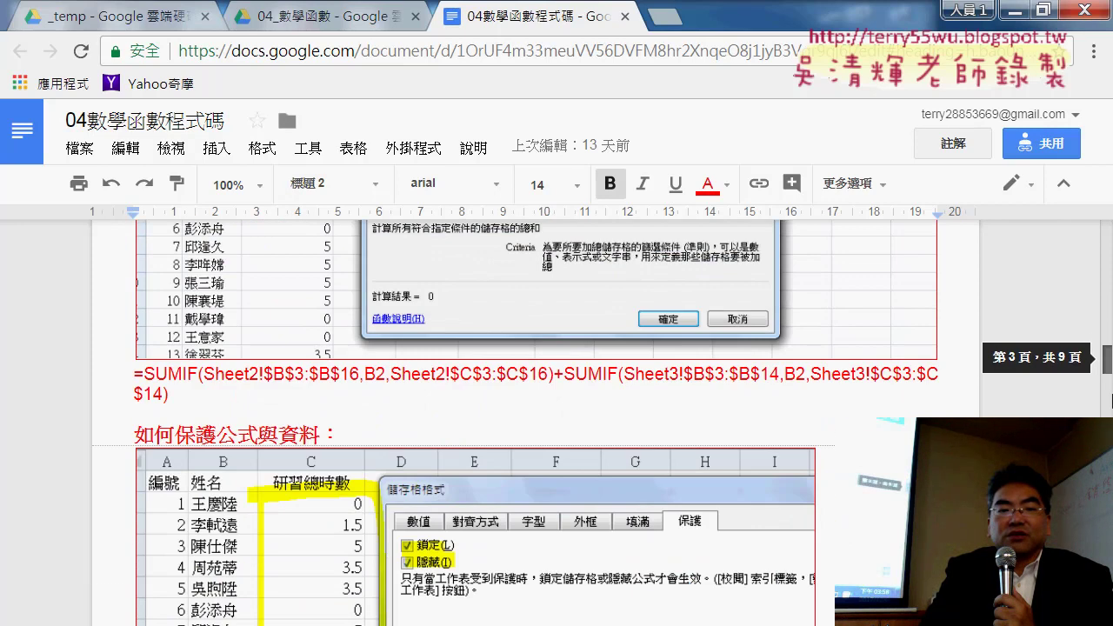
scroll(1112, 400, "down", 5)
scroll(1112, 404, "down", 3)
scroll(1112, 409, "down", 3)
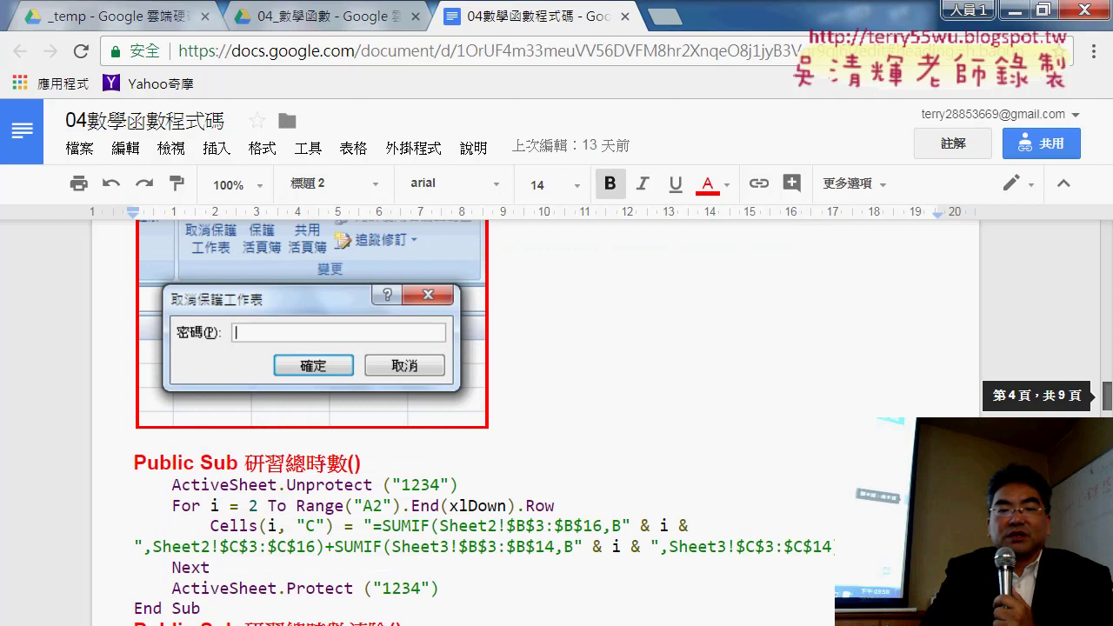
scroll(1112, 409, "down", 2)
scroll(1112, 409, "down", 2)
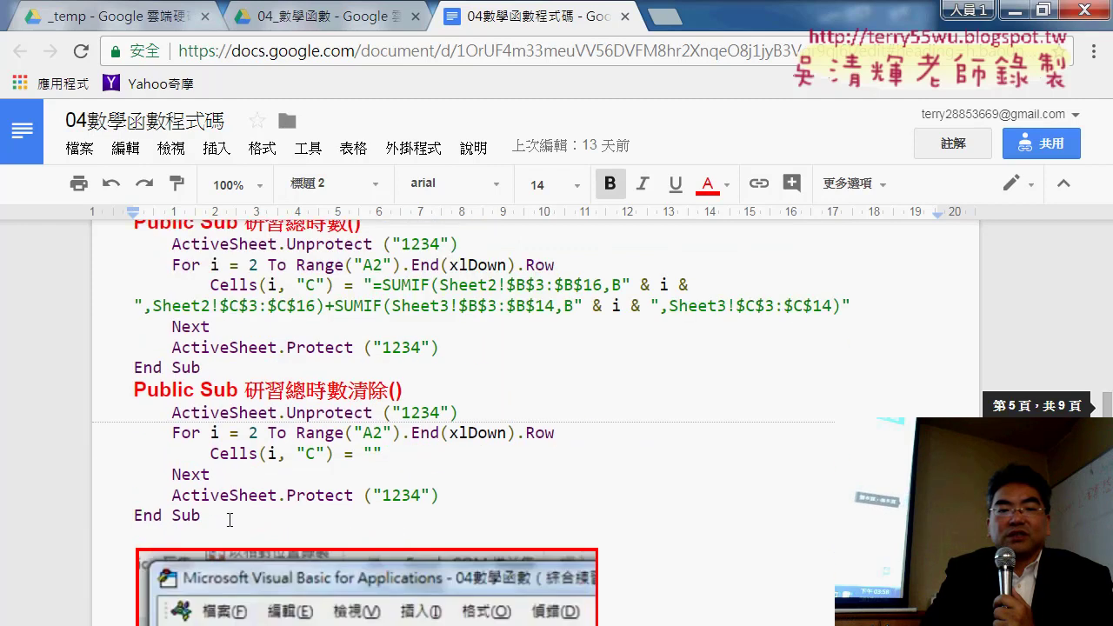
left_click_drag(229, 519, 122, 238)
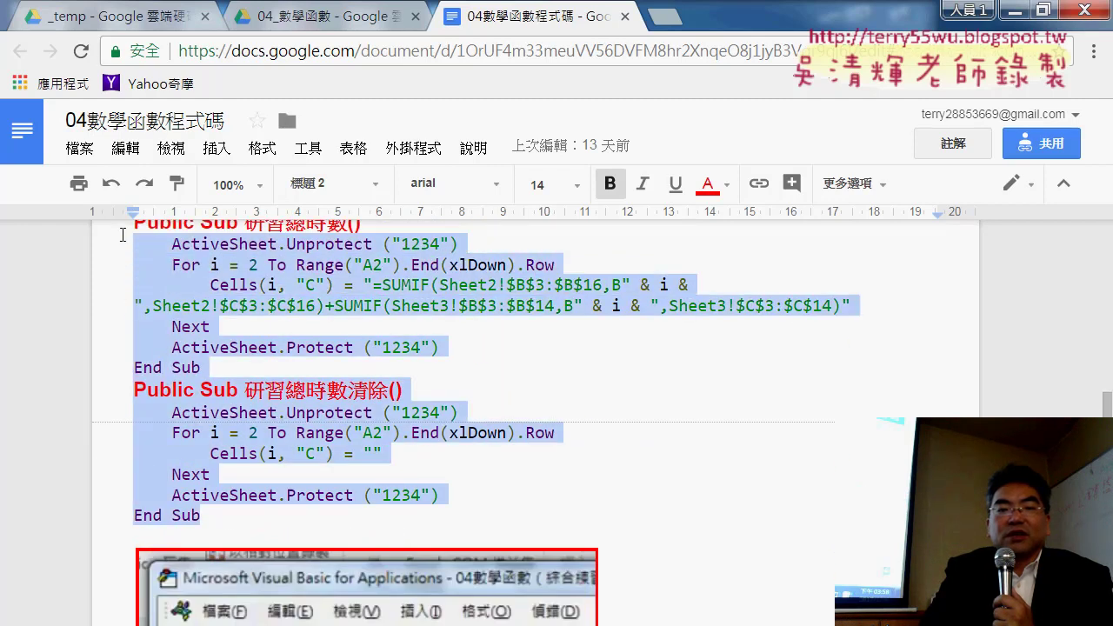
mouse_move(122, 235)
left_mouse_down()
mouse_move(134, 327)
mouse_move(251, 588)
left_mouse_up()
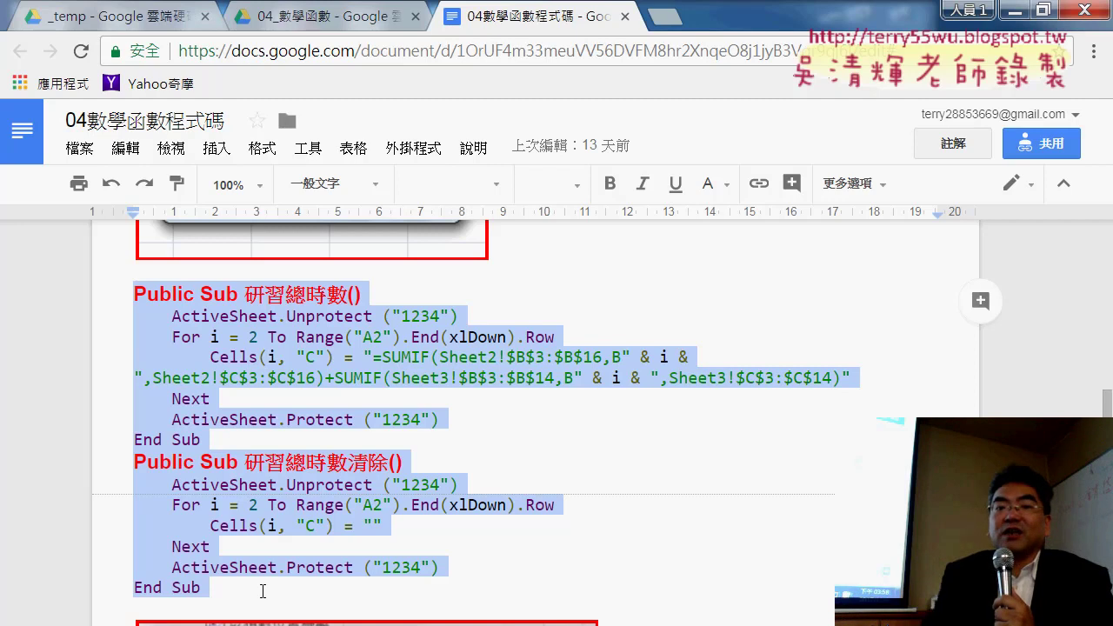
In 04_數學函數, select 樂透彩中獎機率統計.xlsx and 樂透彩程式碼.docx, then go up a folder
left_click(293, 19)
scroll(470, 431, "down", 3)
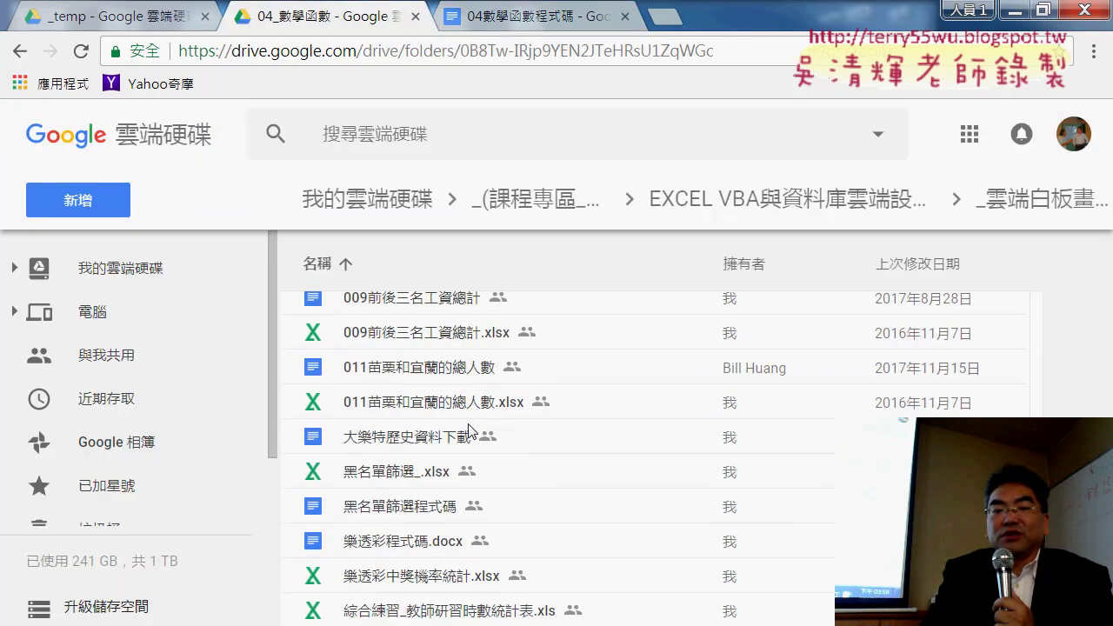
scroll(465, 444, "down", 1)
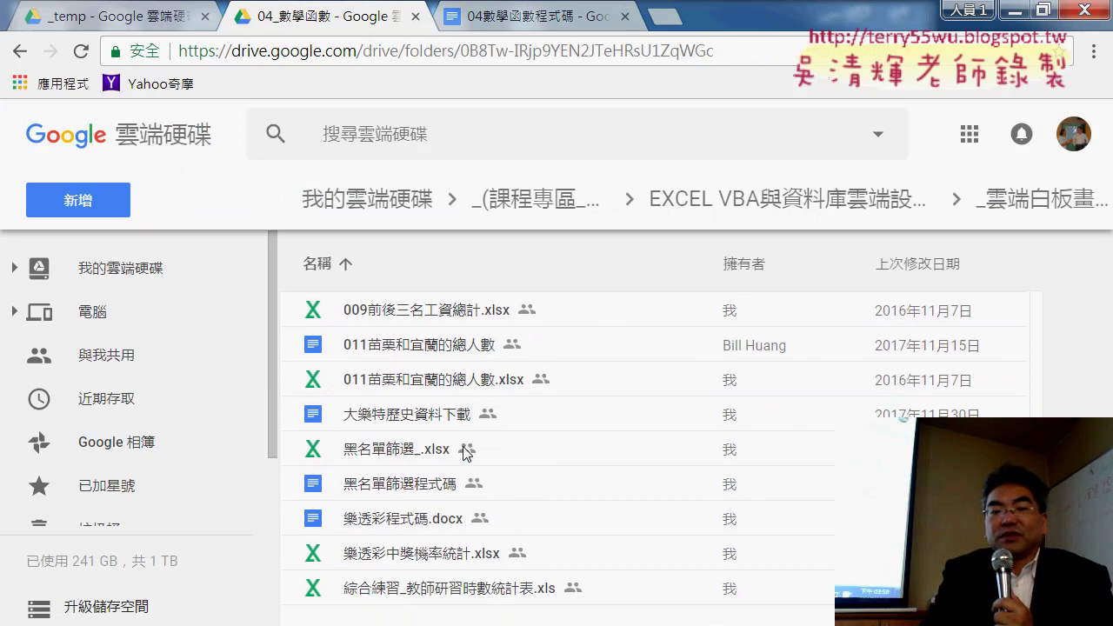
left_click(425, 569)
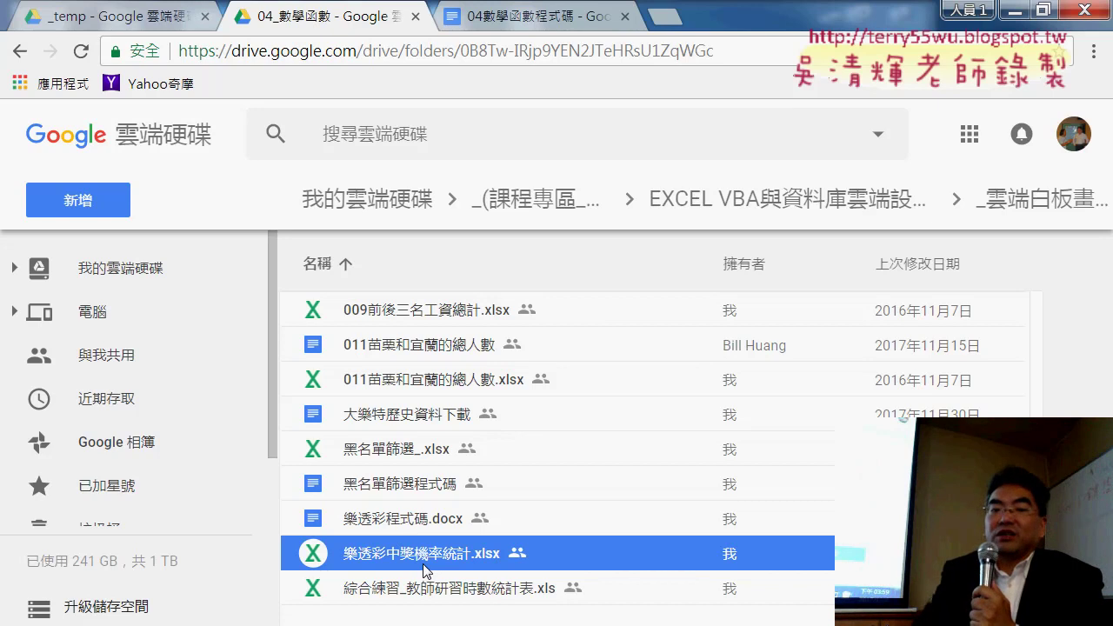
left_click(407, 521)
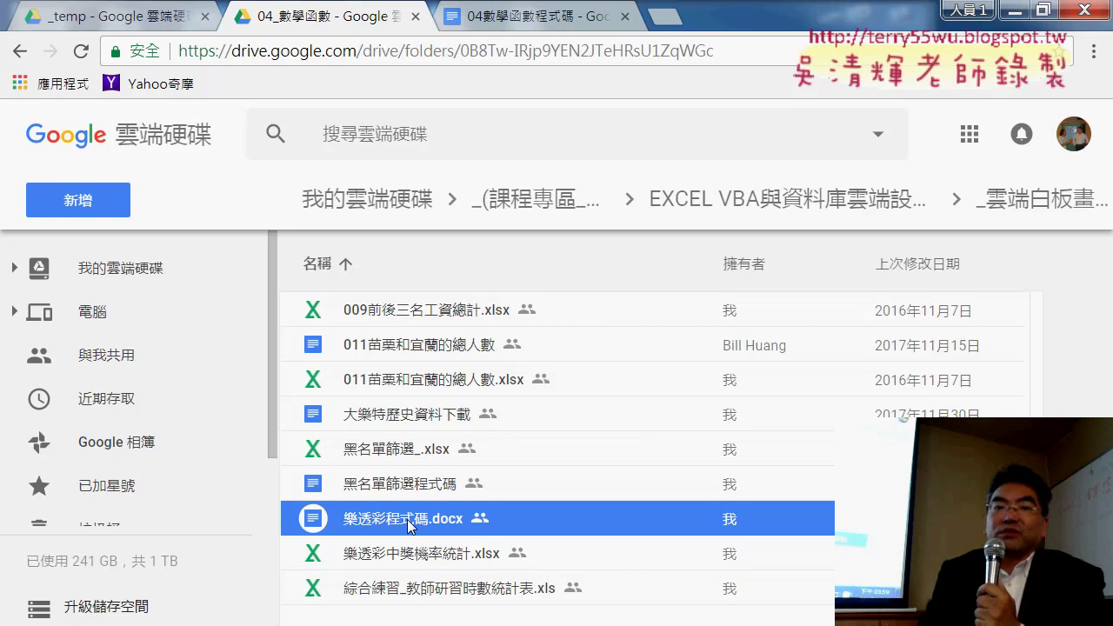
left_click(21, 53)
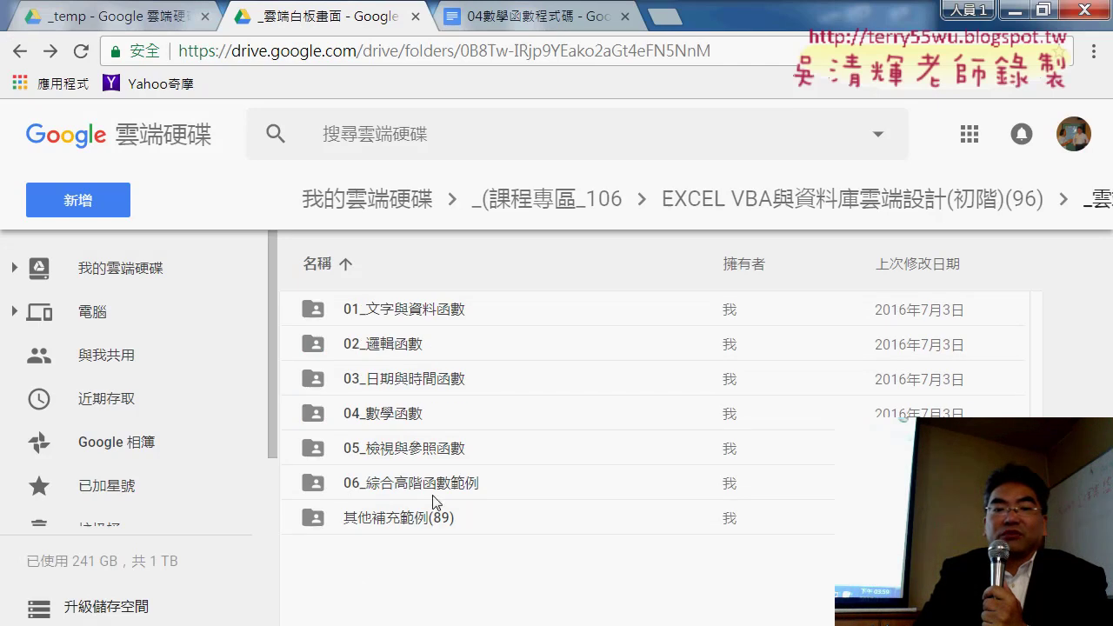
Browse 06_綜合高階函數範例 > 其他補充範例(89) > 01_入門, then go back to 06_綜合高階函數範例
left_click(435, 489)
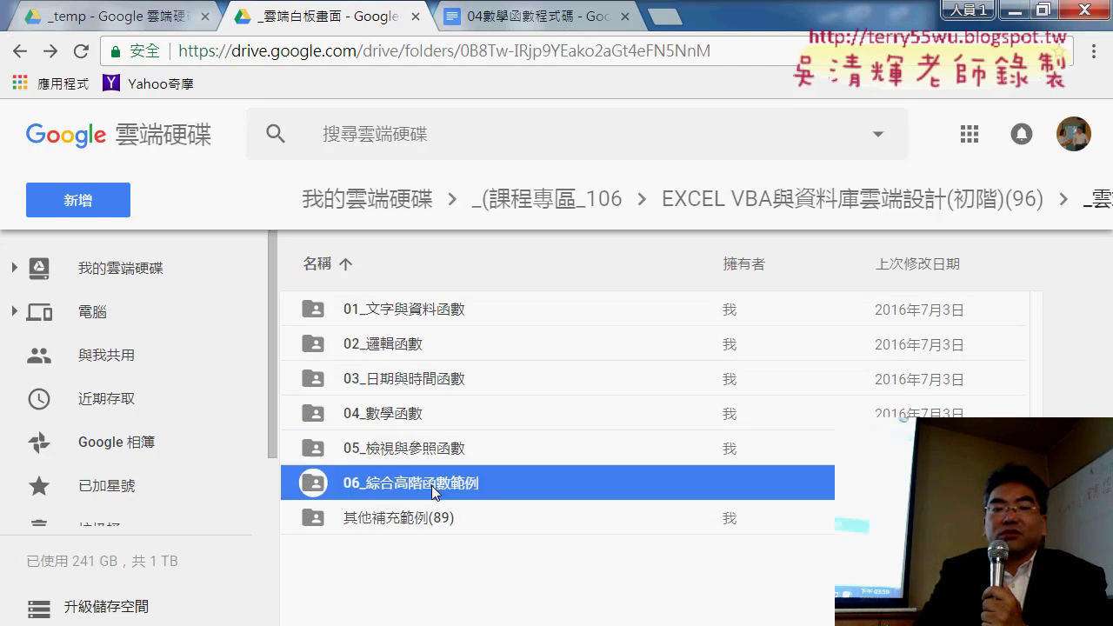
double_click(383, 490)
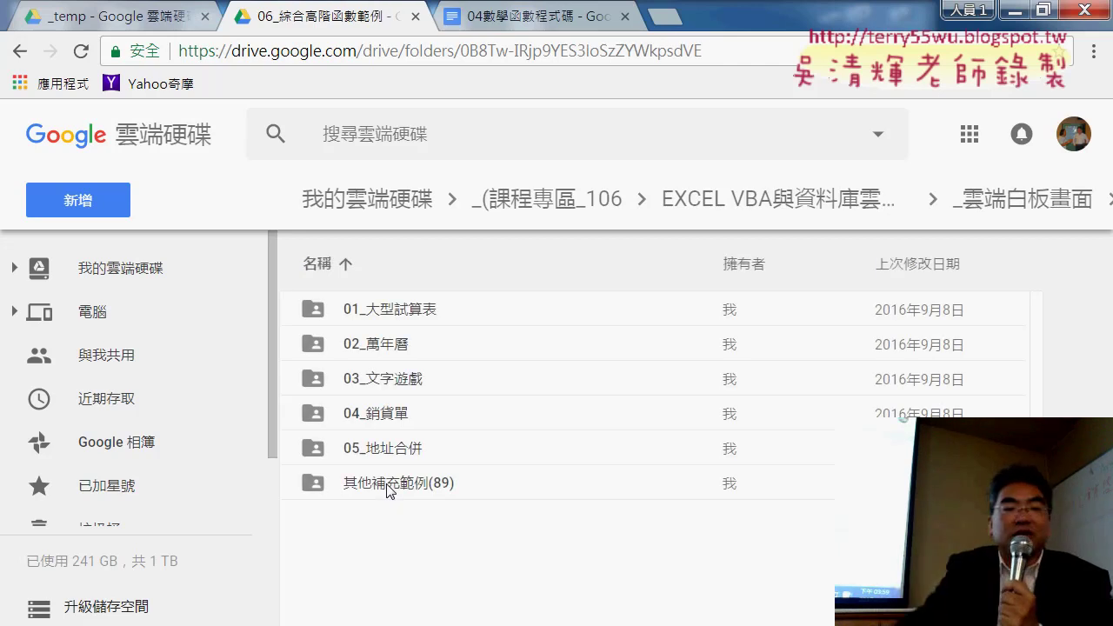
double_click(406, 485)
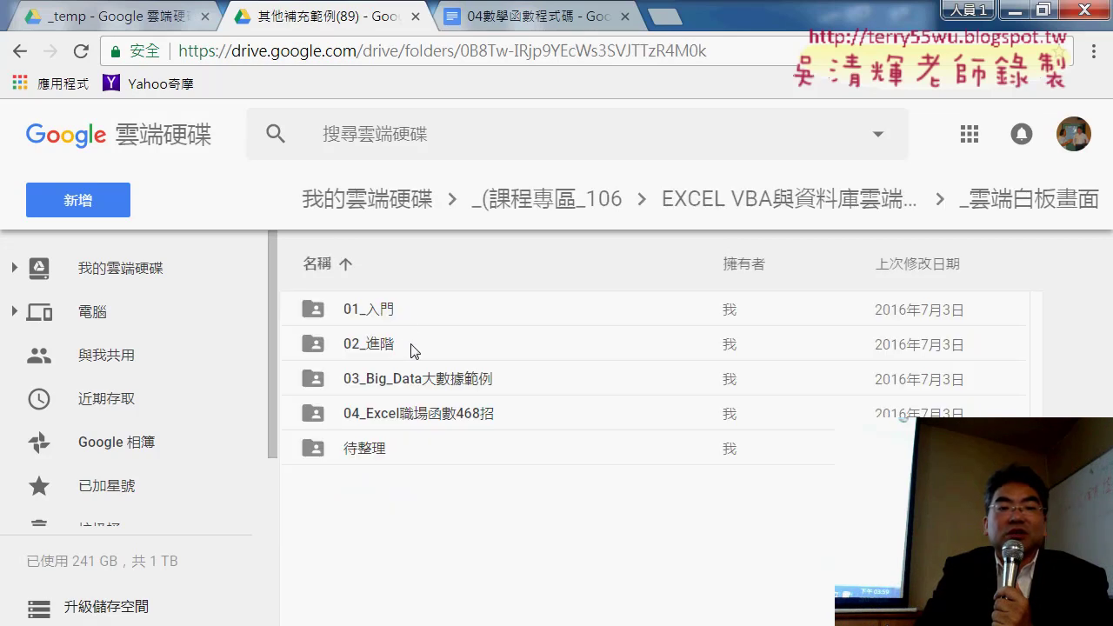
double_click(408, 311)
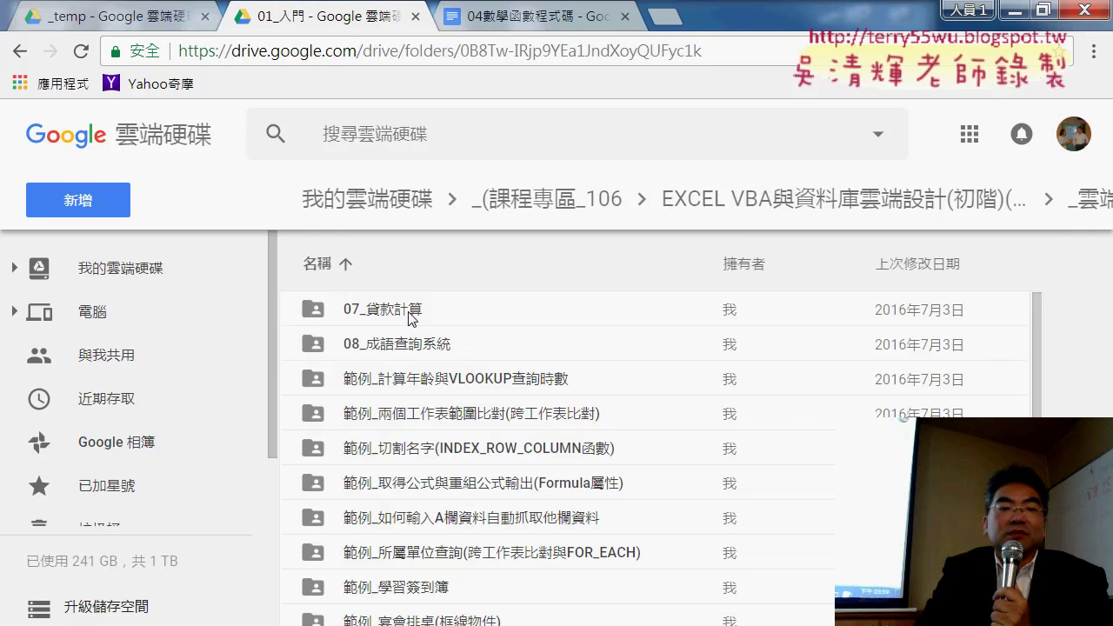
scroll(470, 324, "down", 2)
scroll(504, 325, "down", 2)
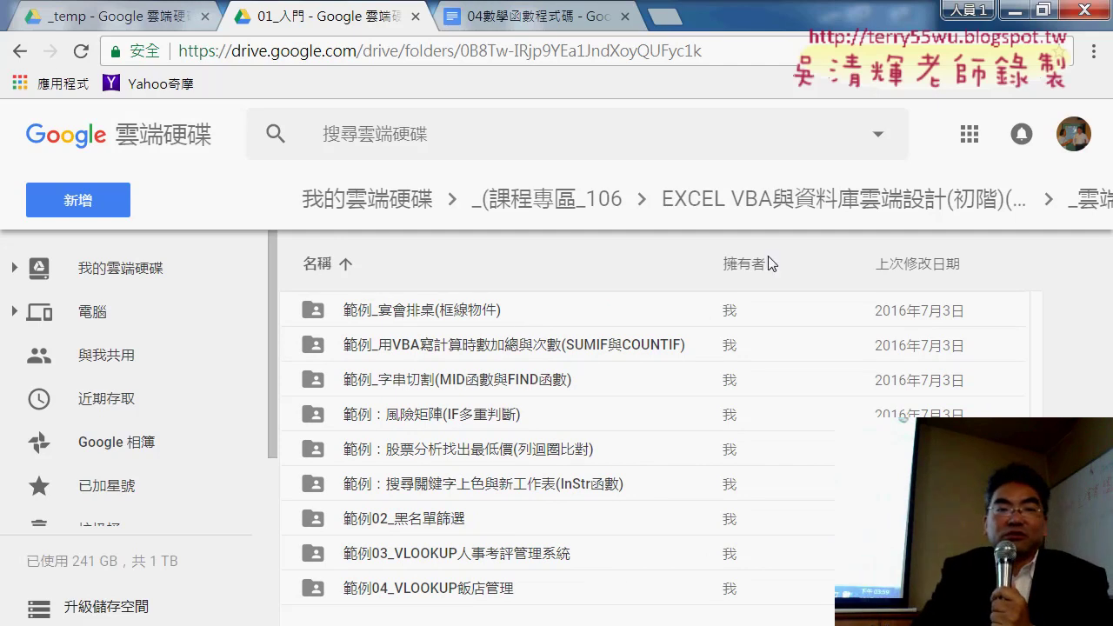
left_click(16, 51)
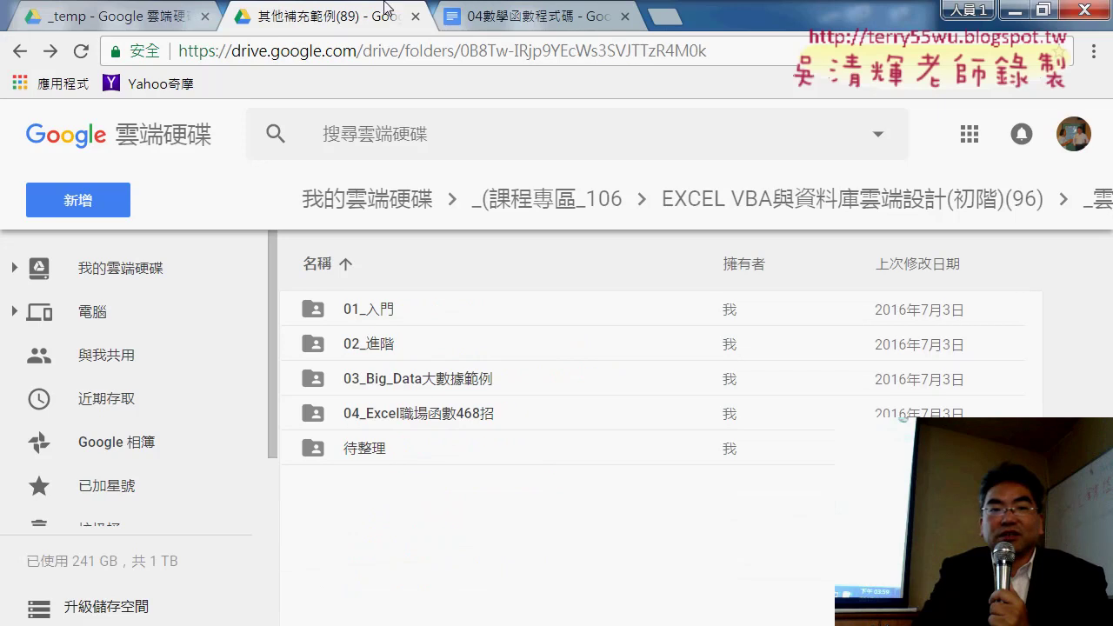
left_click(19, 51)
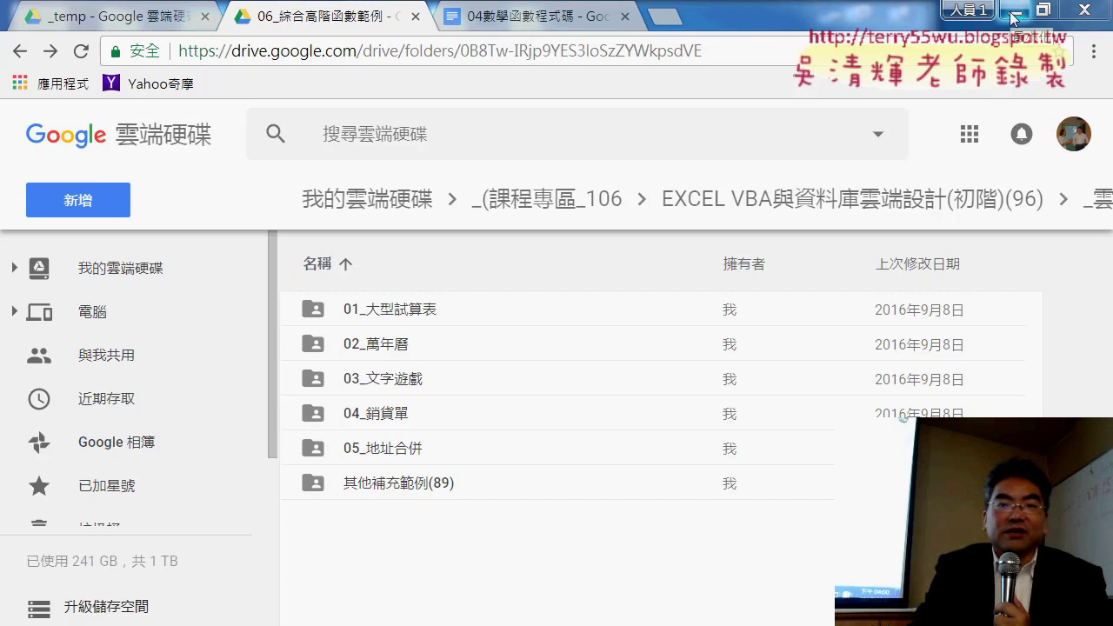
Confirm the training-hours .xls is in Drive's _temp folder, then minimize the browser
left_click(130, 15)
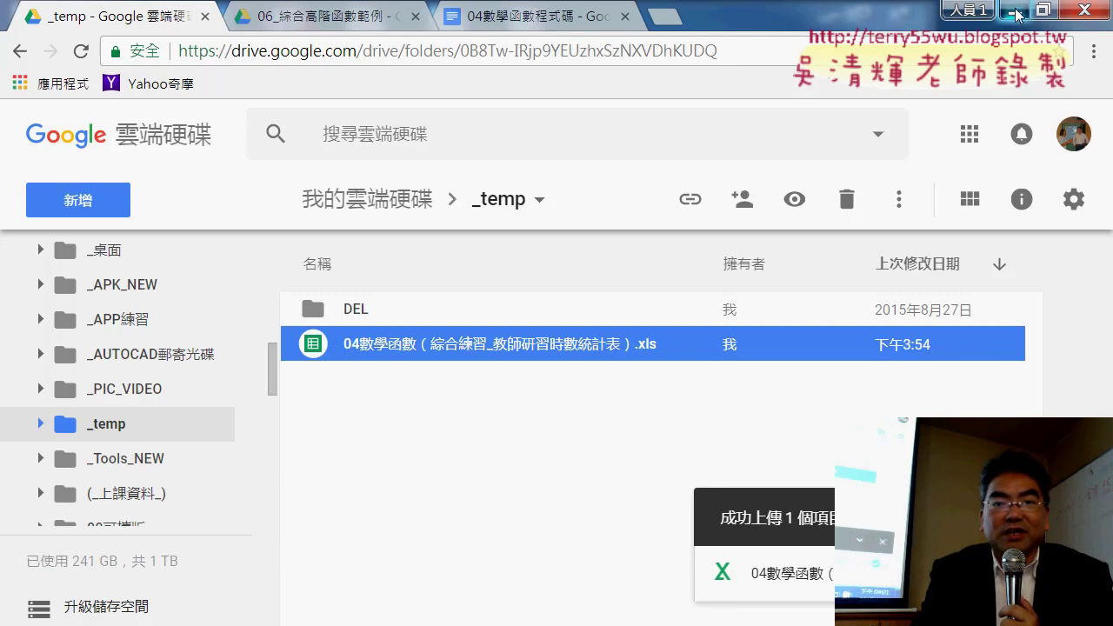
left_click(1016, 14)
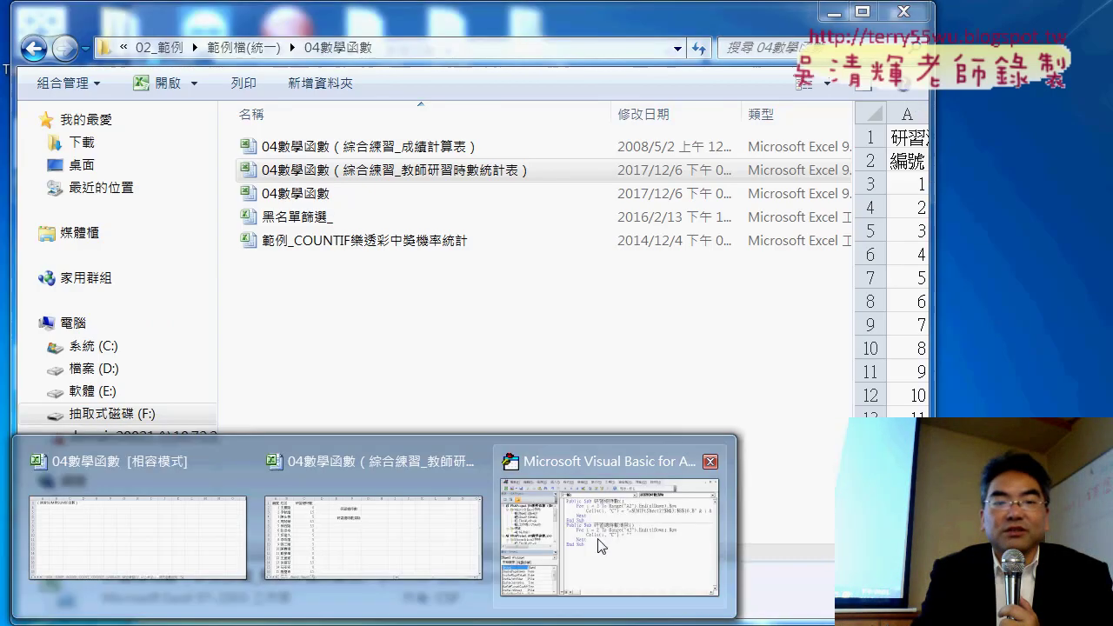
Switch to the 教師研習時數統計表 workbook, check cells I5 and C2, and open Visual Basic
left_click(610, 531)
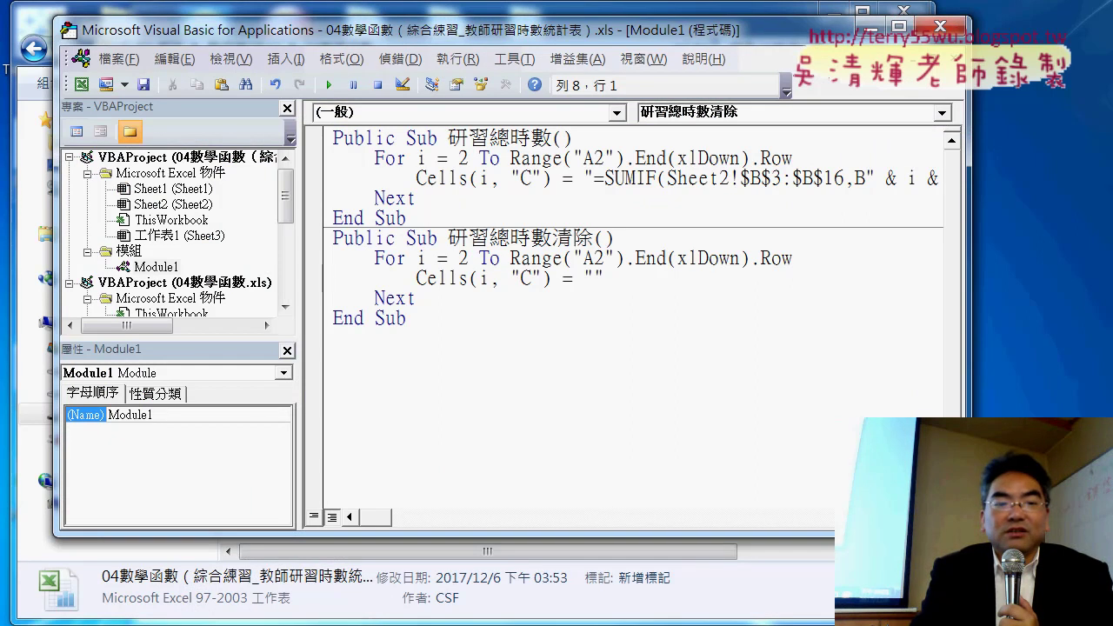
left_click(208, 546)
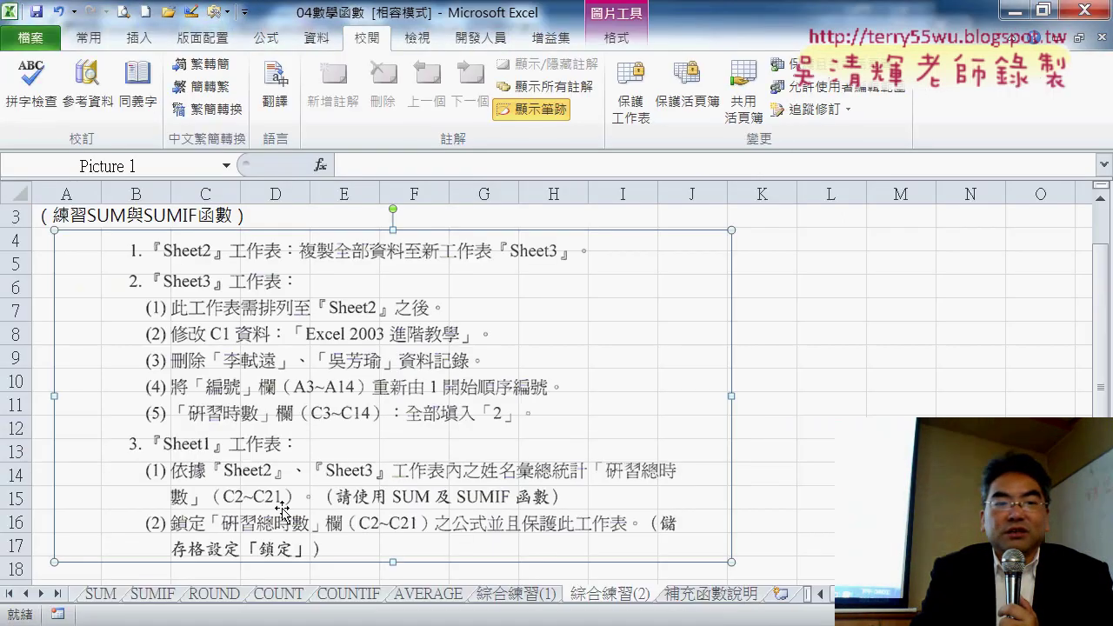
left_click(376, 539)
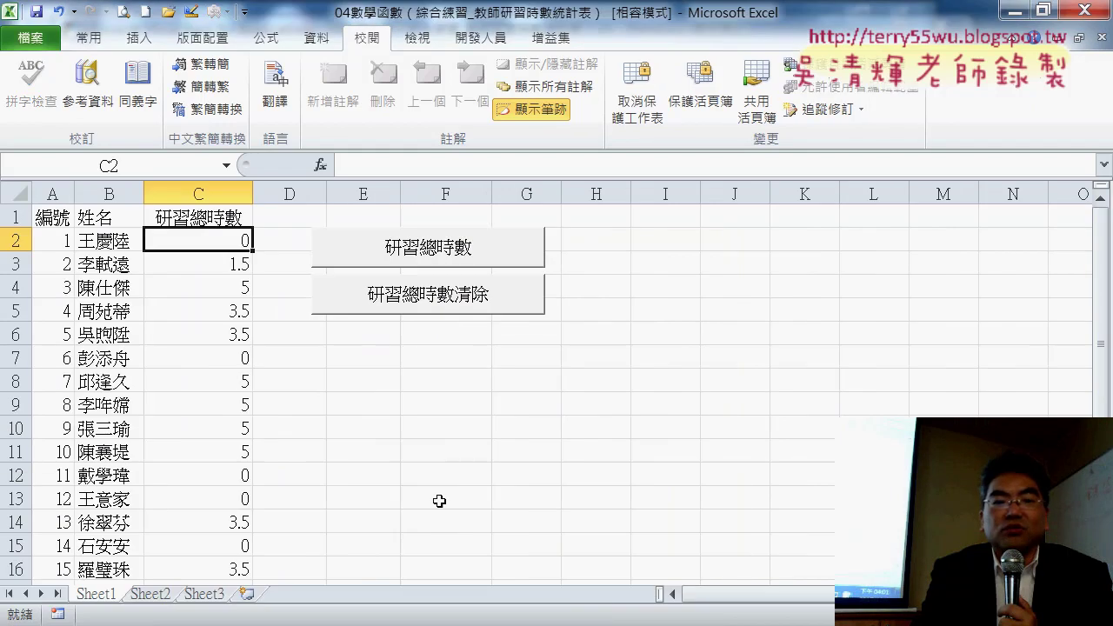
left_click(539, 301)
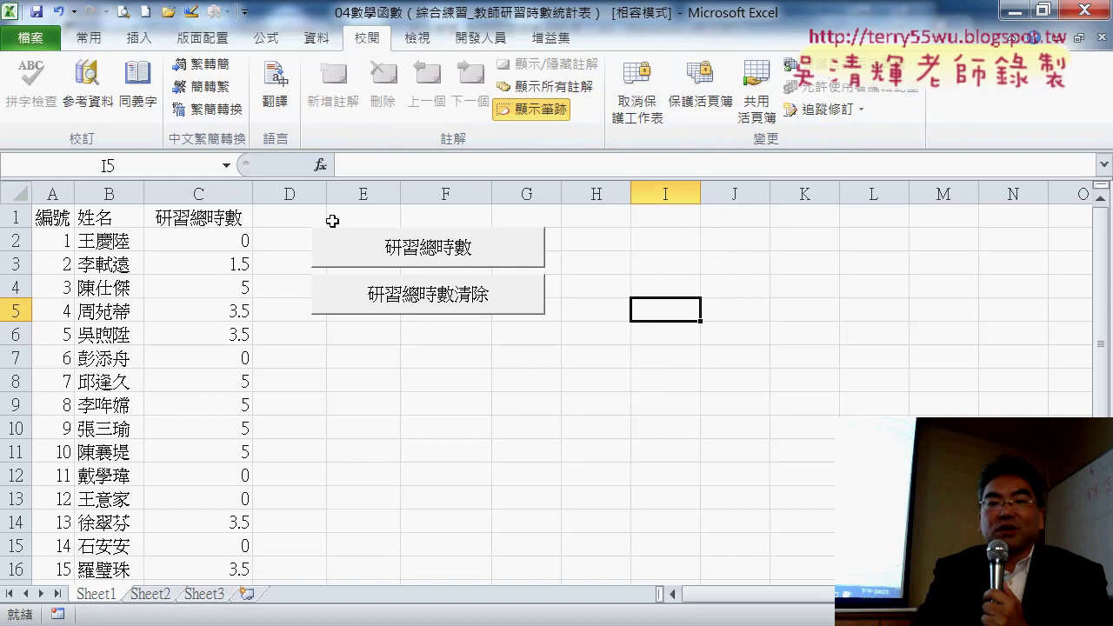
left_click(238, 247)
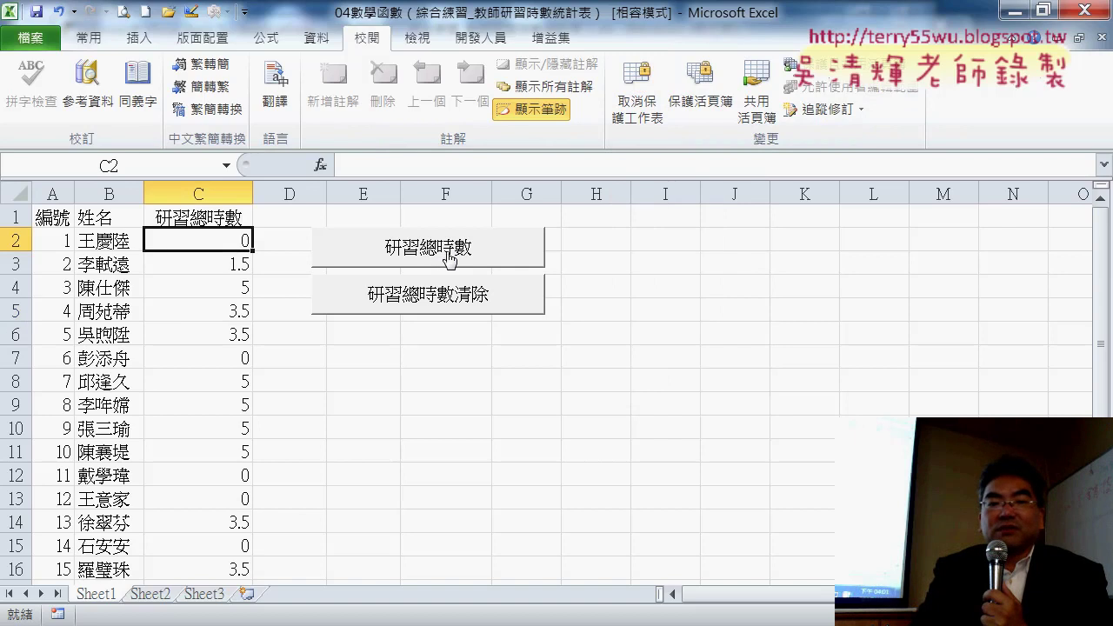
left_click(672, 310)
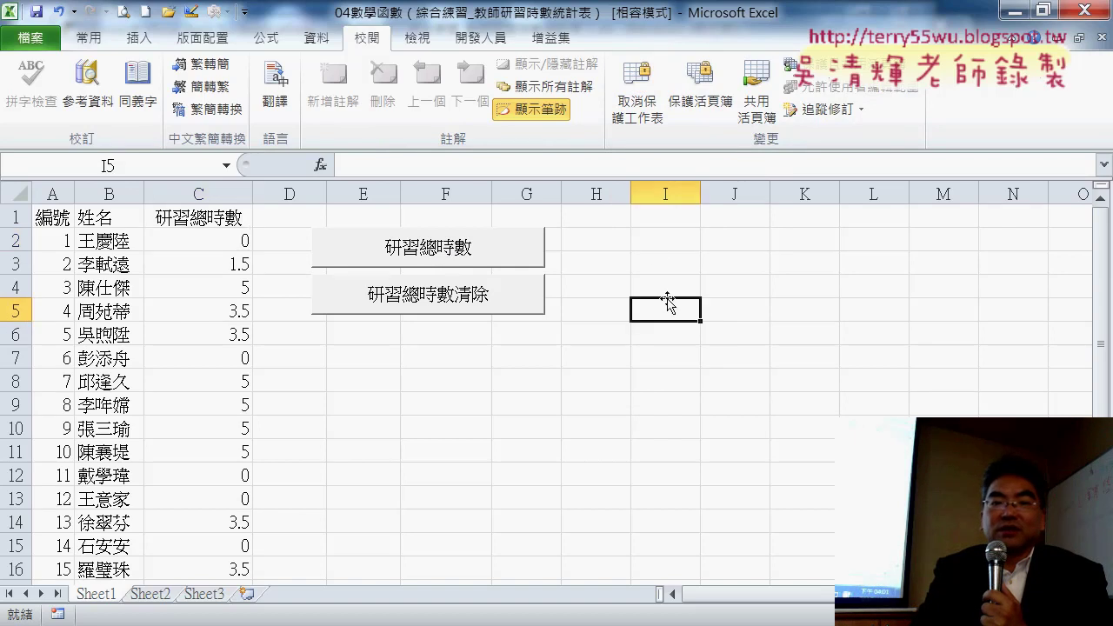
left_click(494, 39)
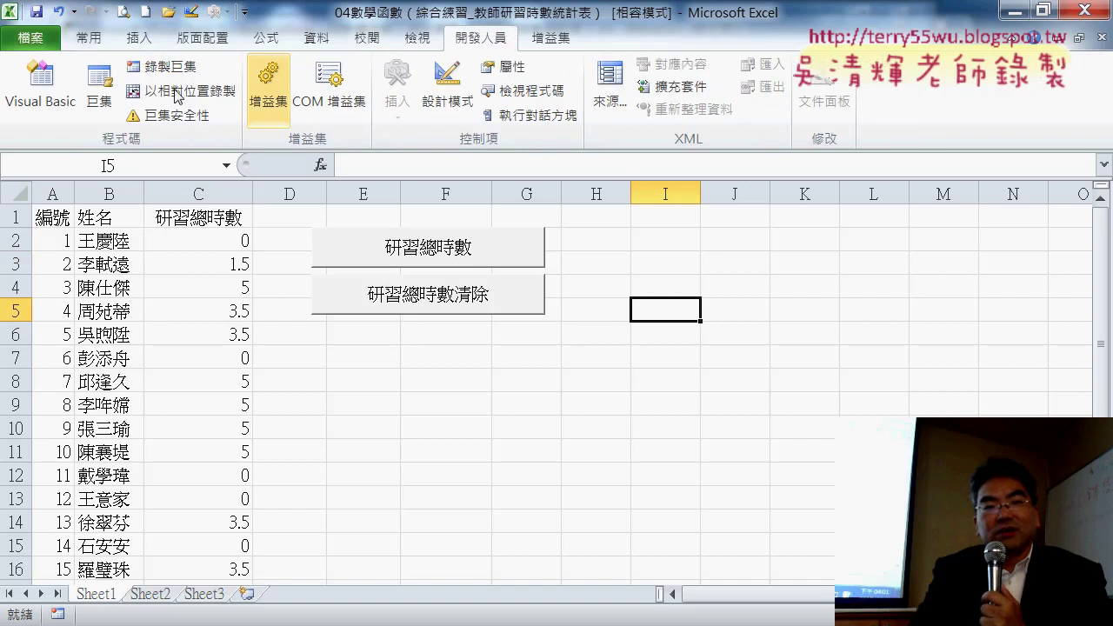
Add an ActiveSheet.Unprotect line with the sheet password at the start of 研習總時數
left_click(35, 87)
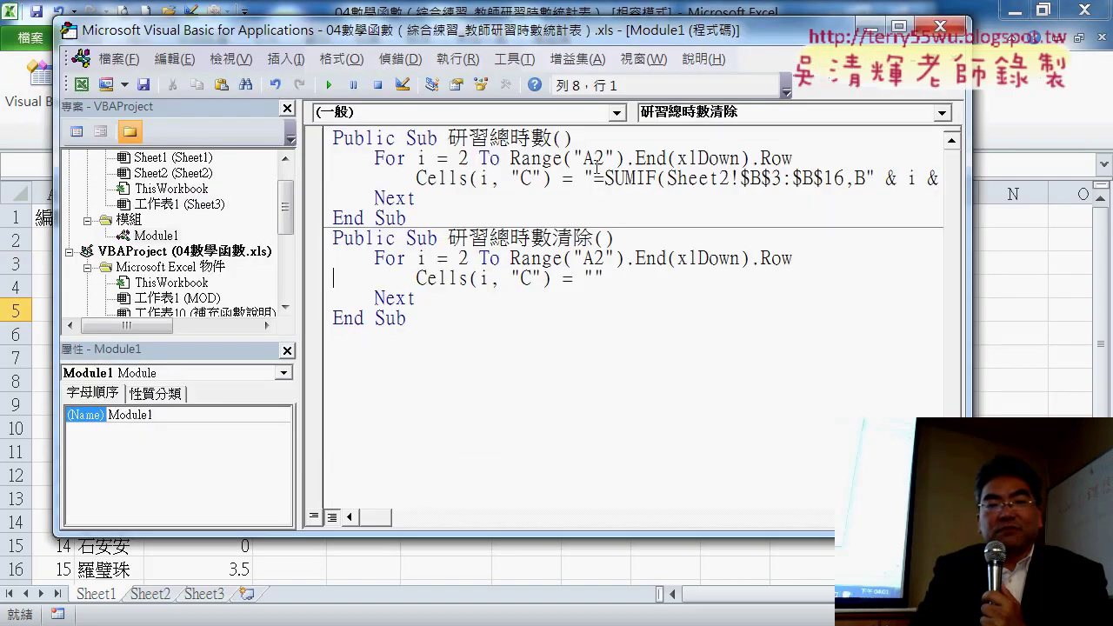
left_click(596, 141)
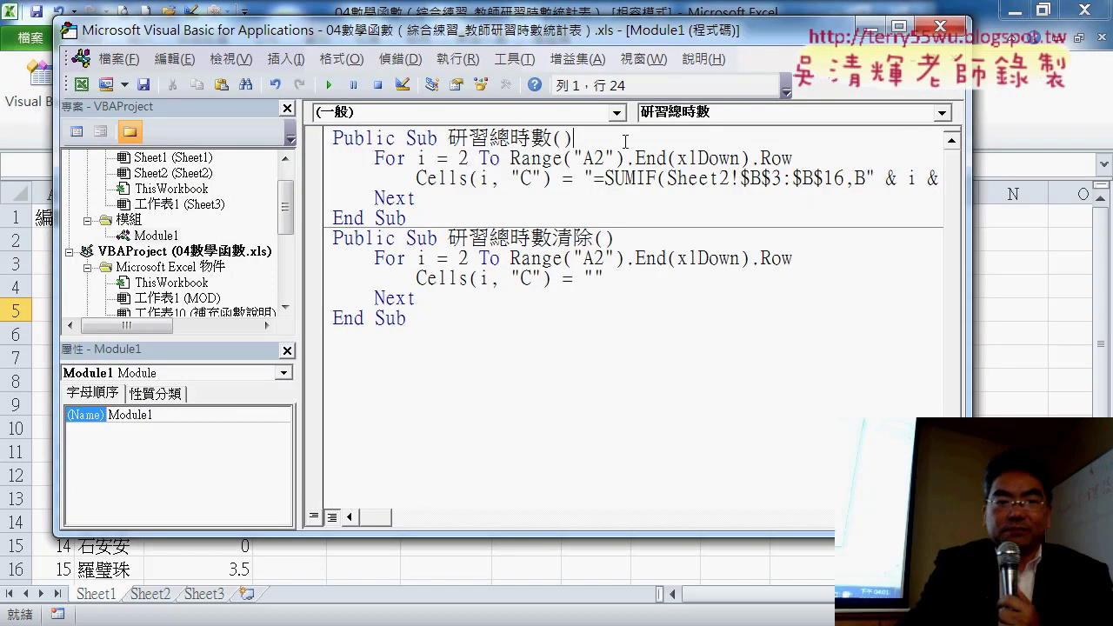
key("Return")
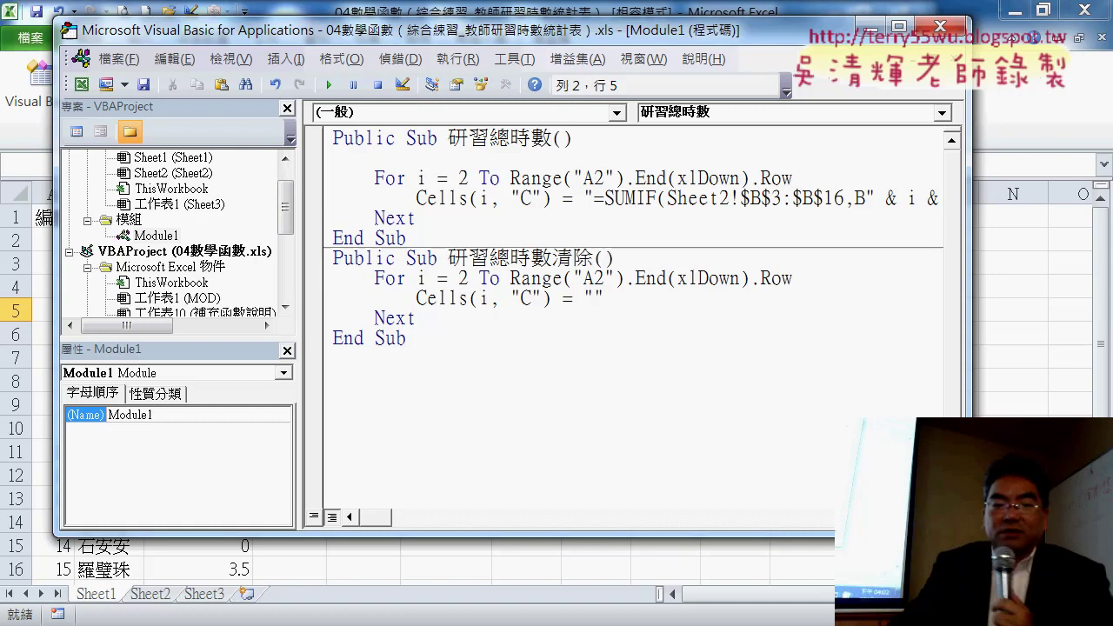
type("ac")
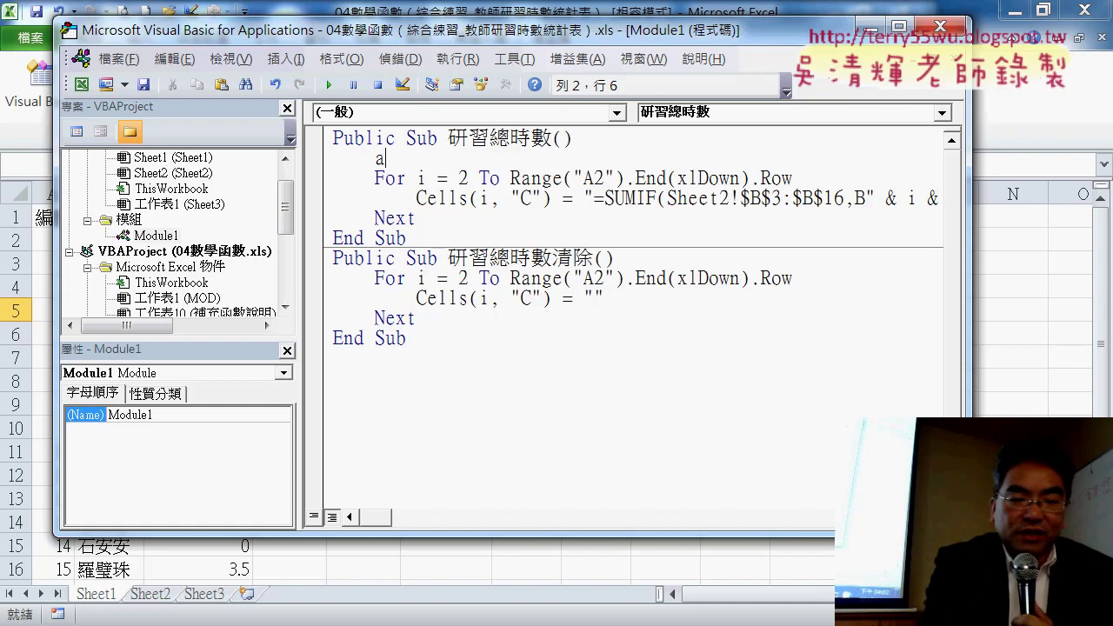
type("ti")
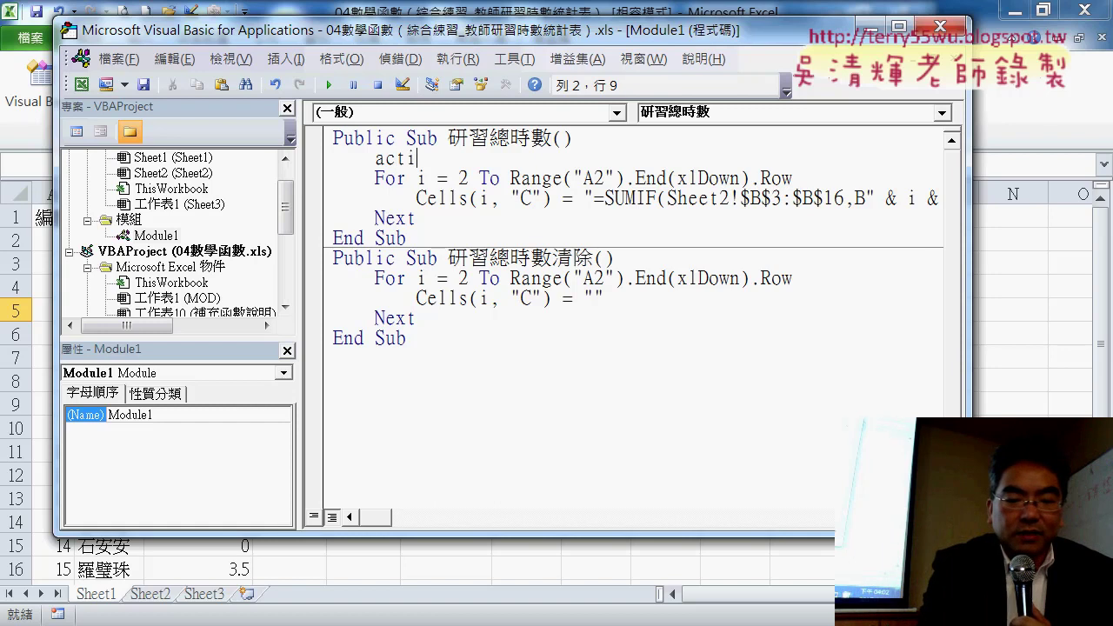
type("ve")
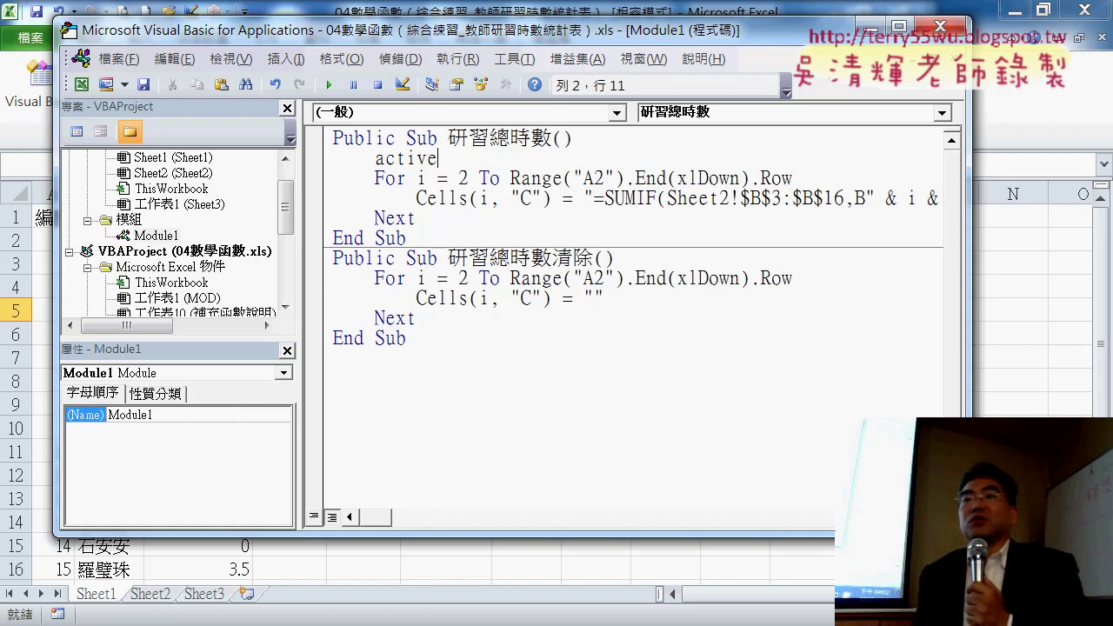
type("s")
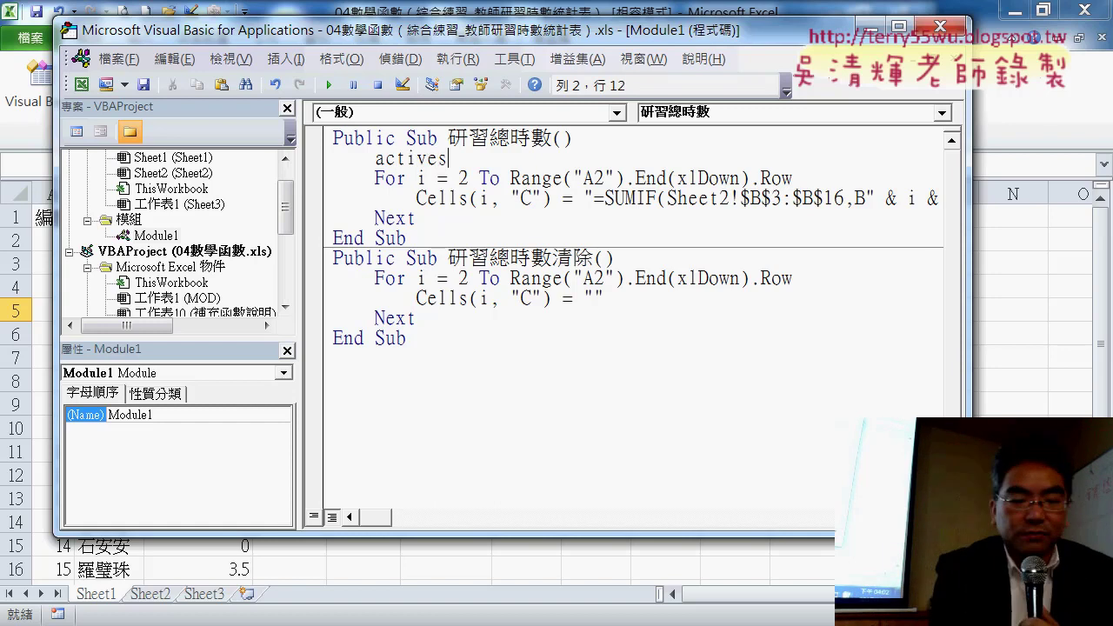
type("heet")
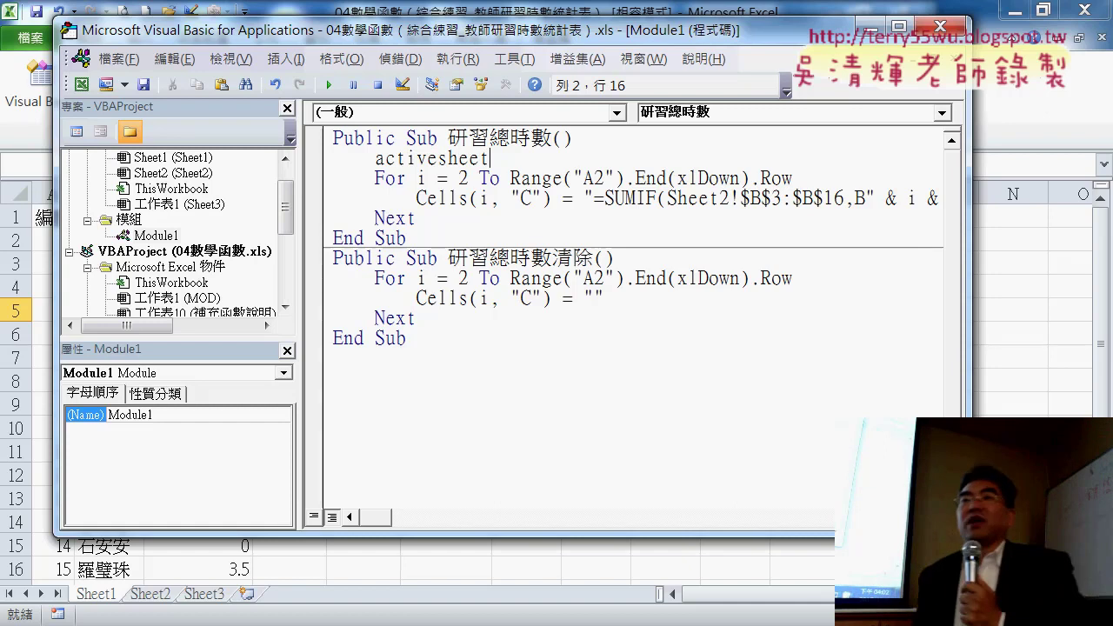
type(".u")
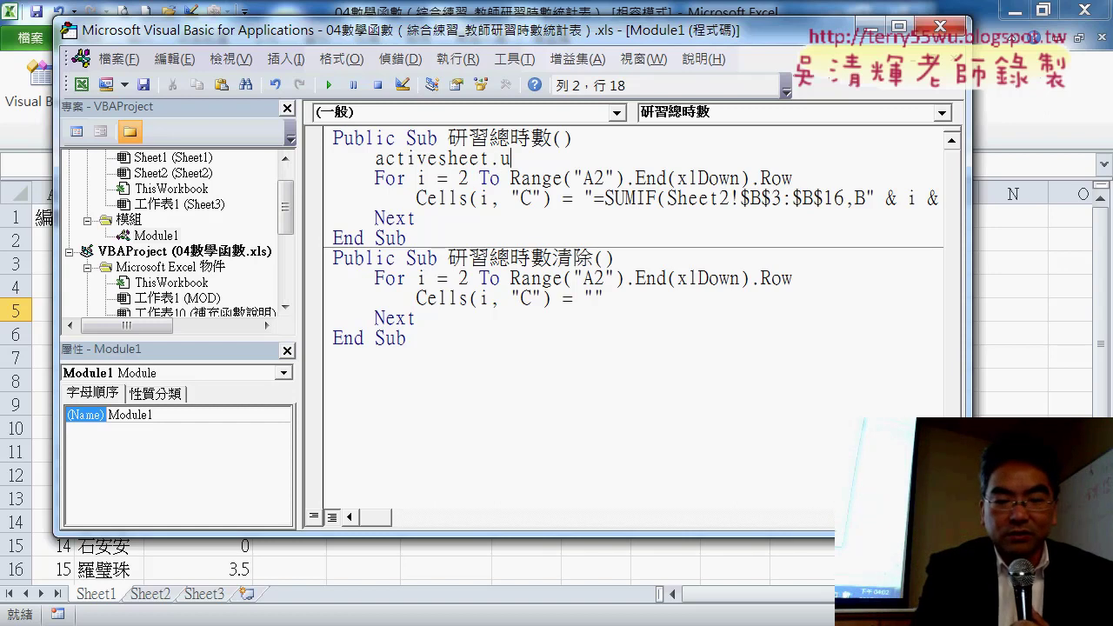
type("n")
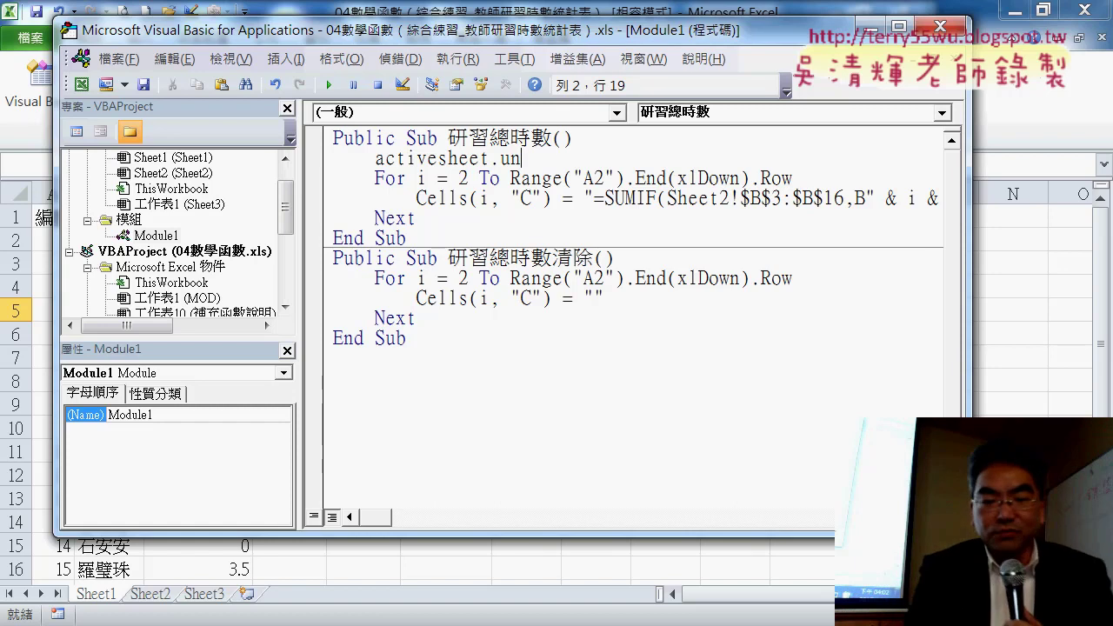
type("protect (")
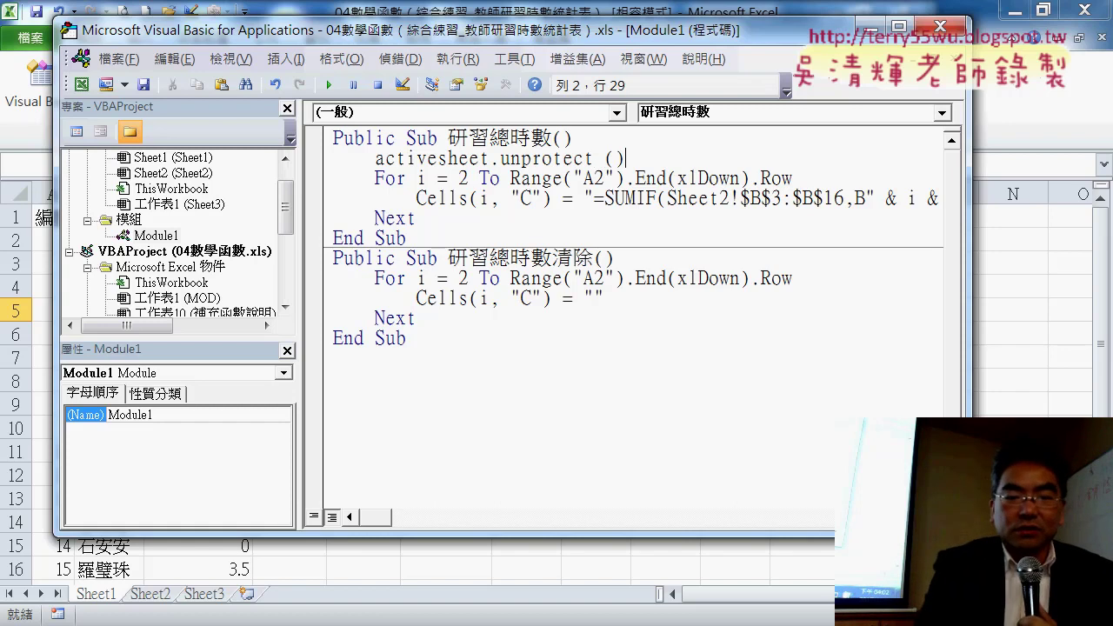
key("Left")
type("\"\"")
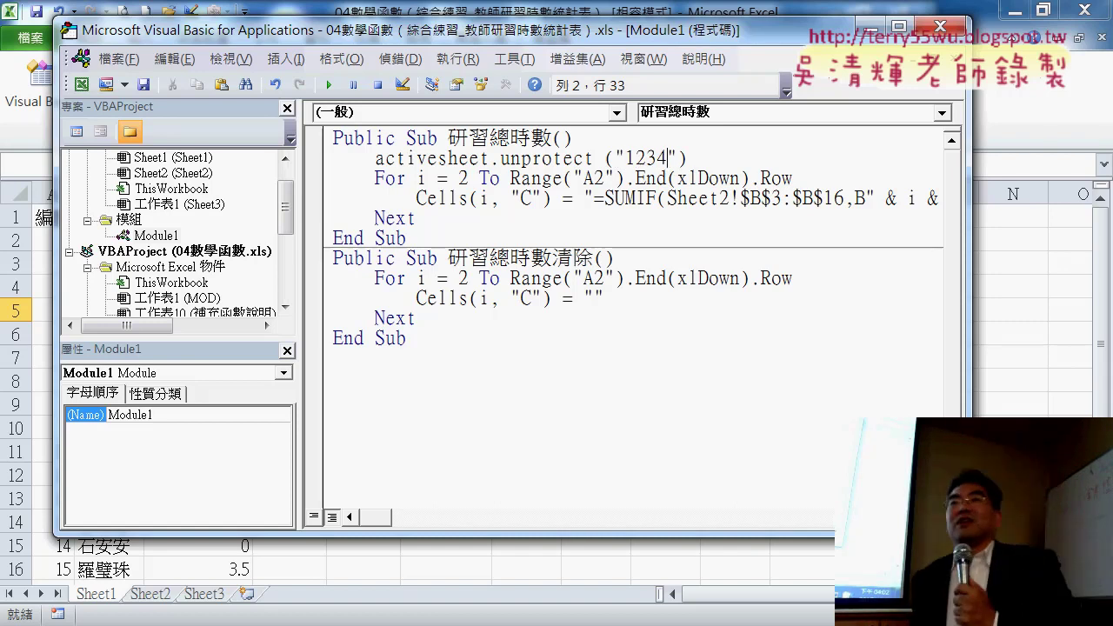
left_click(485, 408)
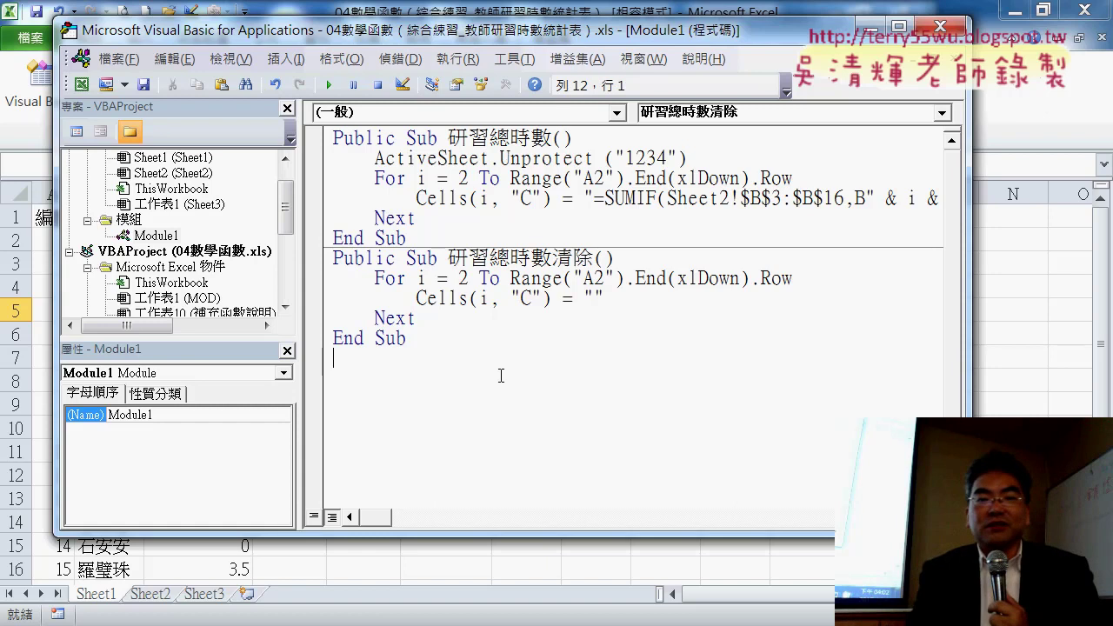
Copy that line after the loop's Next and change it to ActiveSheet.Protect
left_click_drag(376, 159, 679, 157)
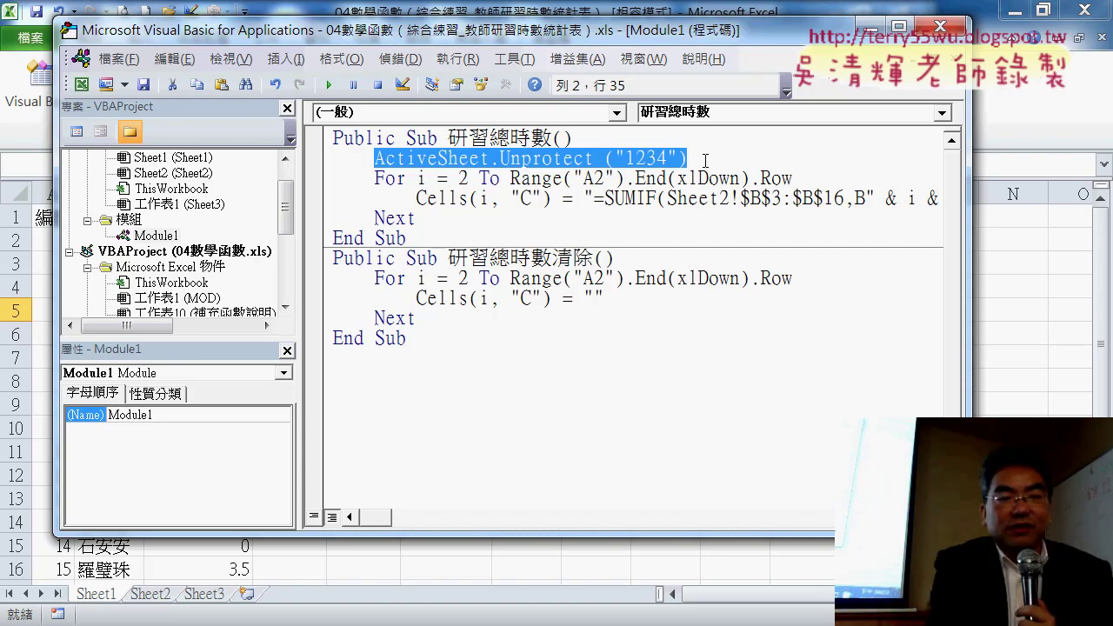
left_click(442, 222)
key("Return")
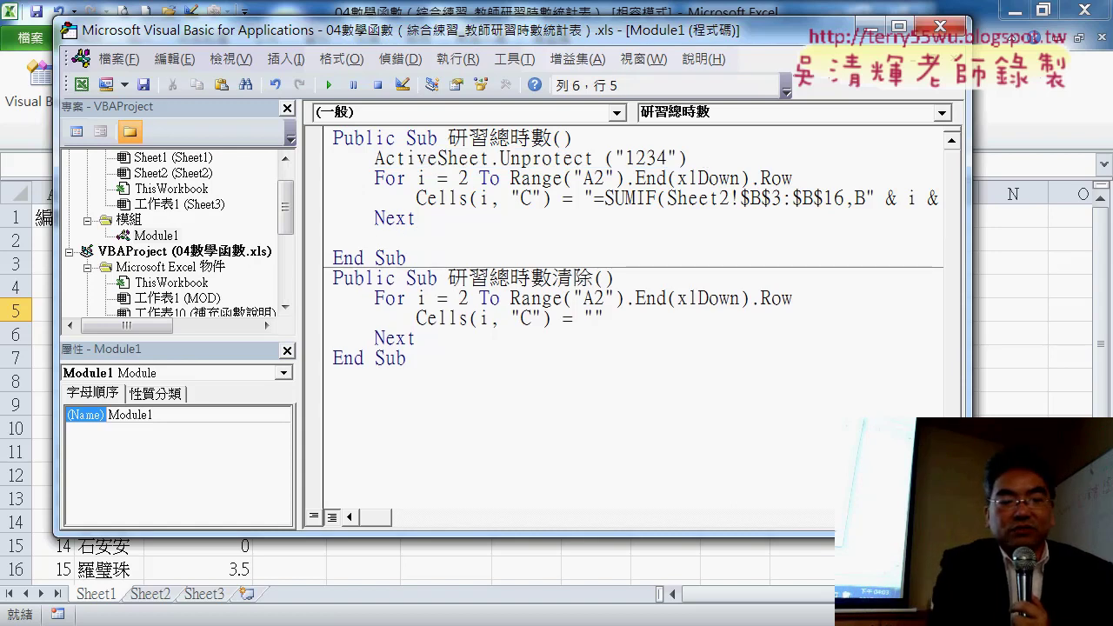
key("ctrl+v")
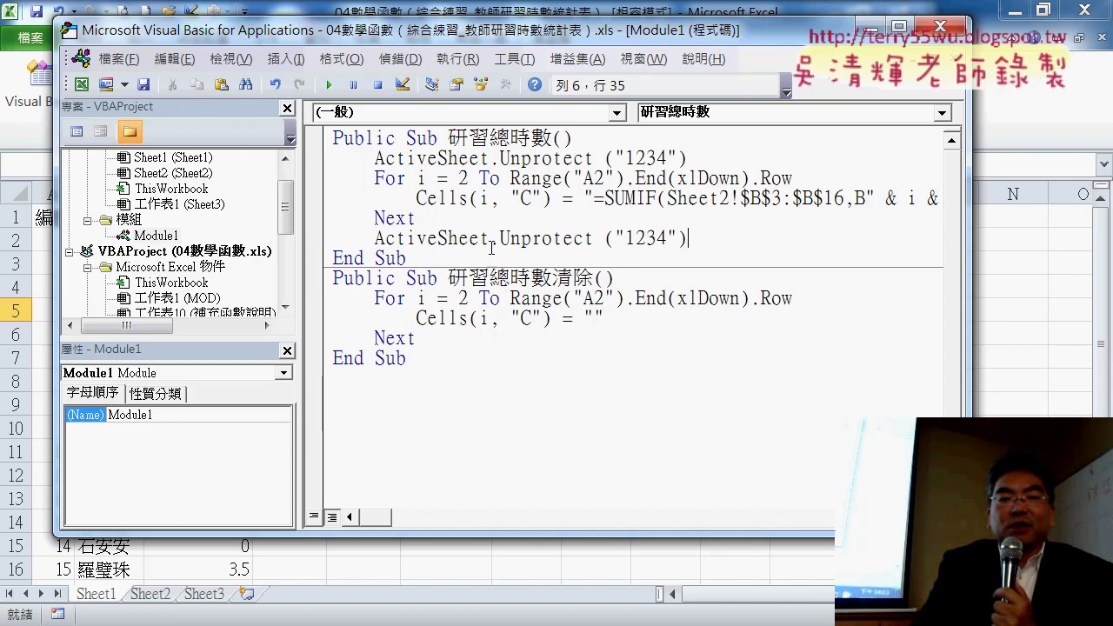
left_click_drag(497, 238, 514, 233)
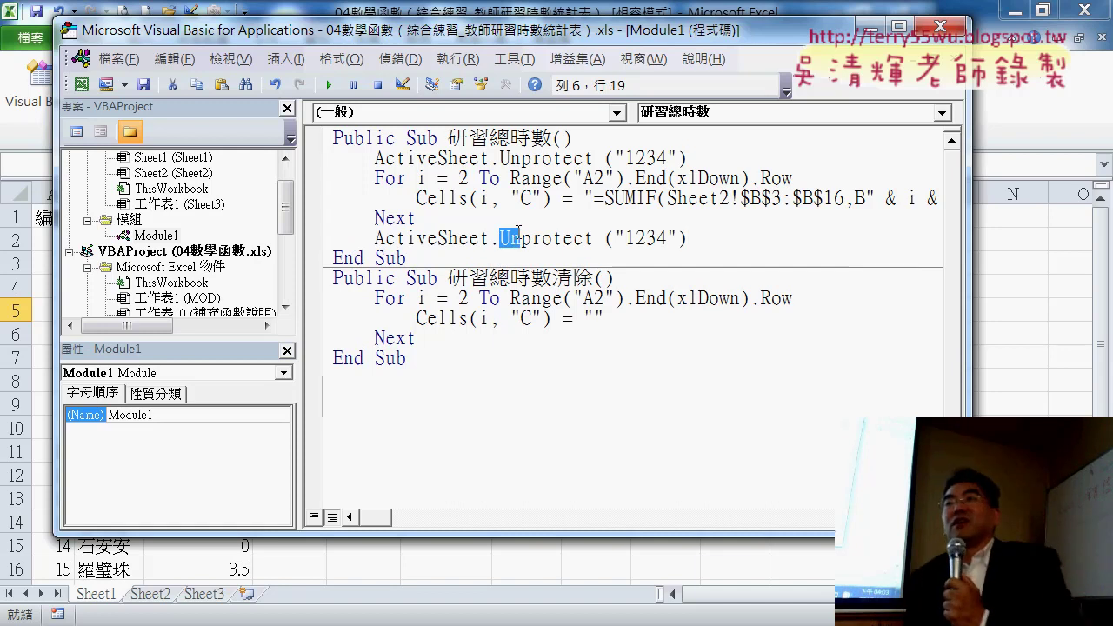
key("Delete")
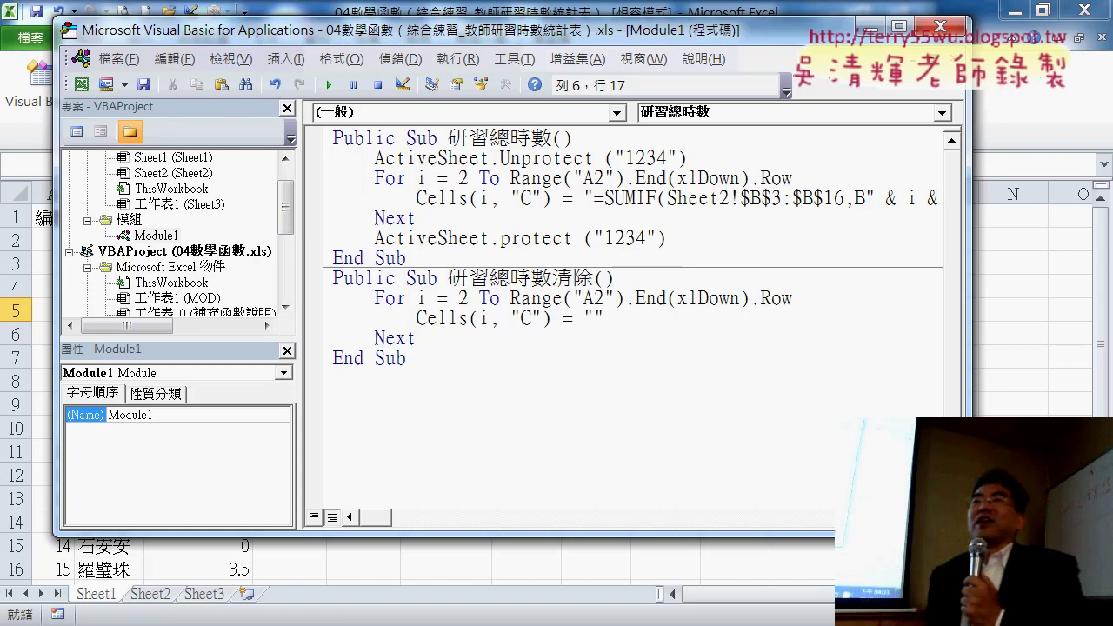
Paste the ActiveSheet.Unprotect line at the start of the 研習總時數清除 macro
left_click(554, 496)
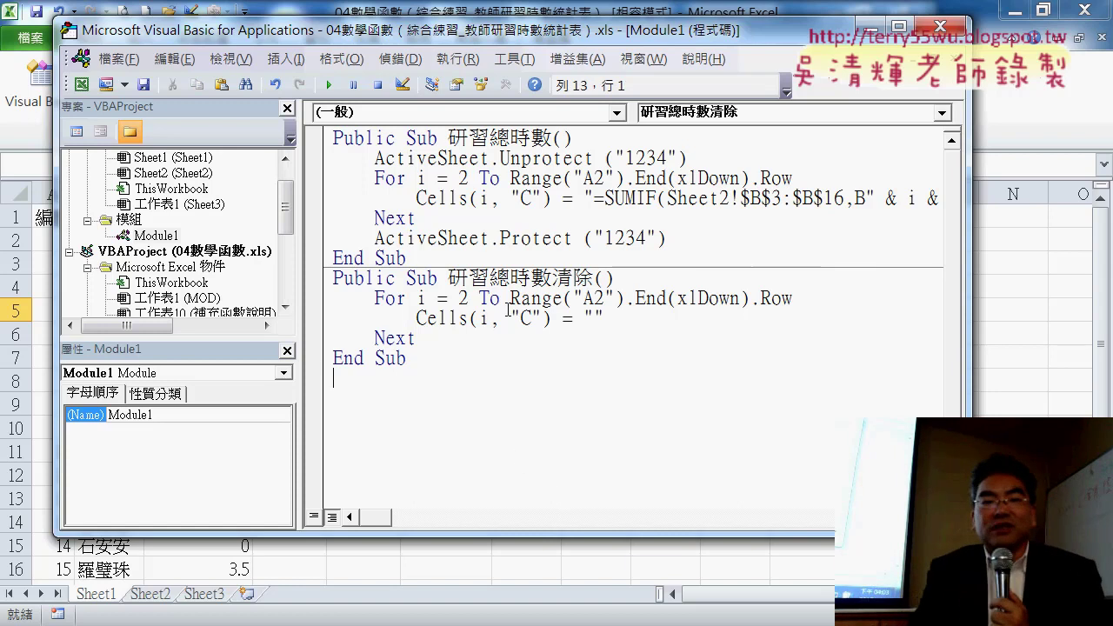
left_click(663, 275)
key("Return")
key("Tab")
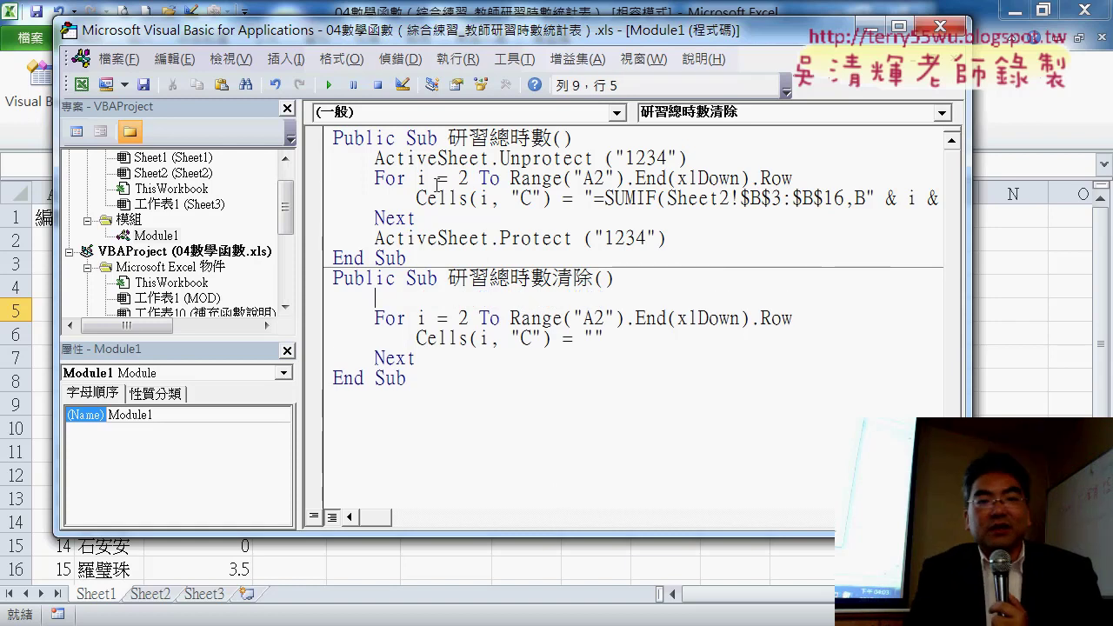
left_click_drag(372, 161, 677, 159)
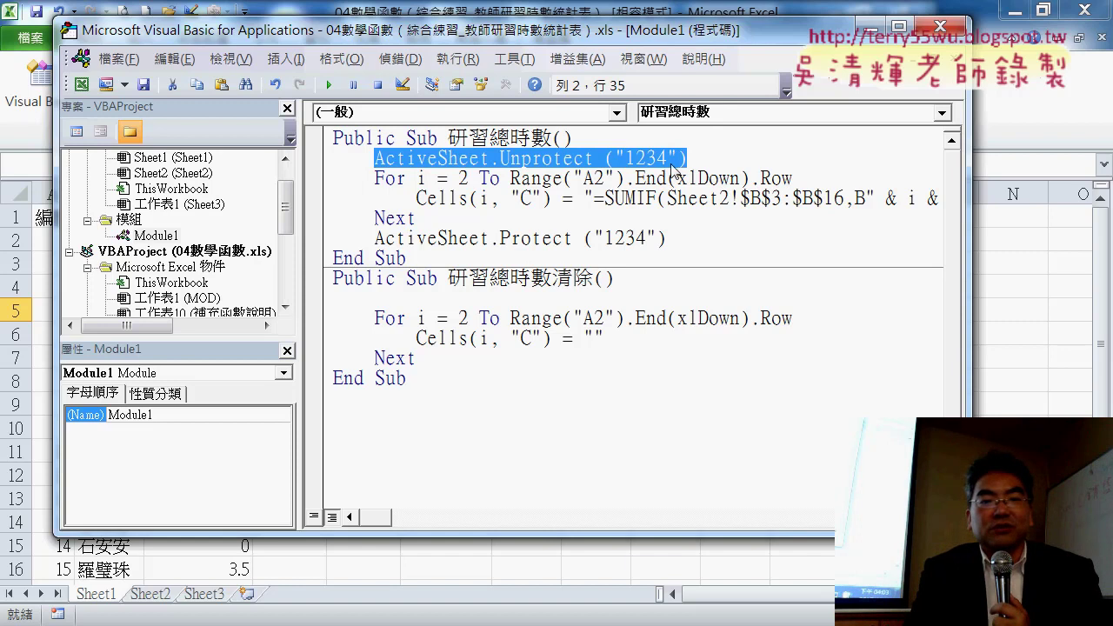
key("ctrl+c")
left_click(382, 300)
key("ctrl+v")
Copy the ActiveSheet.Protect line onto a new line after 研習總時數清除's Next
left_click(457, 358)
key("Return")
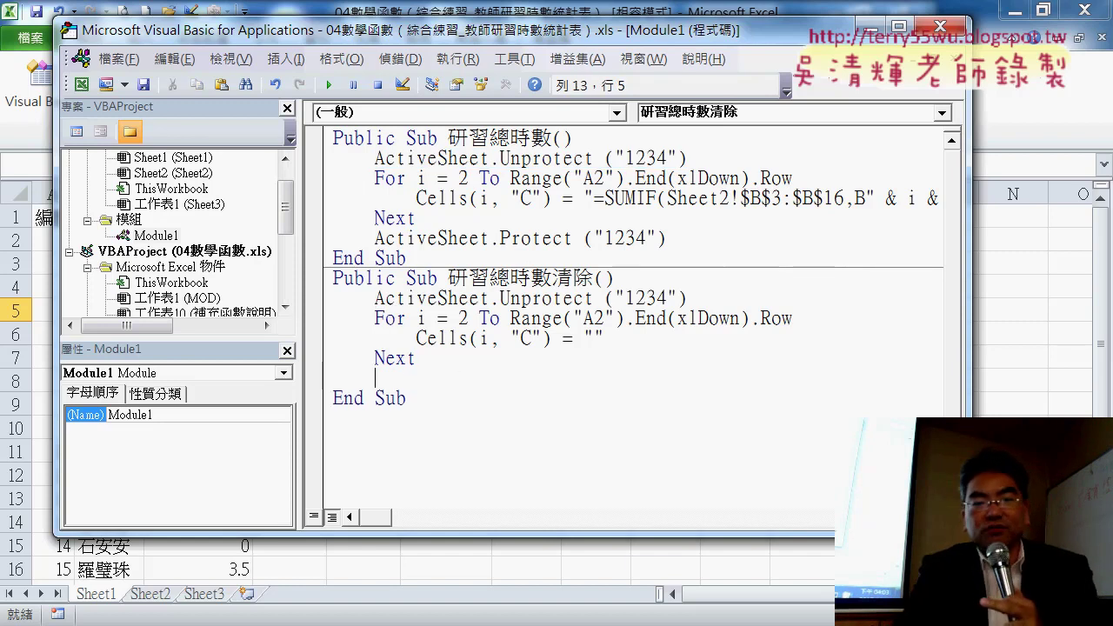
left_click_drag(668, 239, 374, 238)
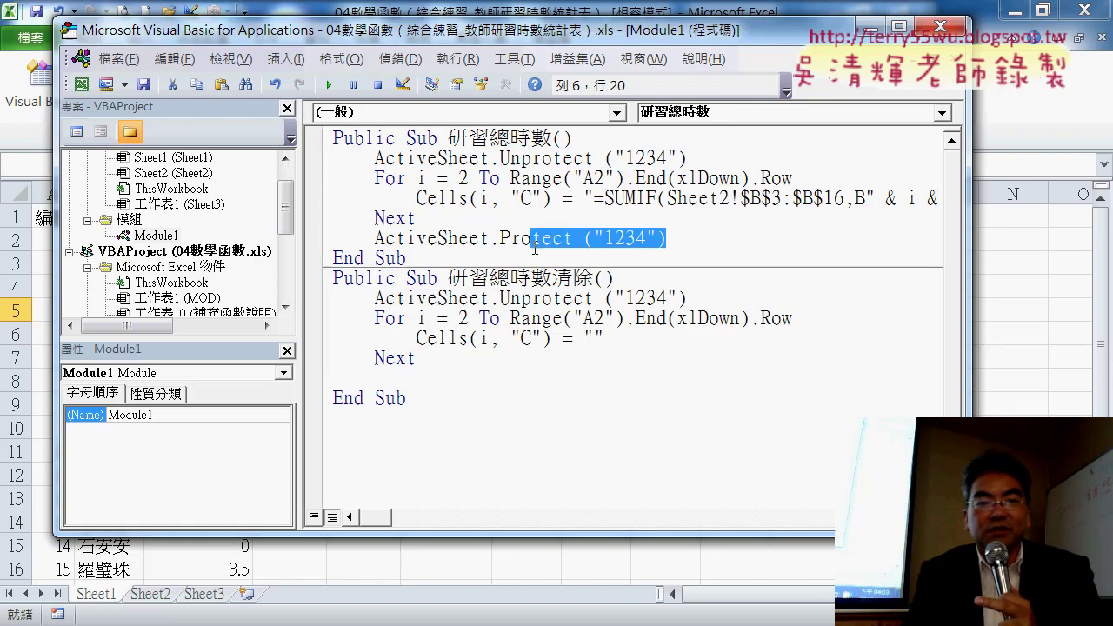
left_click(400, 381)
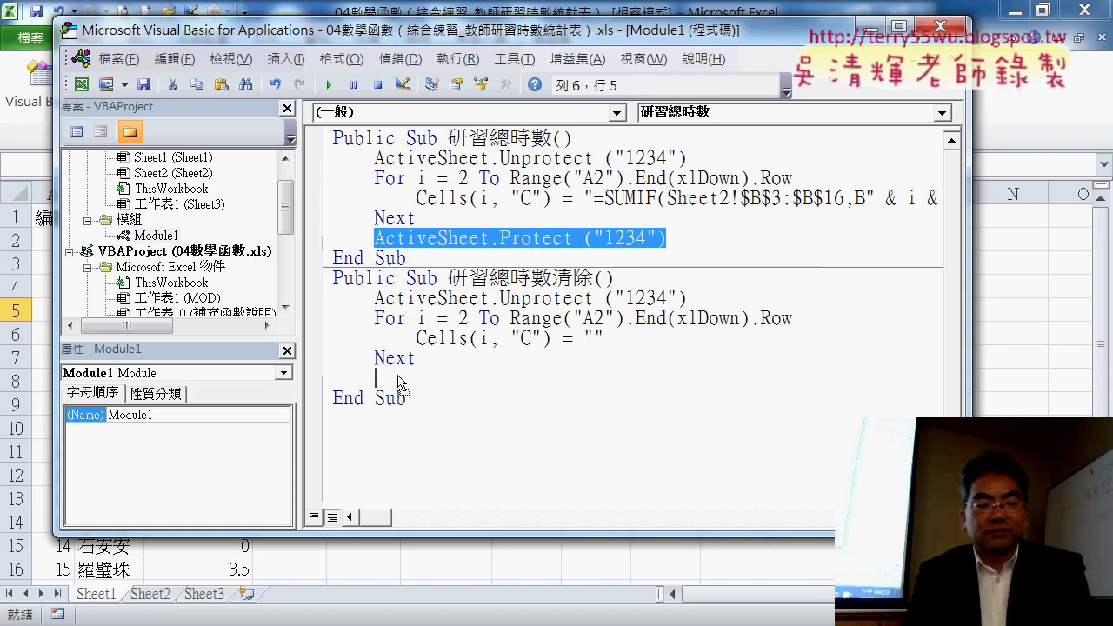
left_click_drag(398, 383, 379, 380)
left_click(870, 416)
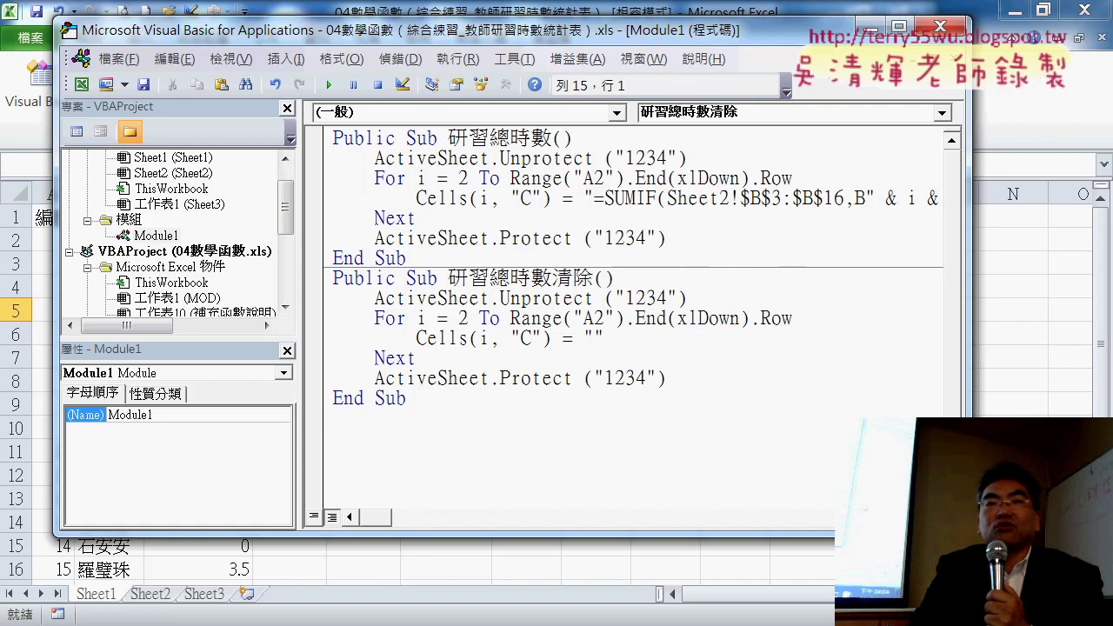
Run the 研習總時數清除 and 研習總時數 sheet buttons, then show the Review tab
left_click(1014, 428)
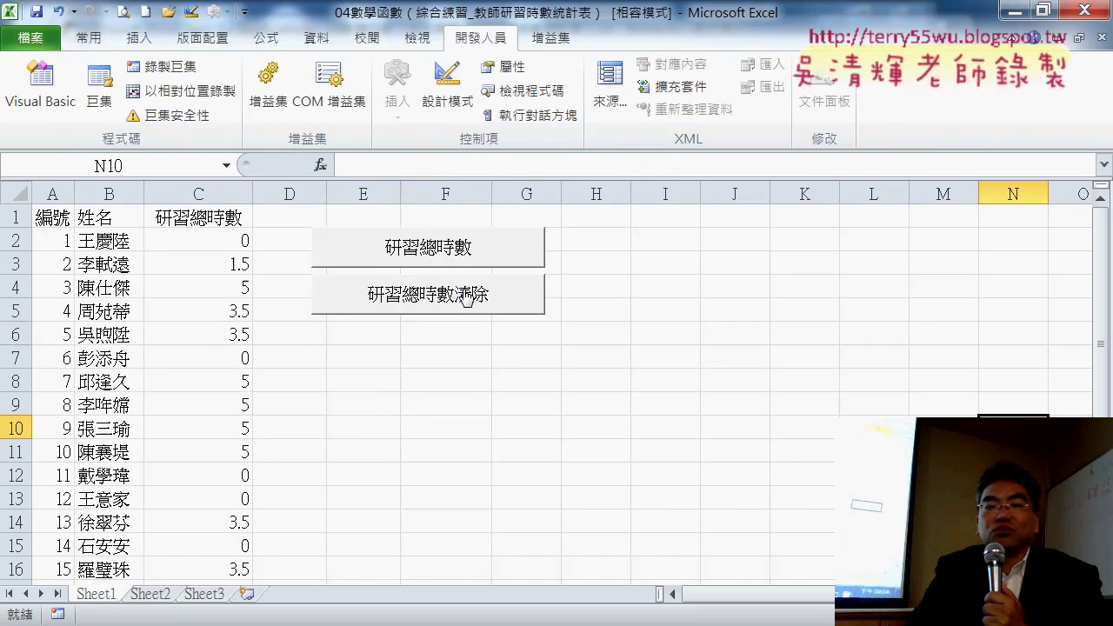
left_click(467, 298)
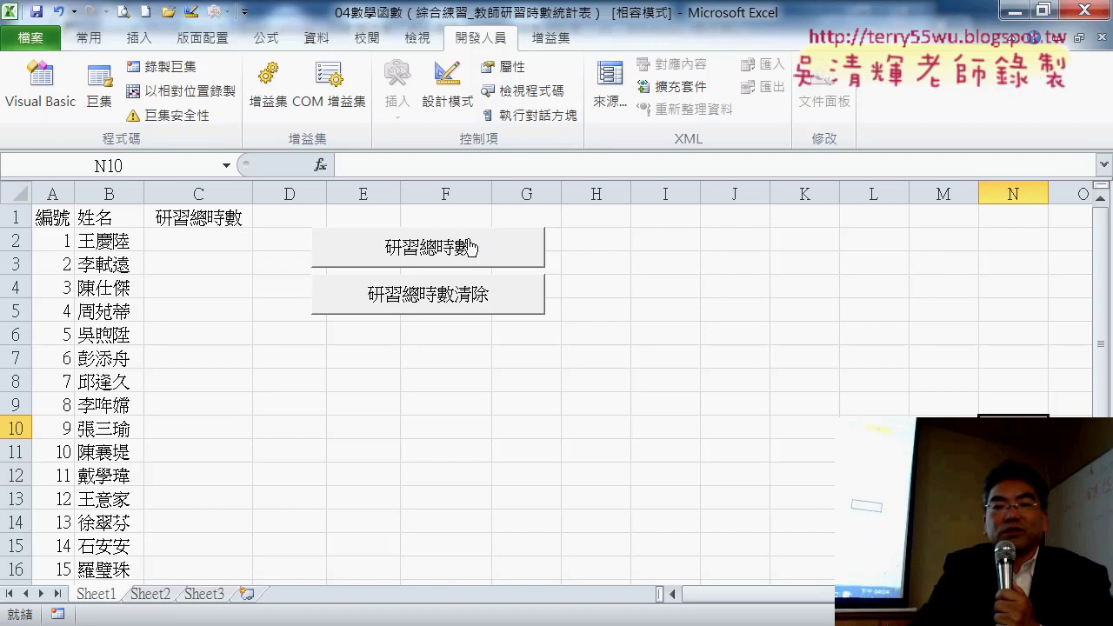
left_click(470, 248)
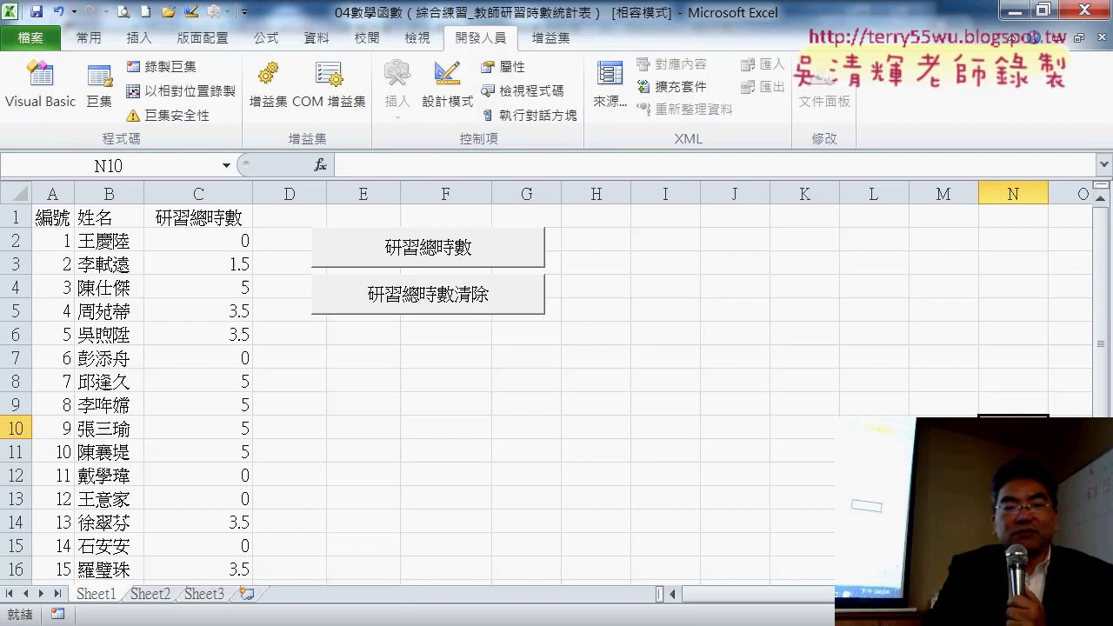
left_click(600, 496)
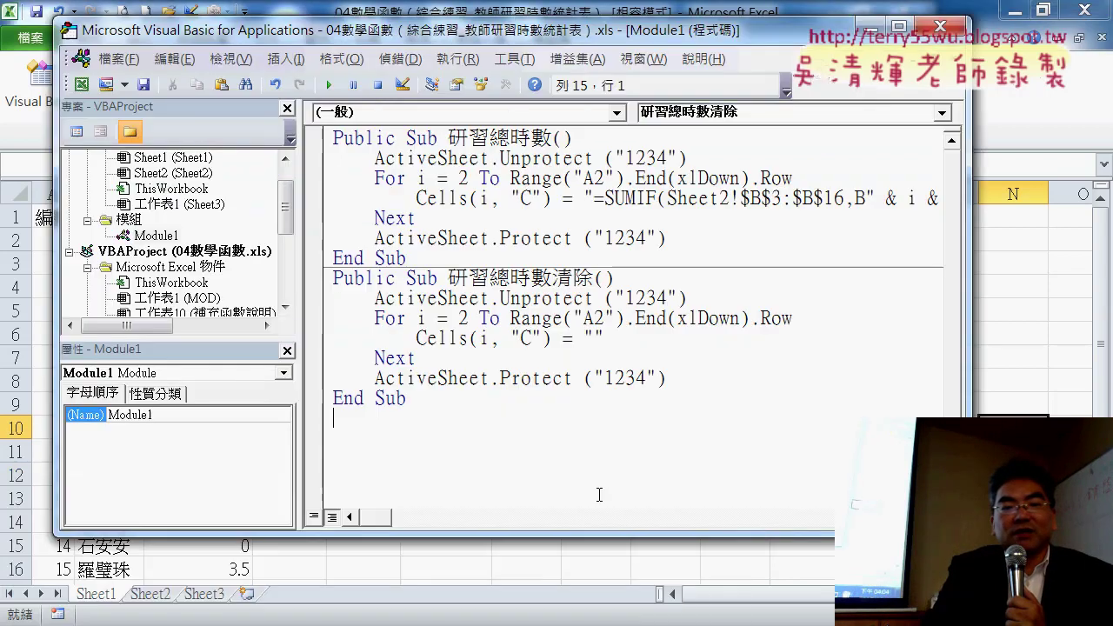
left_click_drag(522, 35, 618, 213)
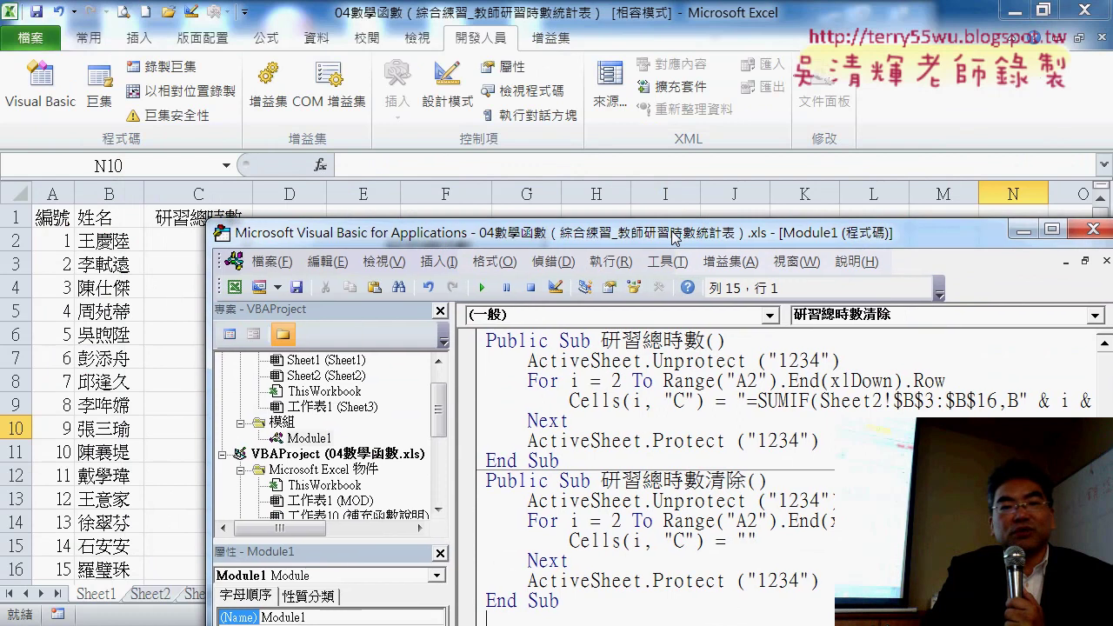
left_click(372, 40)
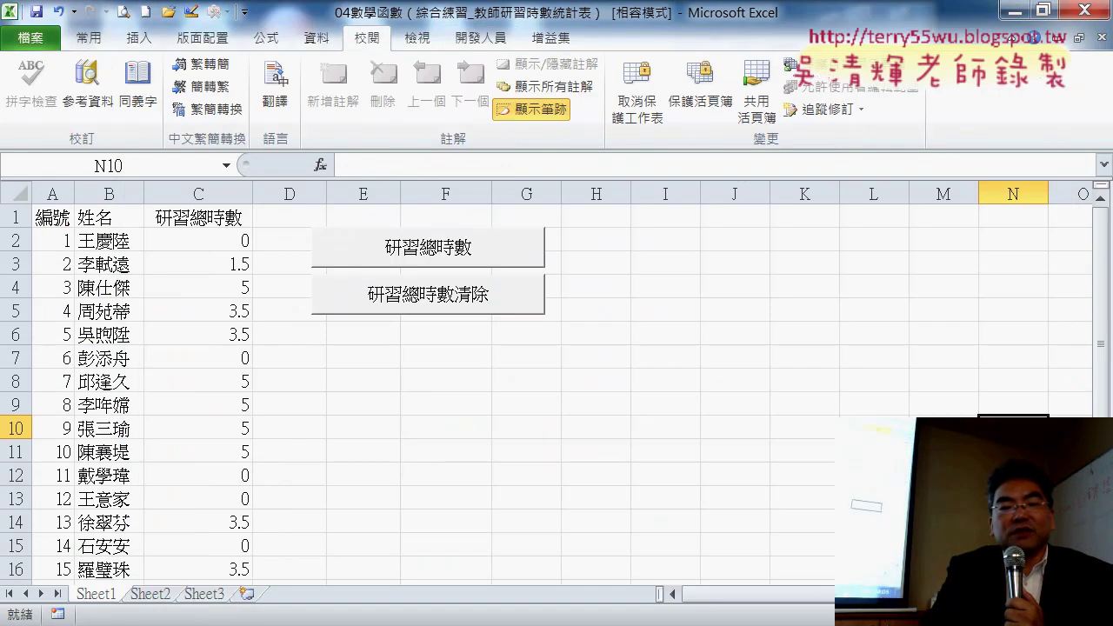
Rearrange the code window beside the sheet, check C2, and review the Module1 macro code
left_click(609, 496)
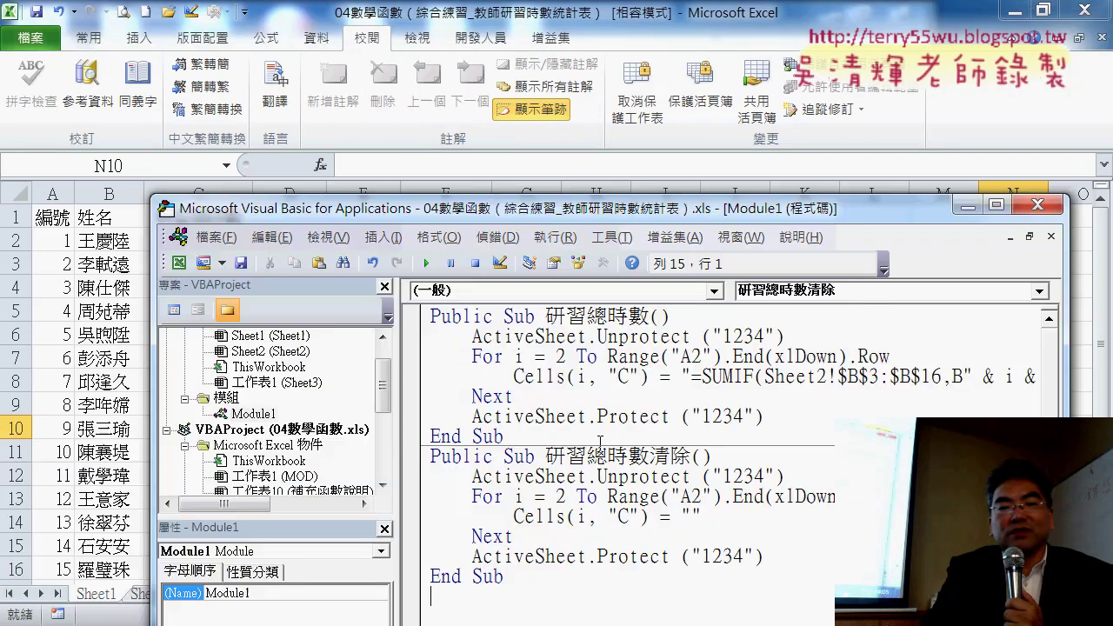
mouse_move(606, 207)
left_mouse_down()
mouse_move(674, 237)
mouse_move(572, 286)
left_mouse_up()
left_click(232, 238)
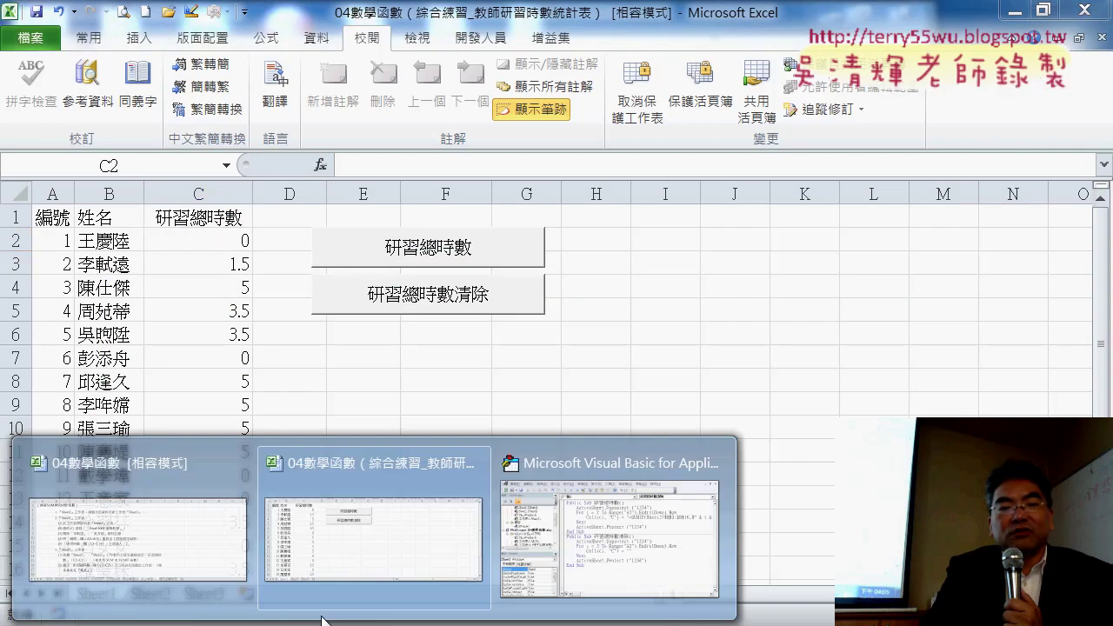
left_click(613, 531)
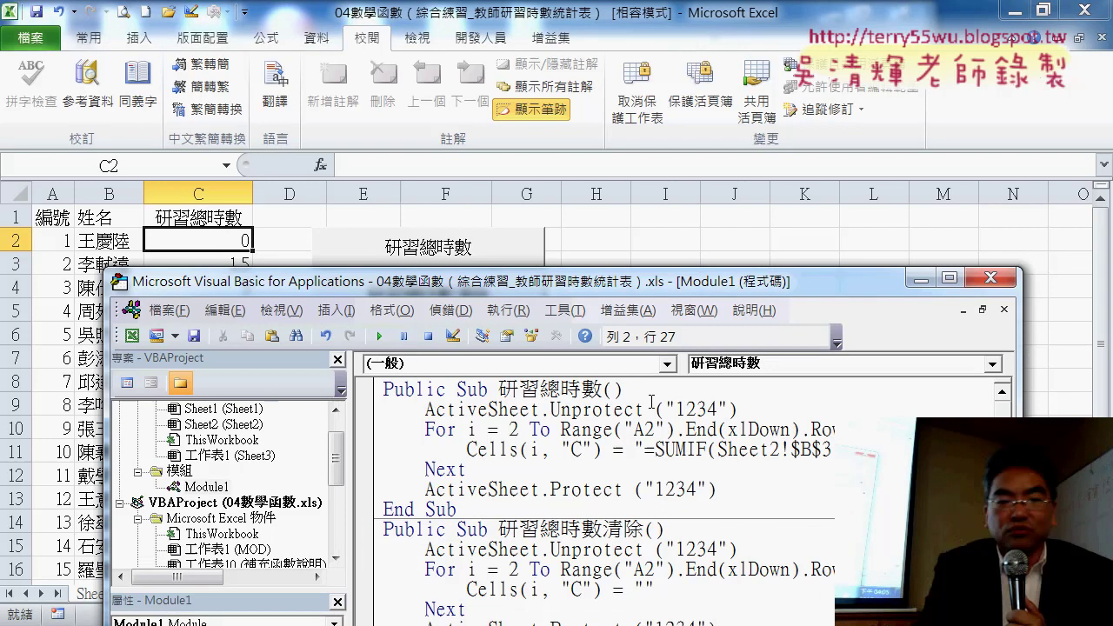
left_click(779, 545)
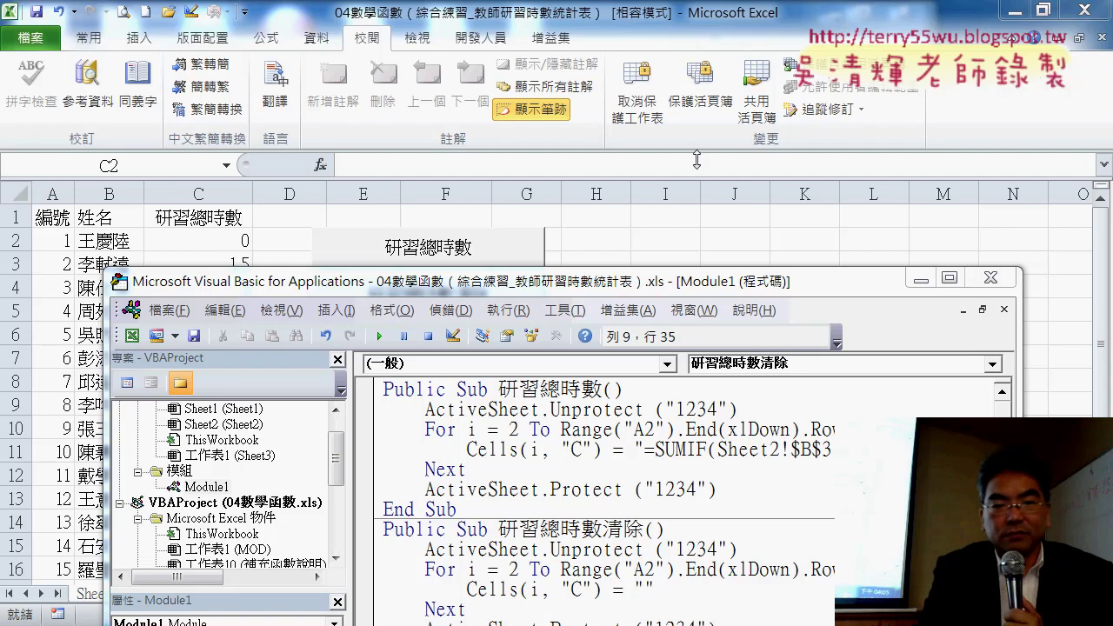
left_click_drag(666, 285, 677, 91)
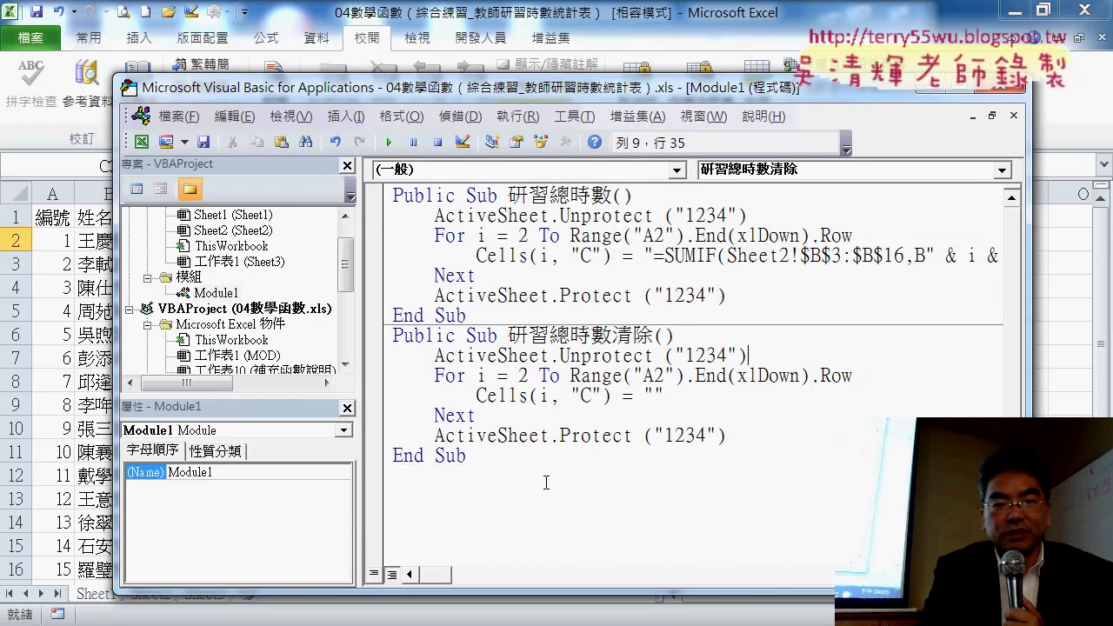
left_click(555, 479)
key("Down")
key("Down")
key("Down")
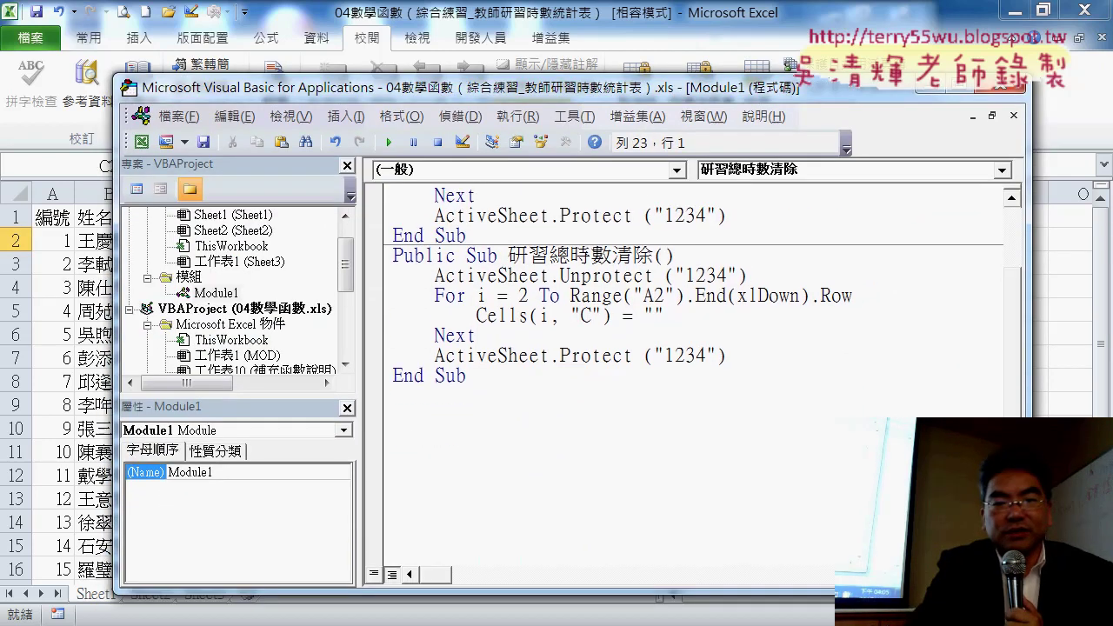
mouse_move(655, 89)
left_mouse_down()
mouse_move(751, 255)
mouse_move(727, 282)
left_mouse_up()
left_click(655, 468)
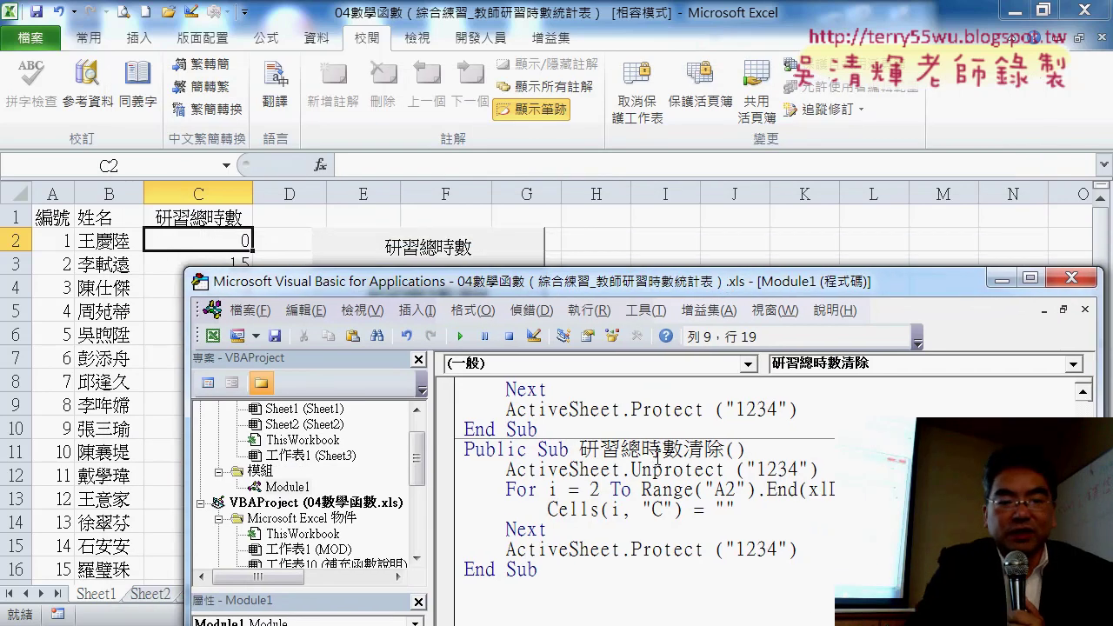
Step through 研習總時數清除 with F8, unprotecting the sheet and clearing C2
key("ctrl+F8")
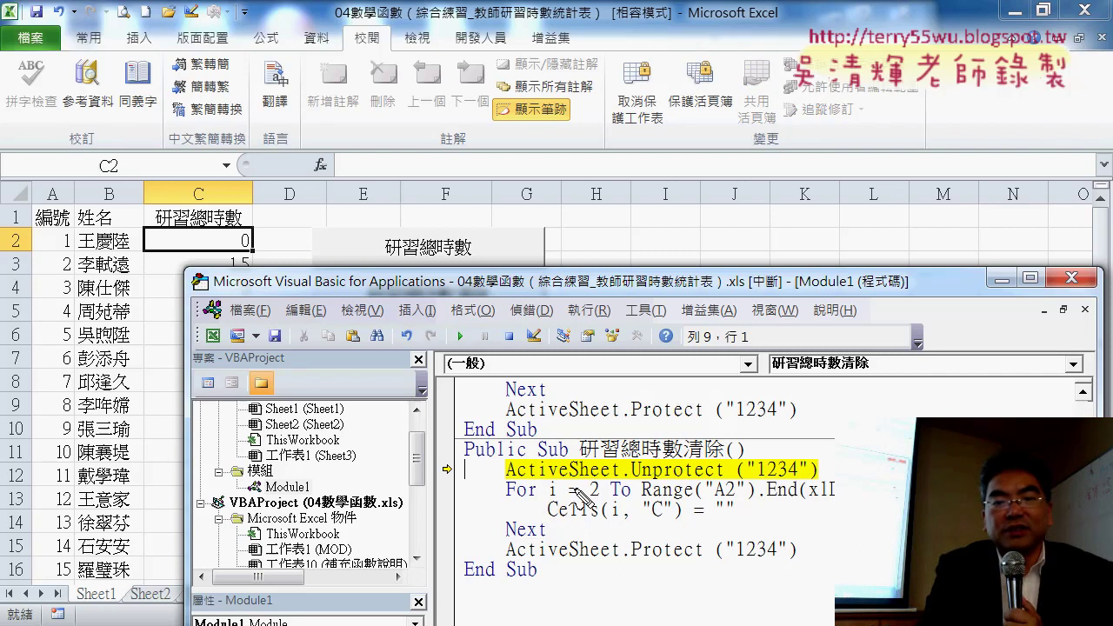
left_click_drag(544, 488, 817, 478)
left_click_drag(598, 148, 600, 137)
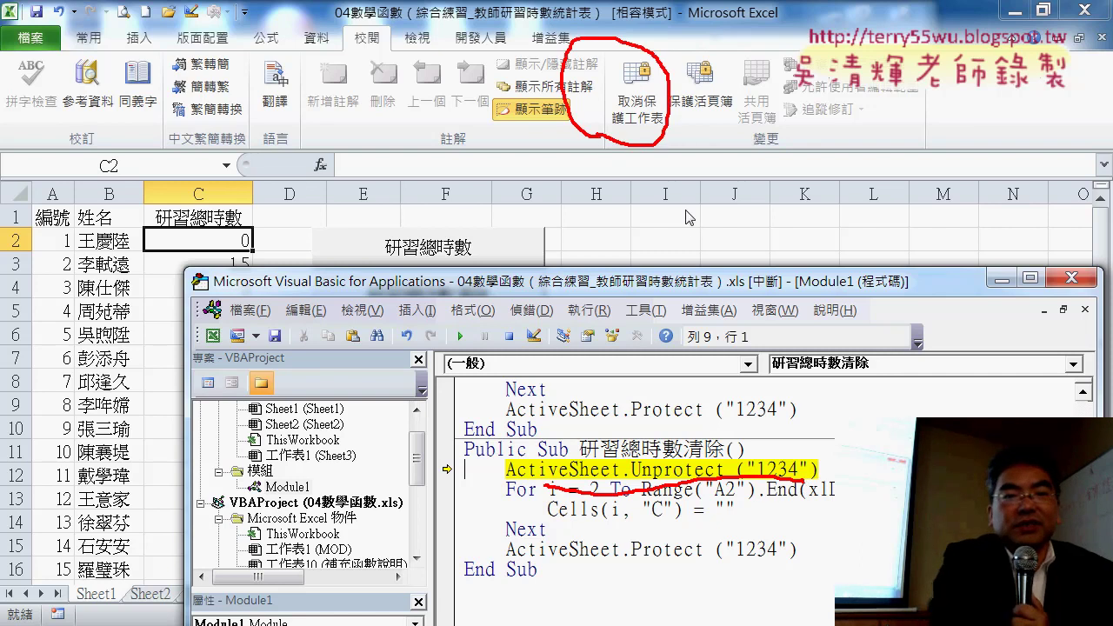
key("Escape")
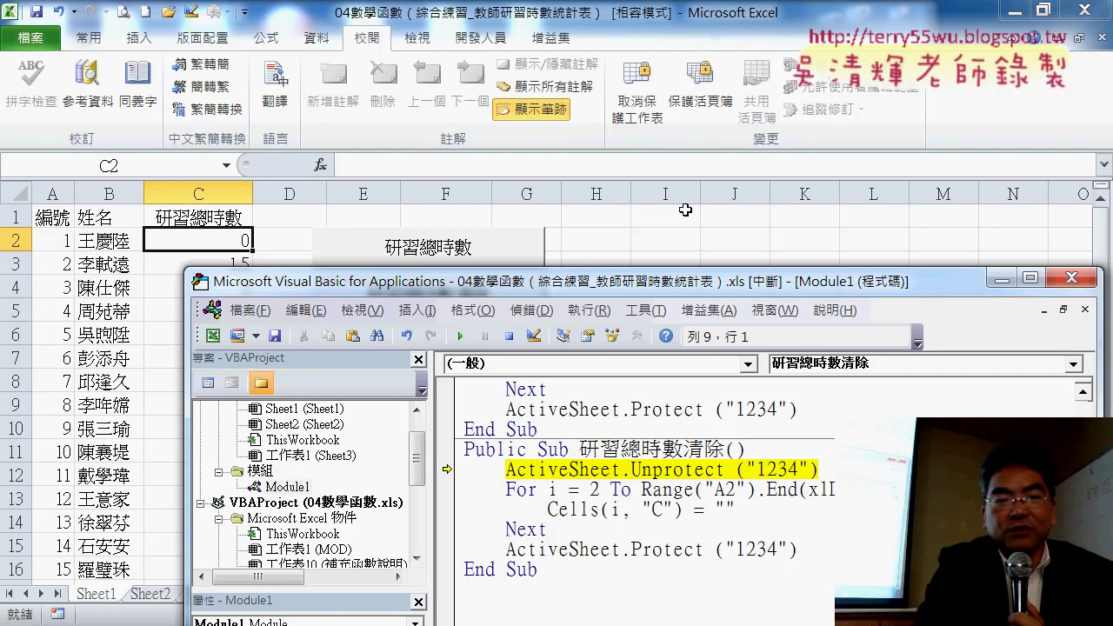
key("F8")
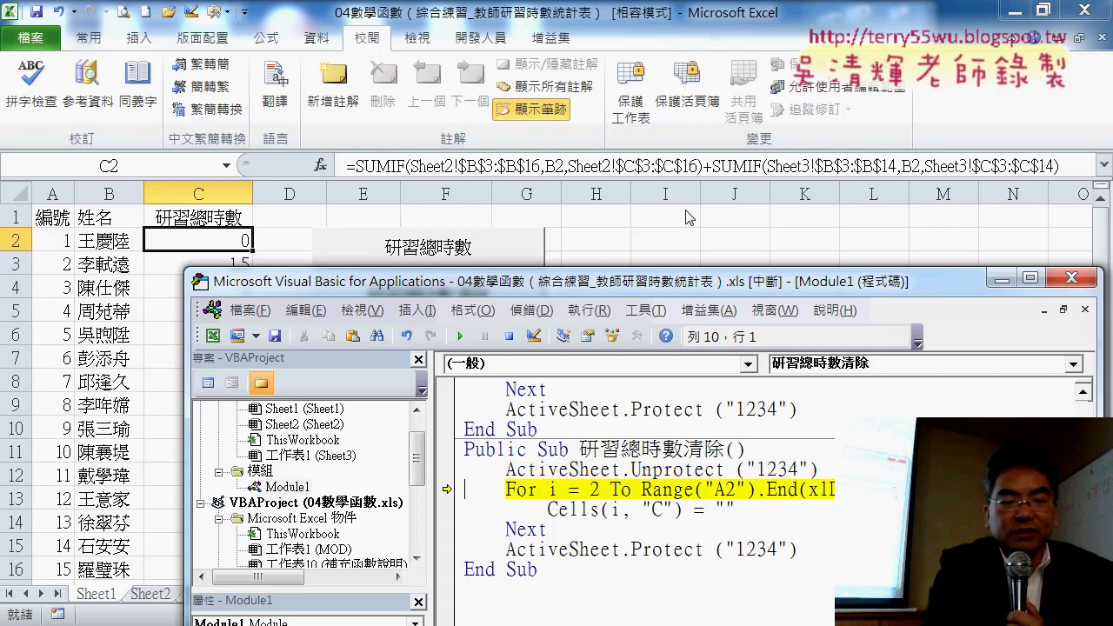
mouse_move(633, 148)
left_mouse_down()
mouse_move(592, 89)
mouse_move(665, 104)
mouse_move(642, 146)
left_mouse_up()
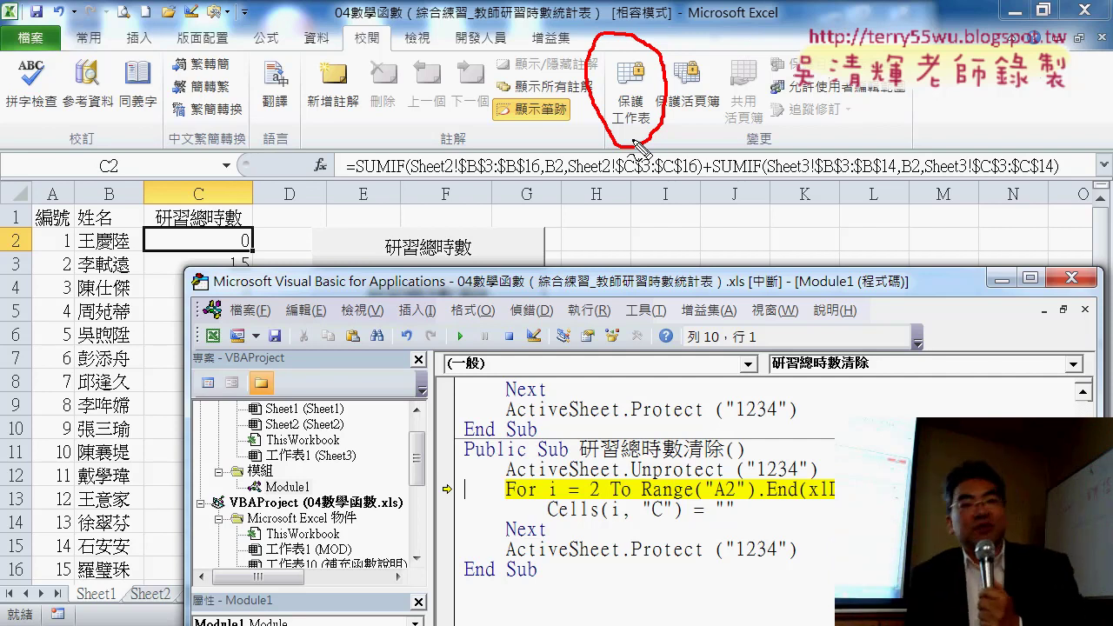
key("Escape")
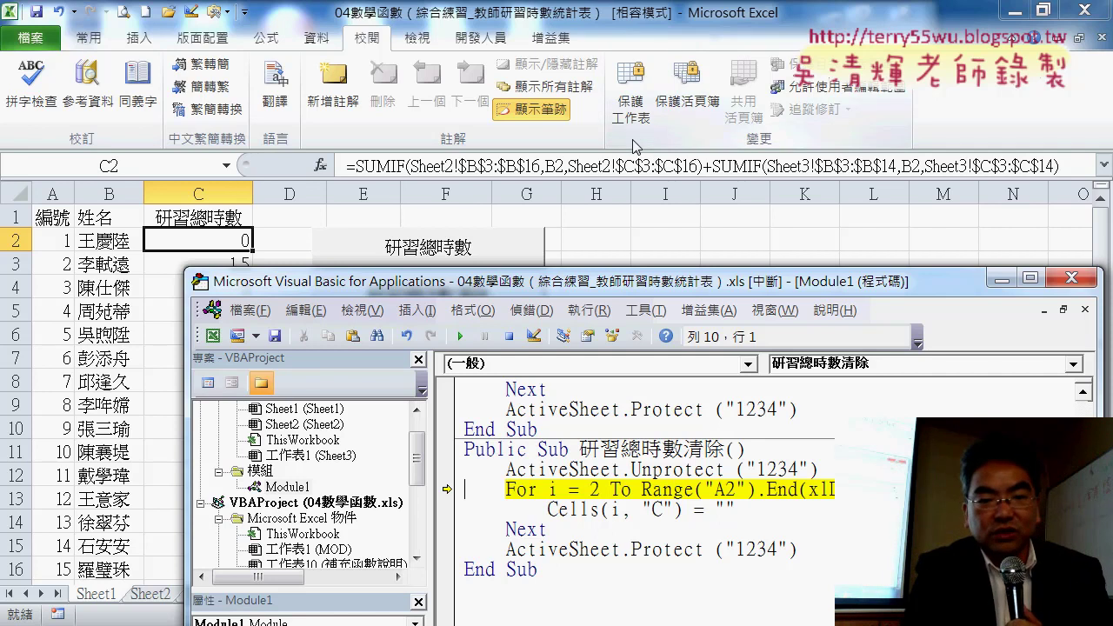
key("F8")
key("F8")
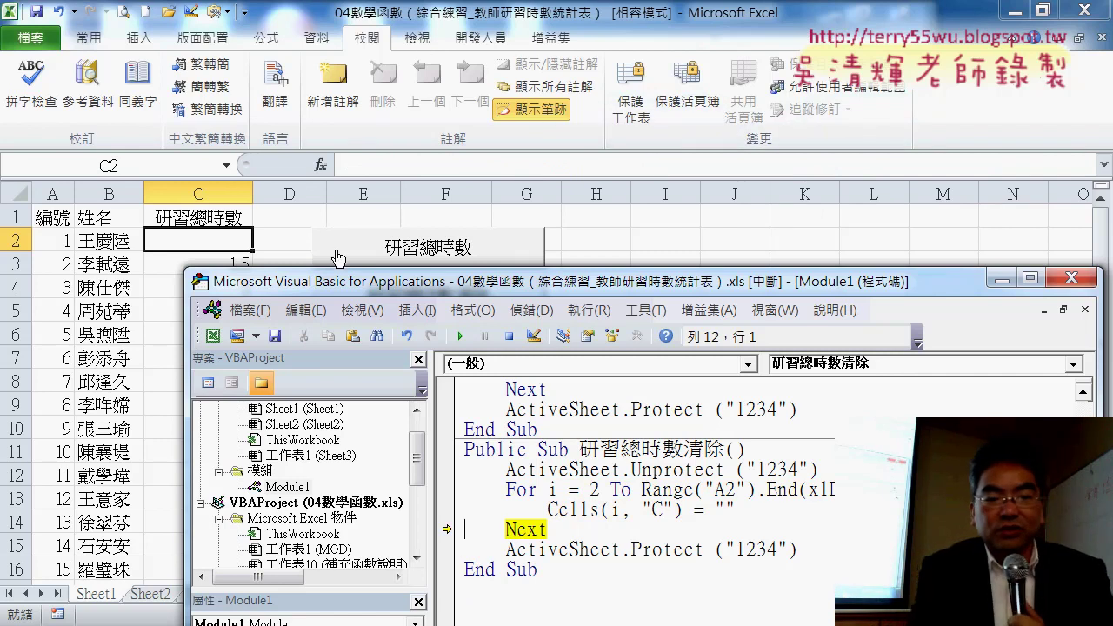
Break at ActiveSheet.Protect, run the macro to completion, then remove the breakpoint
left_click(446, 549)
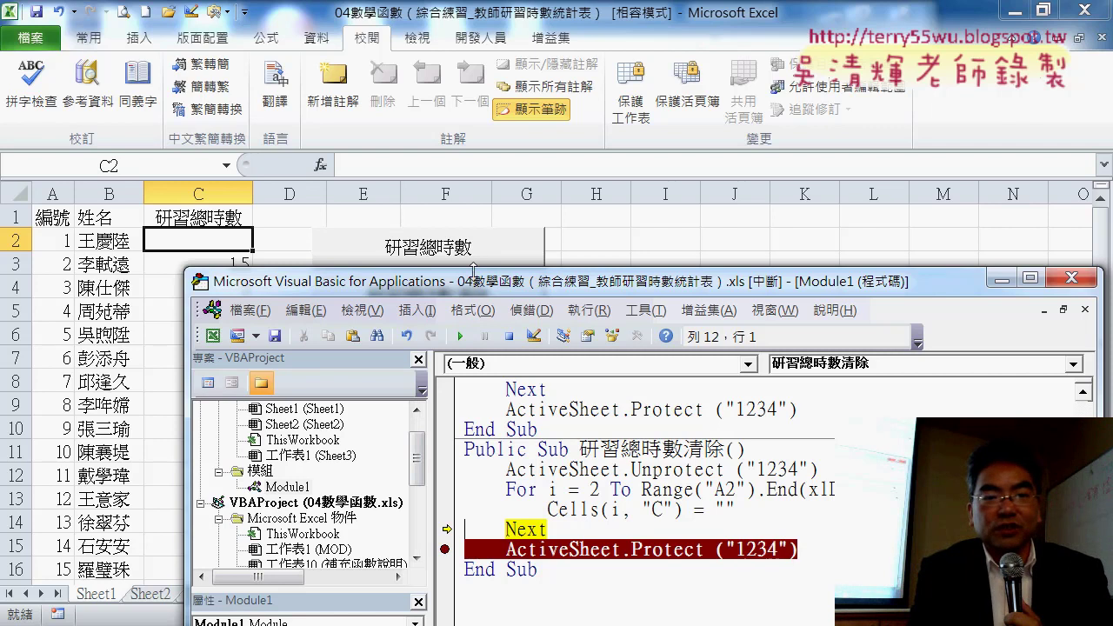
left_click(461, 336)
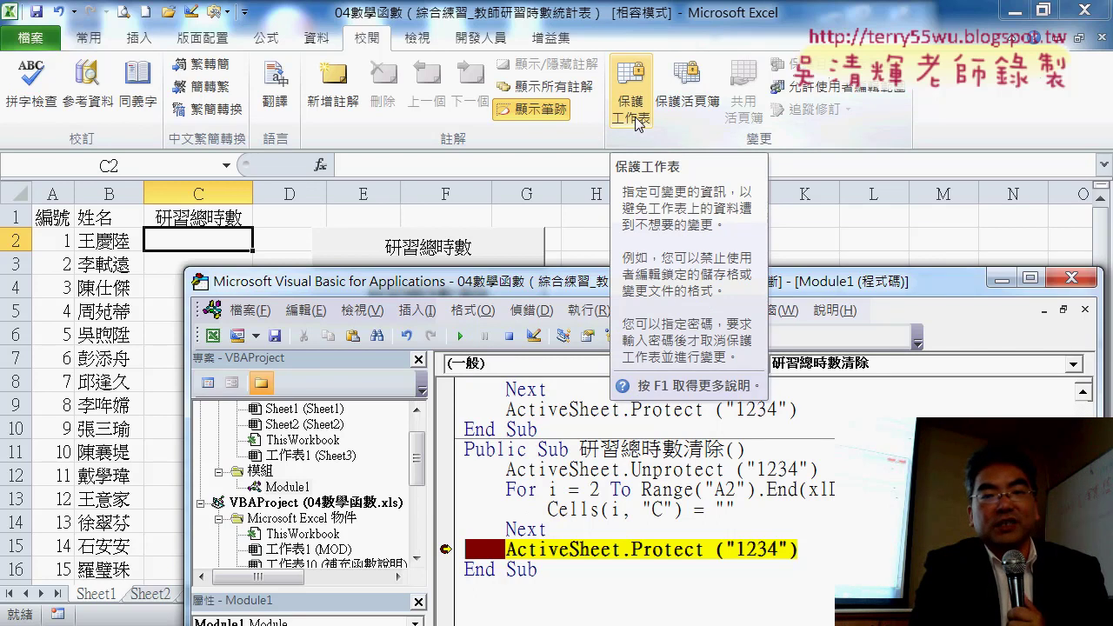
key("F8")
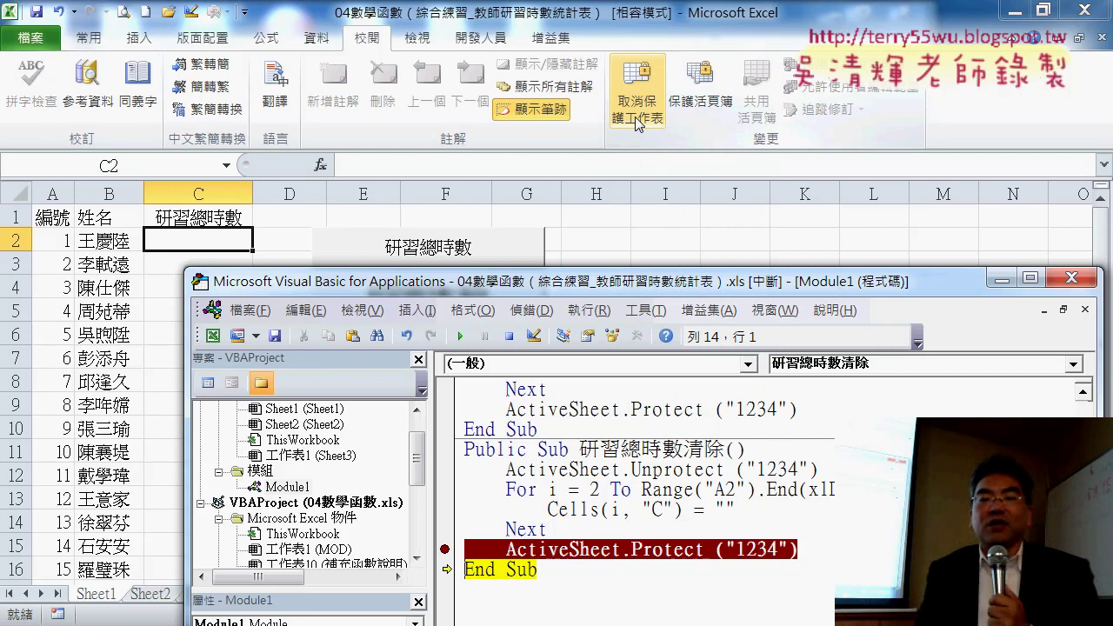
key("F8")
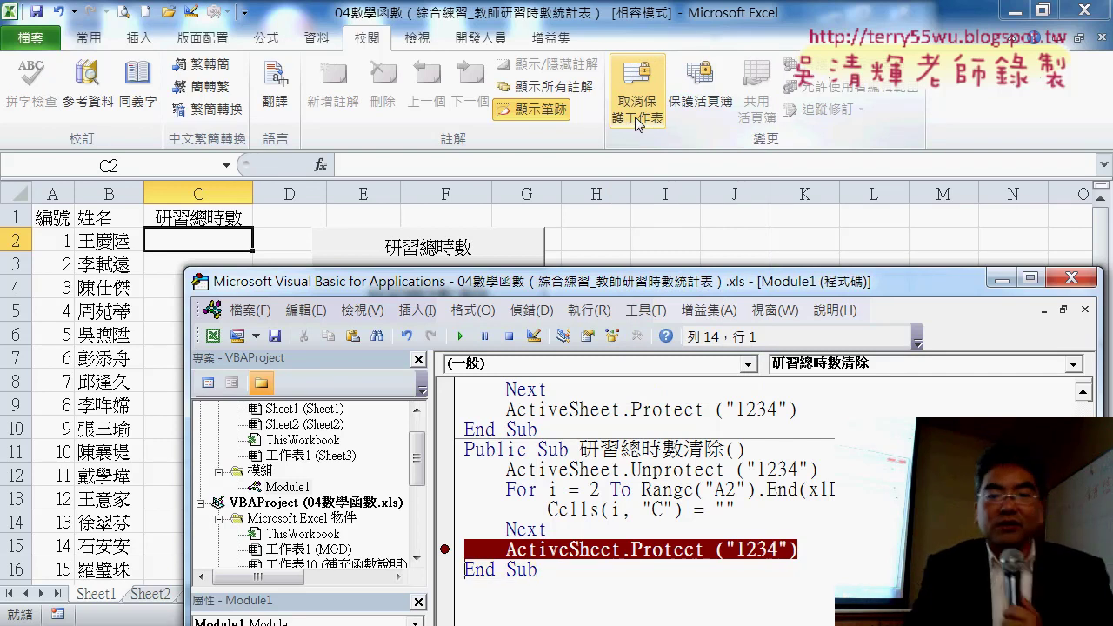
left_click(445, 551)
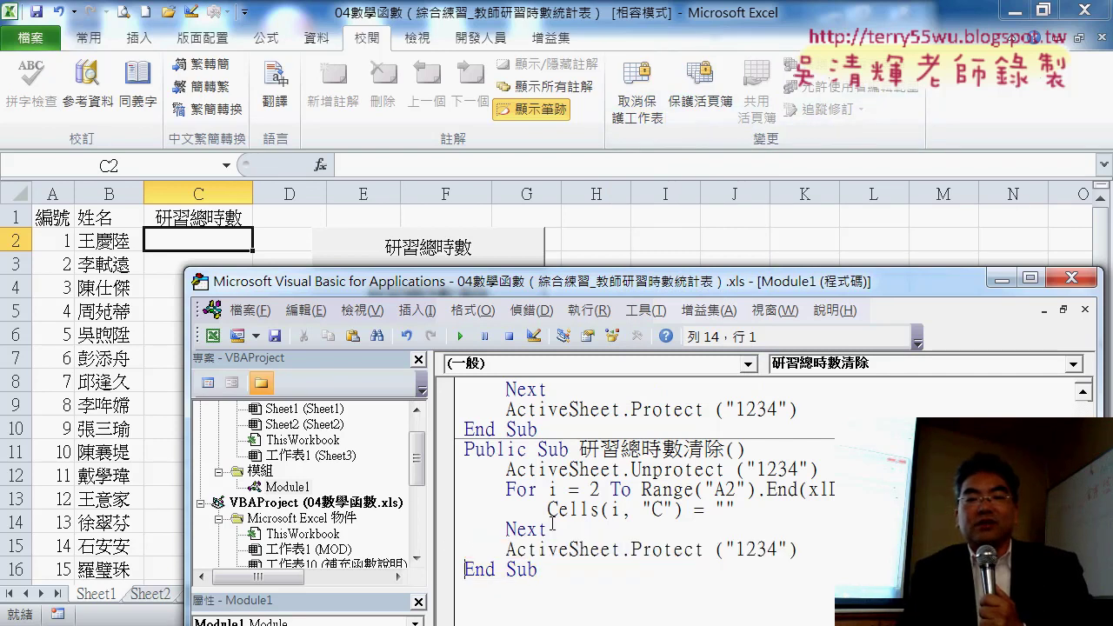
Run 研習總時數 with F5 to fill column C, then close the VBA editor
scroll(551, 523, "up", 2)
double_click(573, 429)
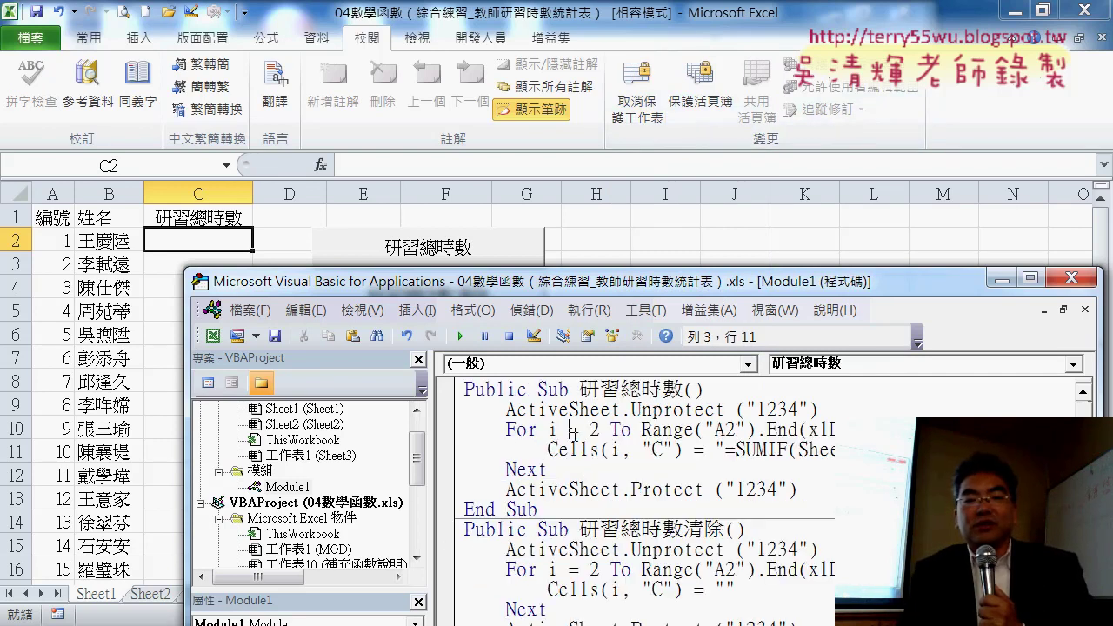
left_click(461, 338)
mouse_move(474, 281)
left_mouse_down()
mouse_move(561, 139)
mouse_move(394, 121)
left_mouse_up()
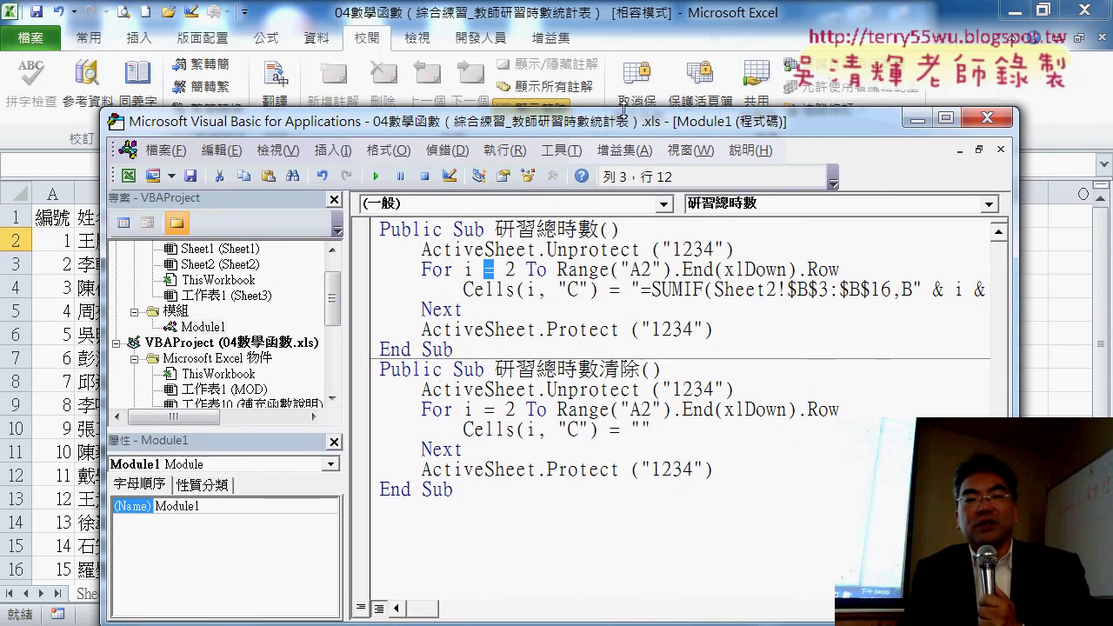
left_click_drag(632, 128, 649, 174)
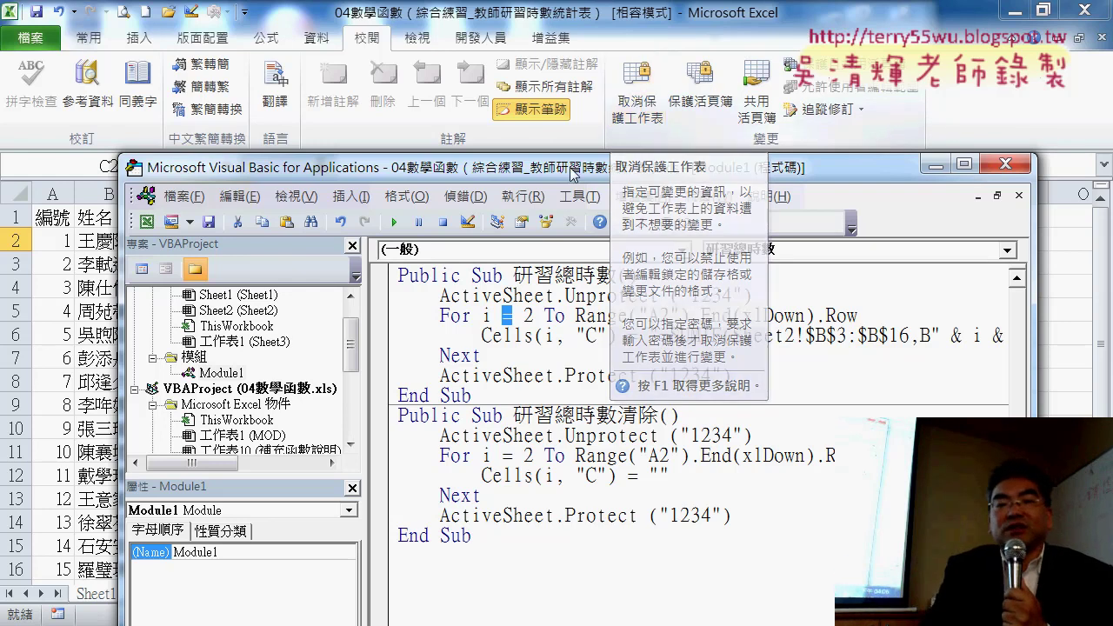
left_click_drag(753, 295, 440, 296)
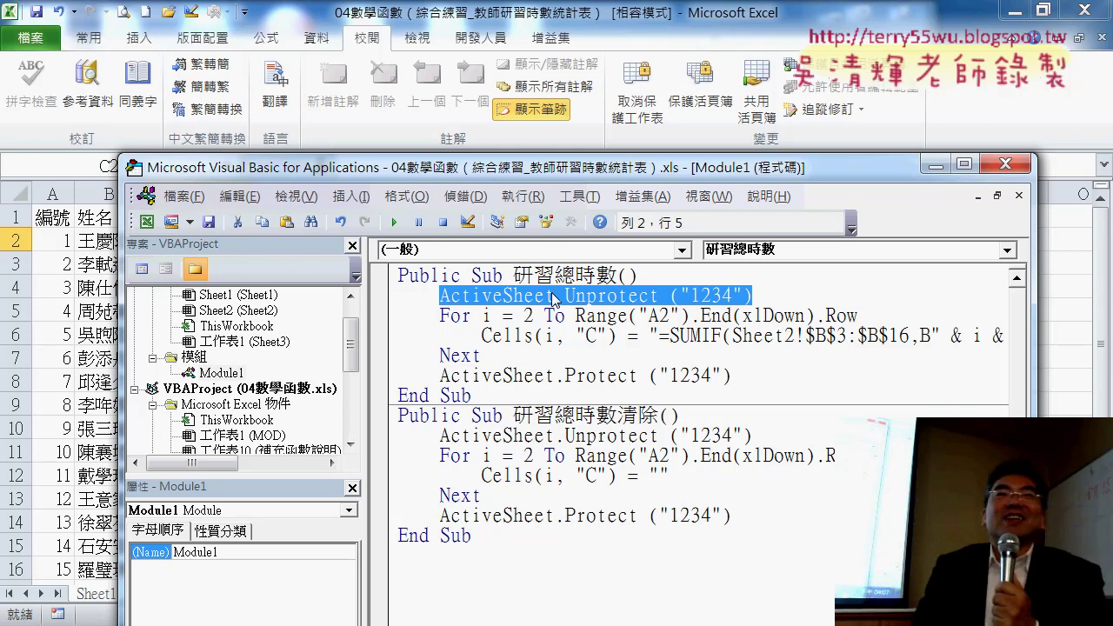
left_click(989, 164)
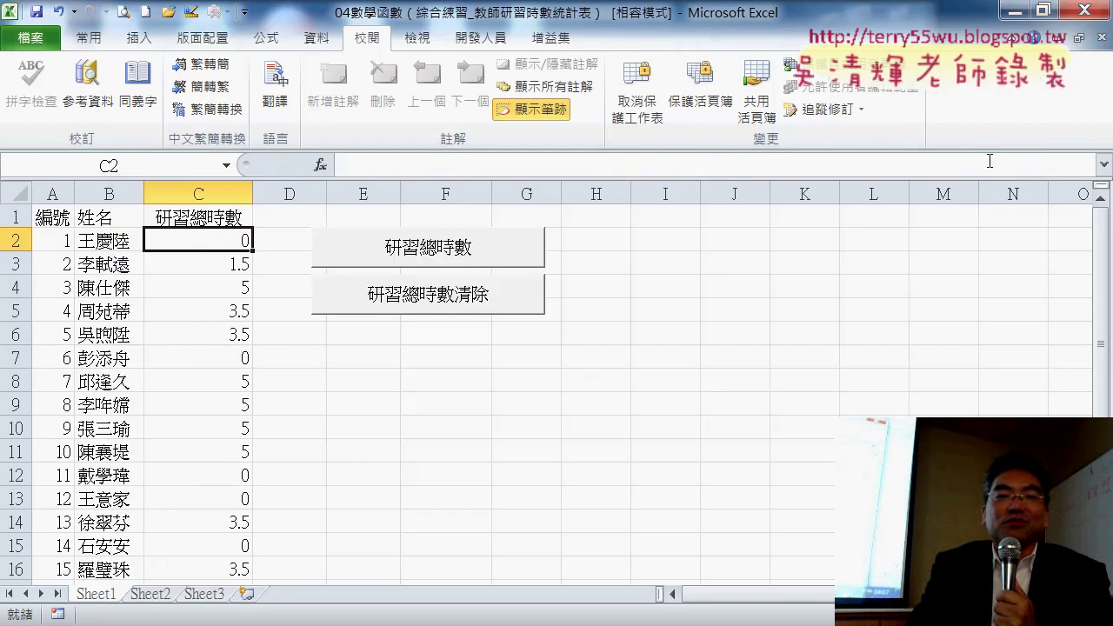
Reopen Visual Basic, widen the Project Explorer, and select the training-hours VBAProject
left_click(480, 37)
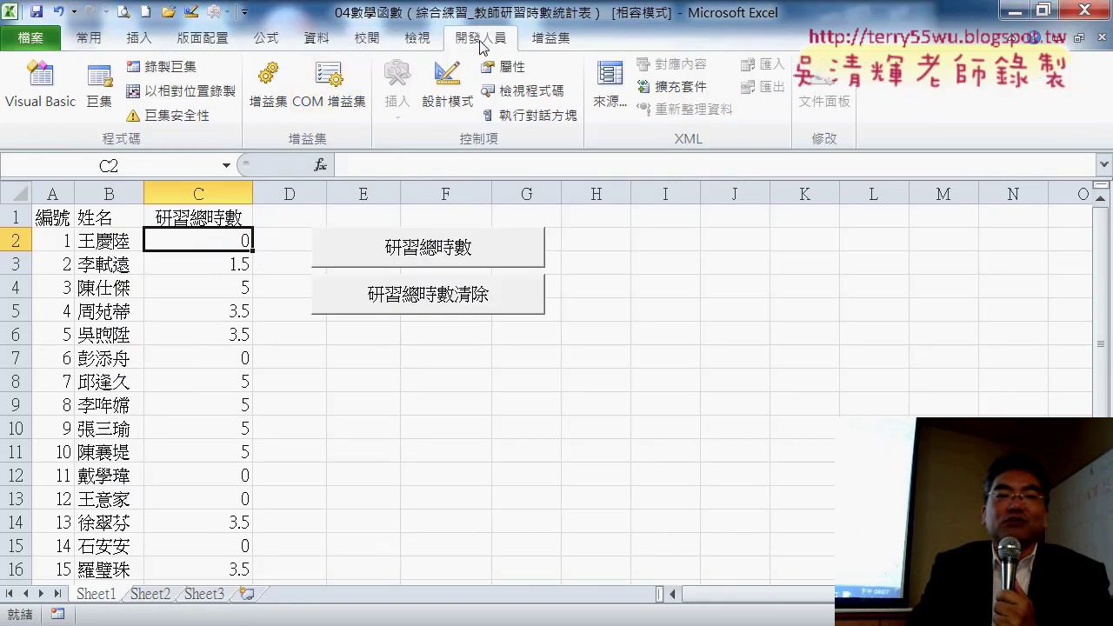
left_click(37, 113)
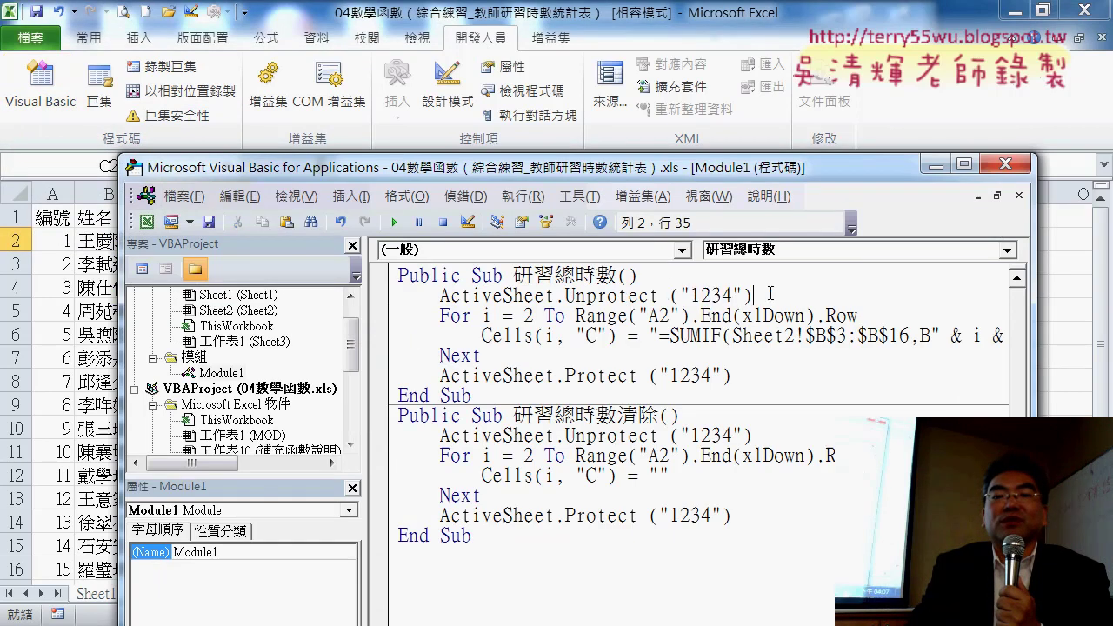
left_click_drag(752, 296, 671, 296)
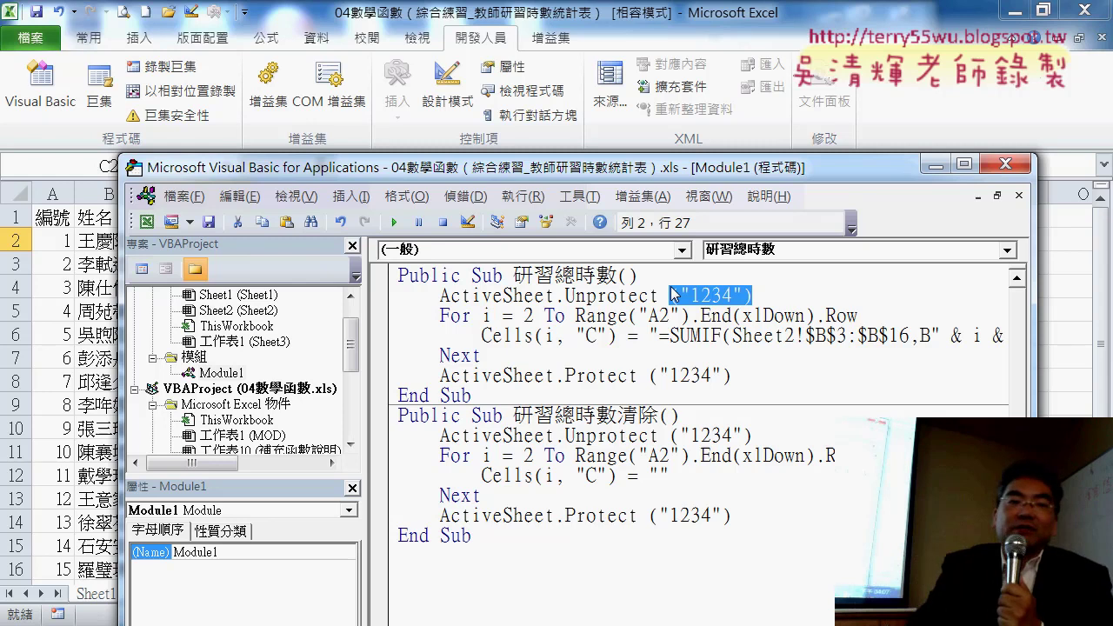
left_click_drag(351, 348, 352, 309)
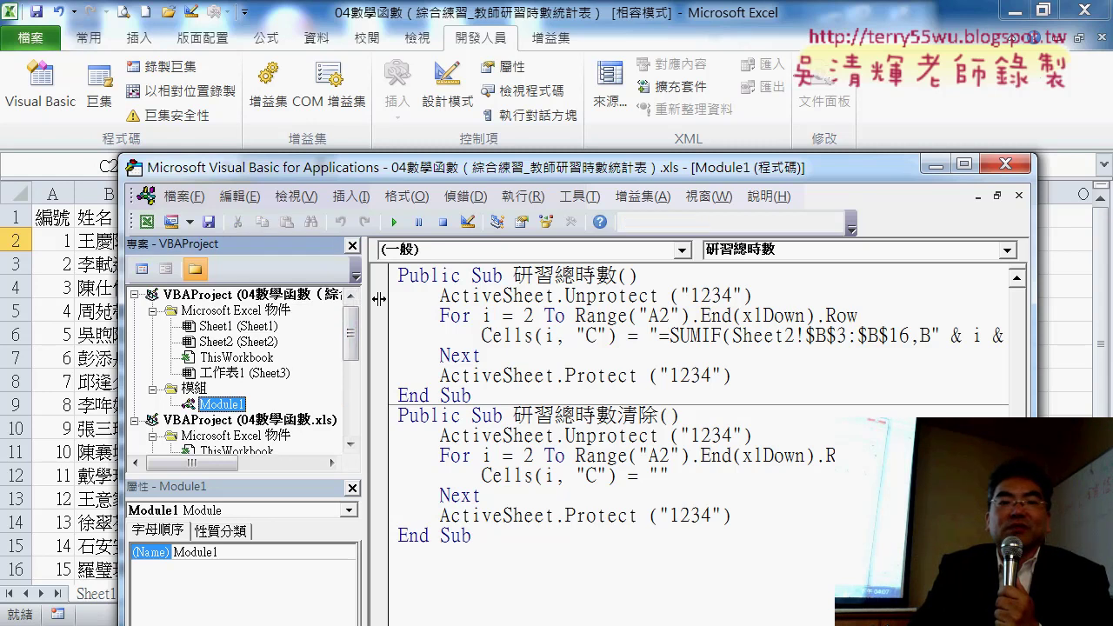
left_click_drag(372, 309, 439, 308)
left_click(327, 295)
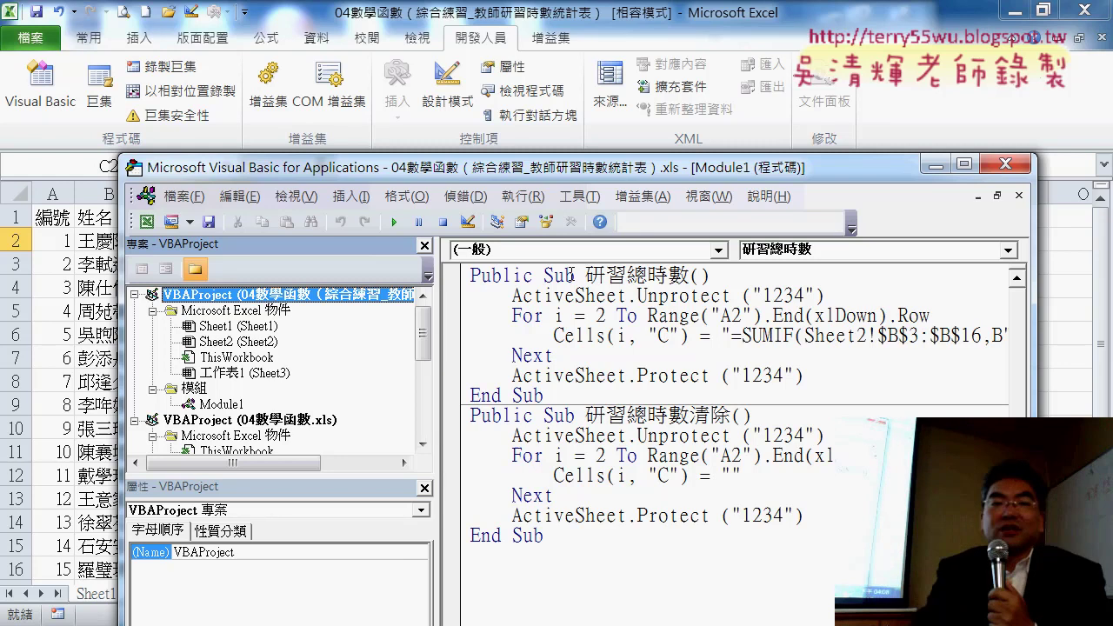
left_click_drag(452, 153, 444, 31)
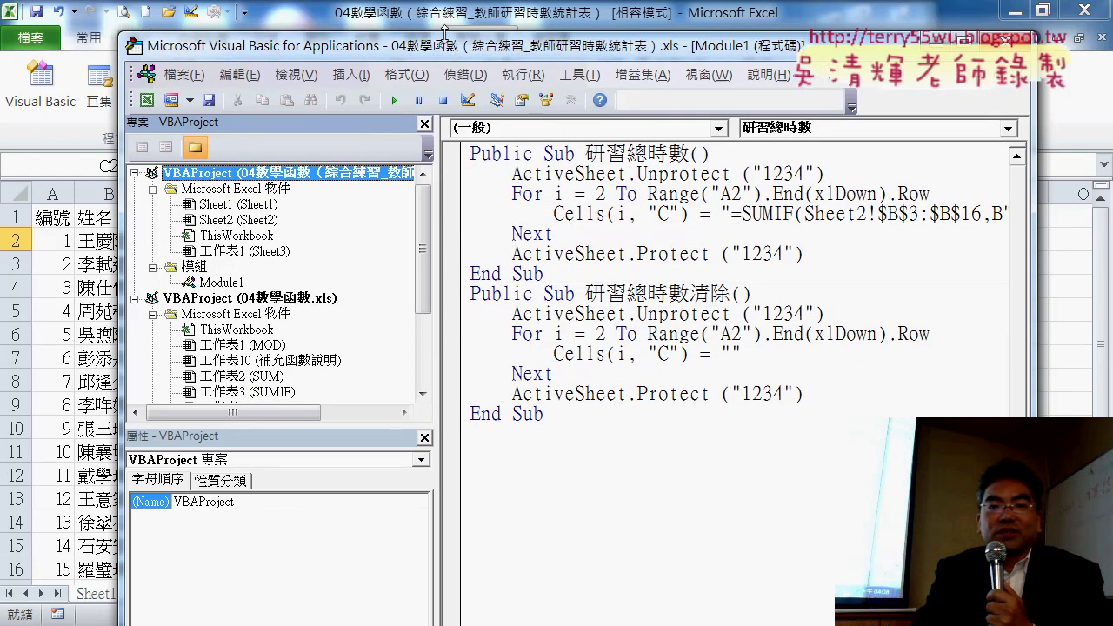
left_click_drag(844, 171, 526, 174)
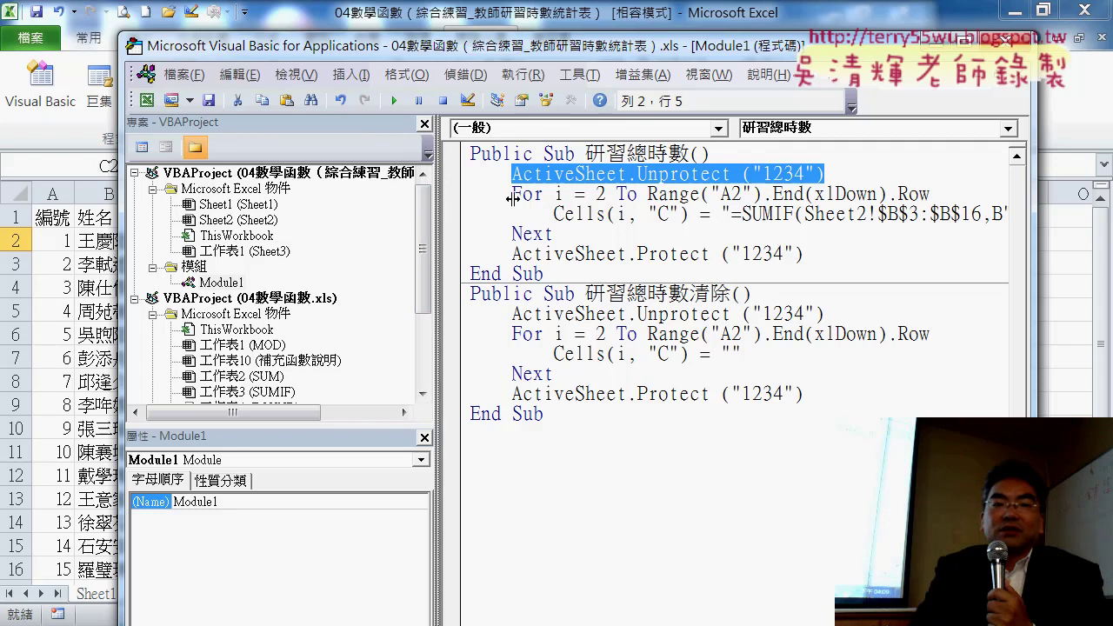
left_click_drag(438, 195, 531, 196)
left_click(233, 174)
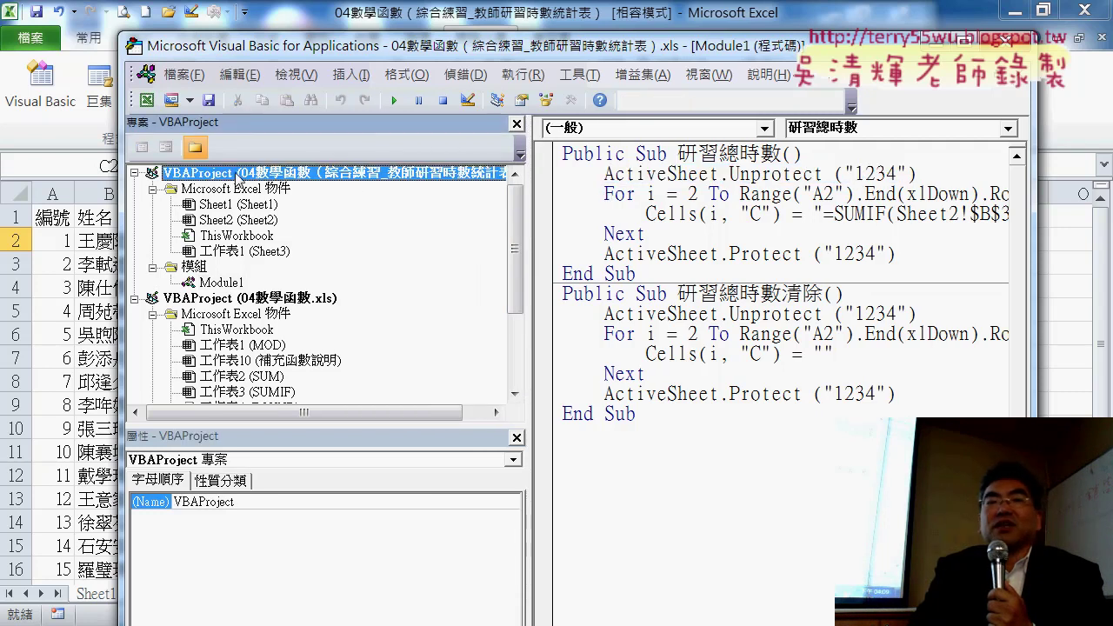
In VBAProject Properties > Protection, tick Lock project for viewing and set a password
right_click(294, 180)
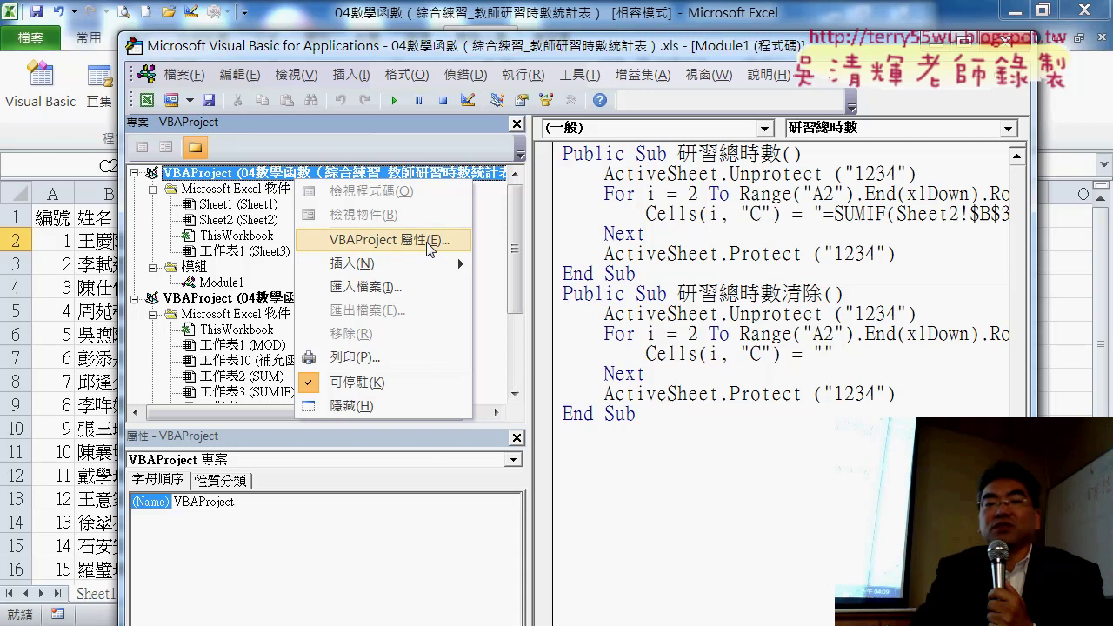
left_click(429, 248)
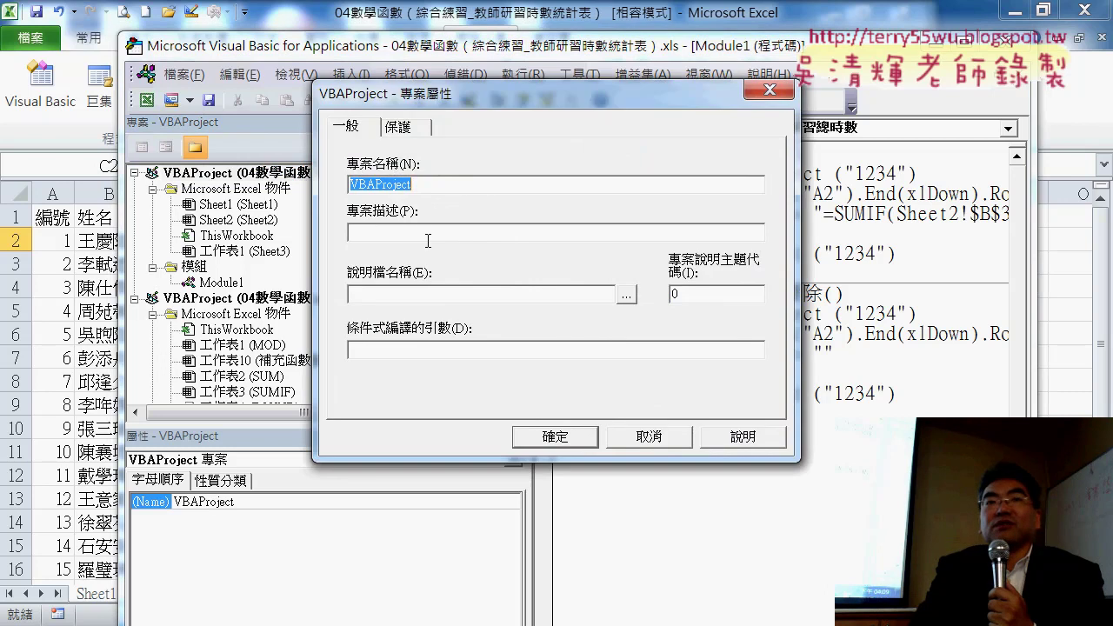
left_click(399, 128)
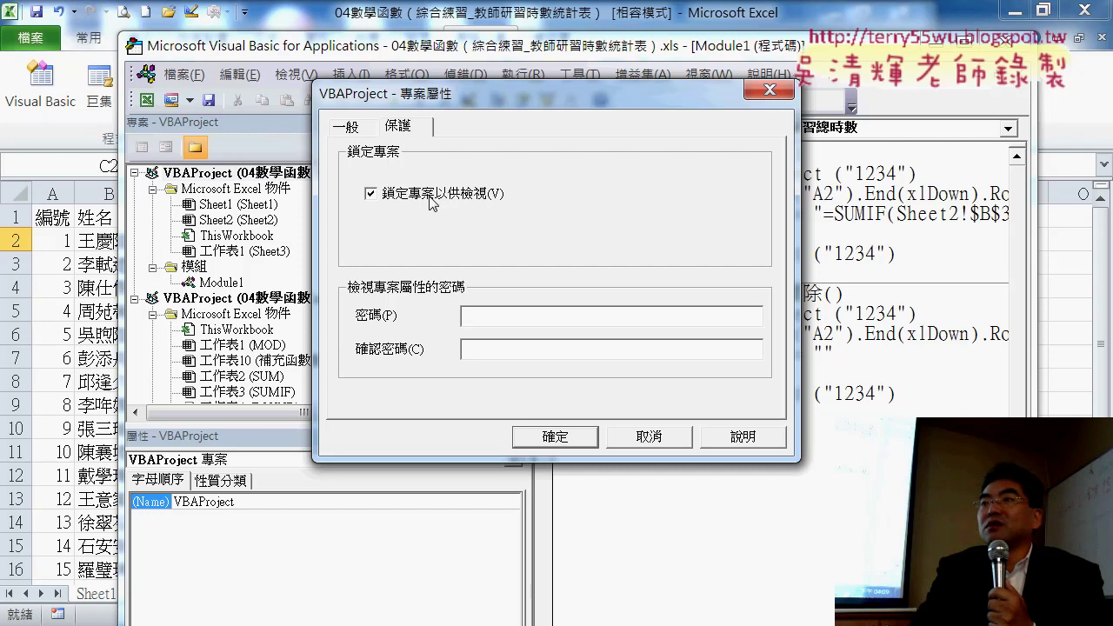
left_click(511, 319)
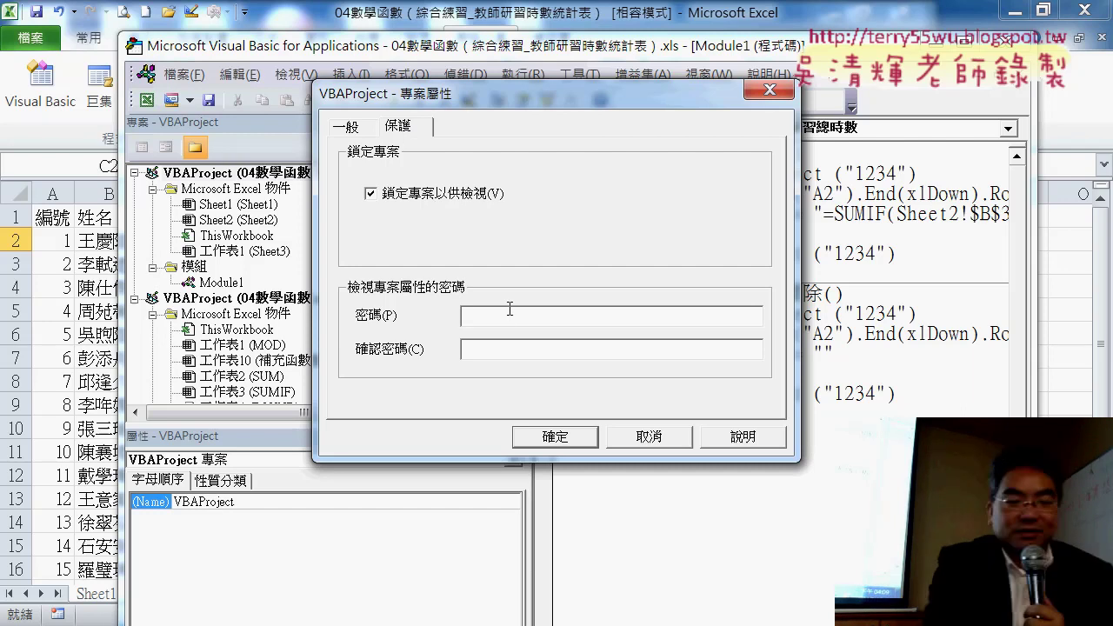
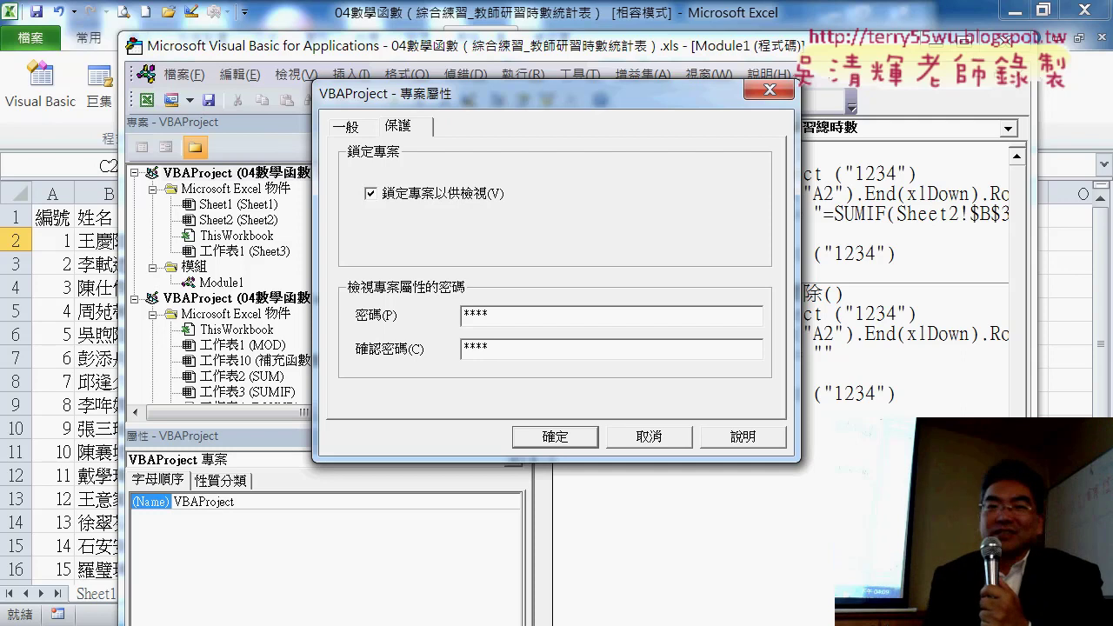
left_click(556, 438)
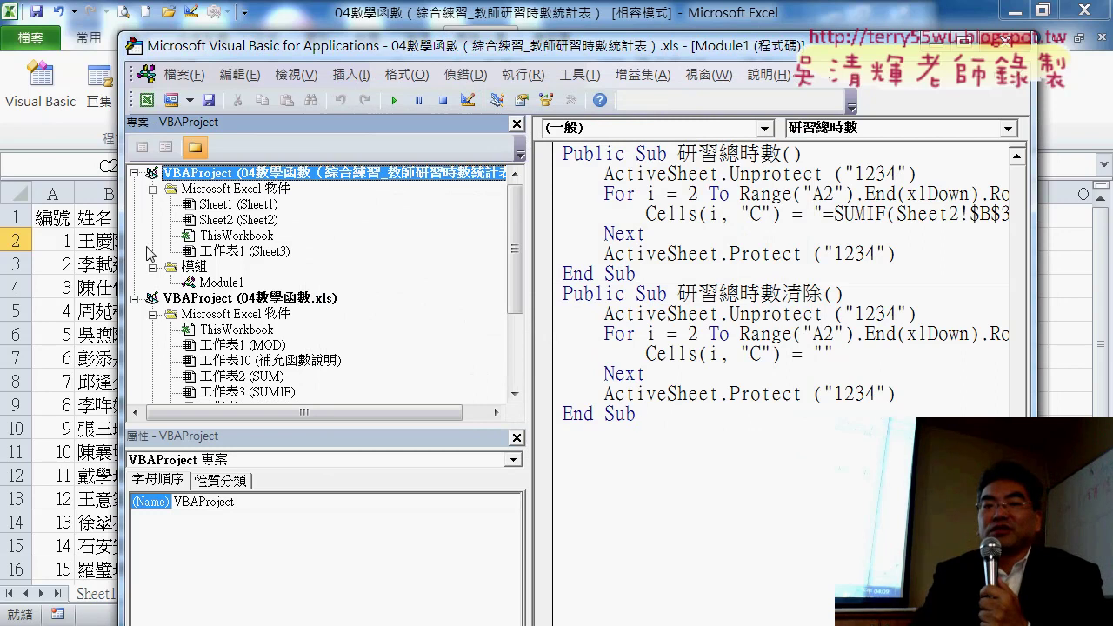
Close the VBA editor and the training-hours workbook, saving its changes
double_click(228, 285)
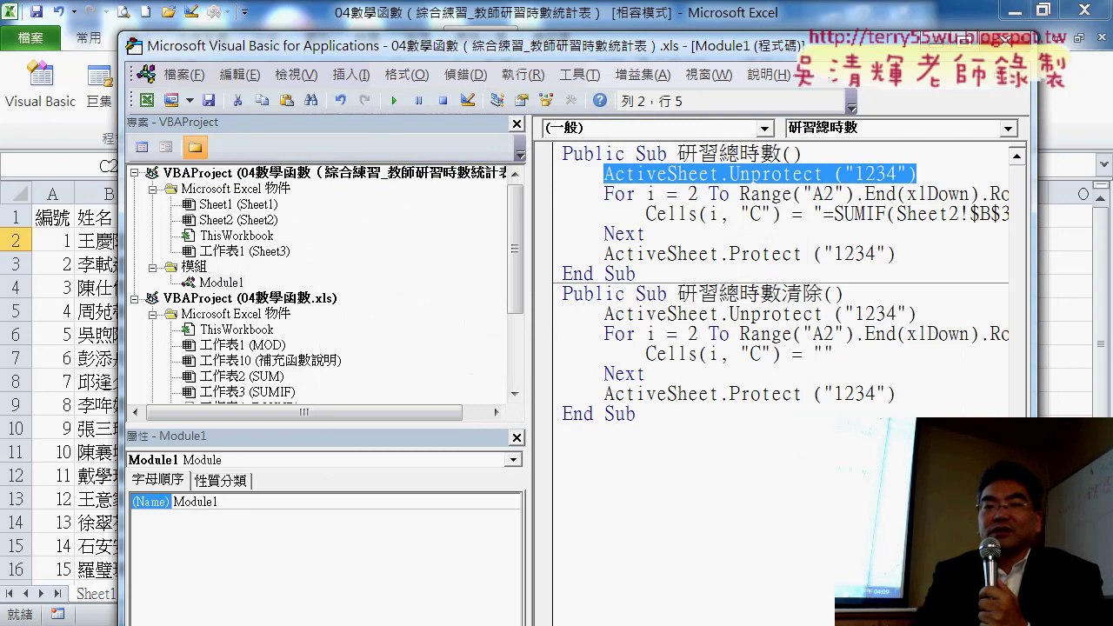
left_click(1018, 42)
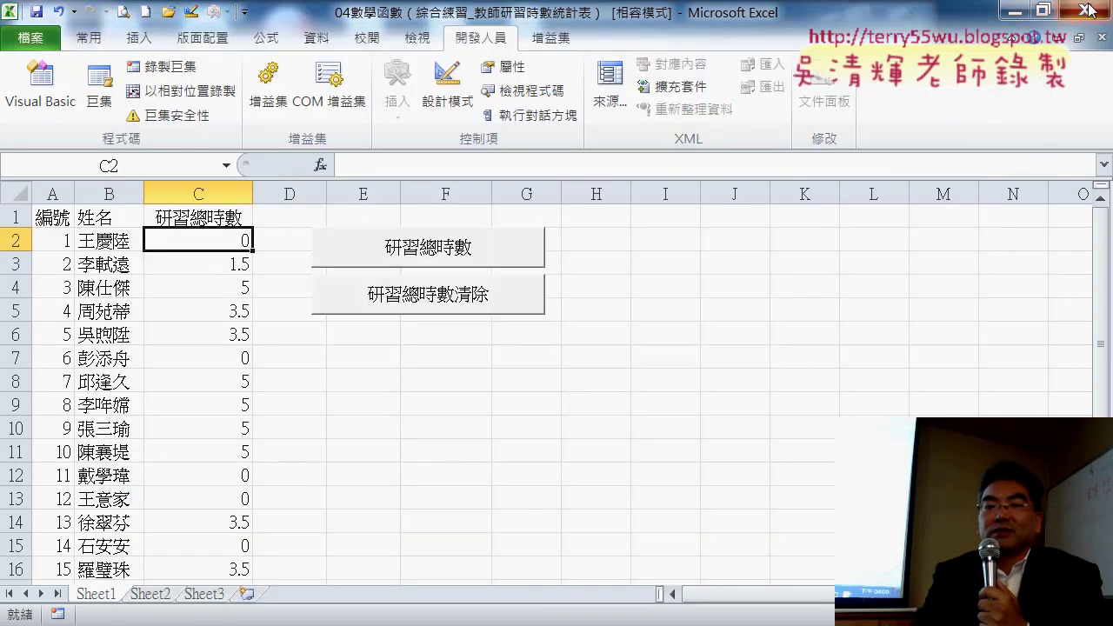
left_click(1087, 10)
left_click(475, 360)
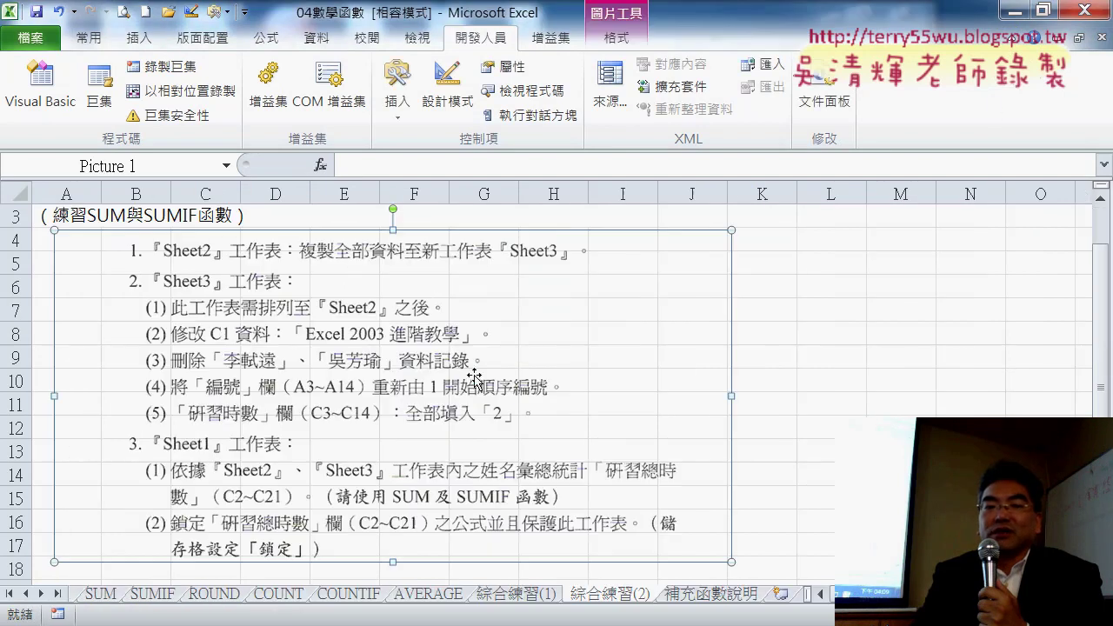
Minimize the remaining Excel and Explorer windows and select the workbook file on the desktop
left_click(1014, 11)
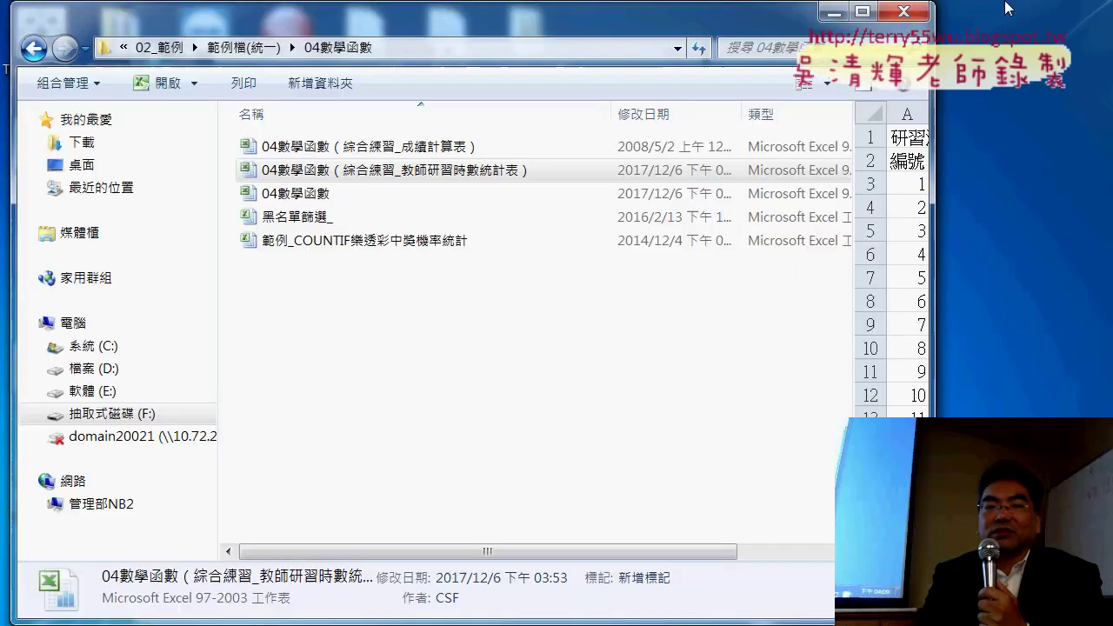
left_click(833, 12)
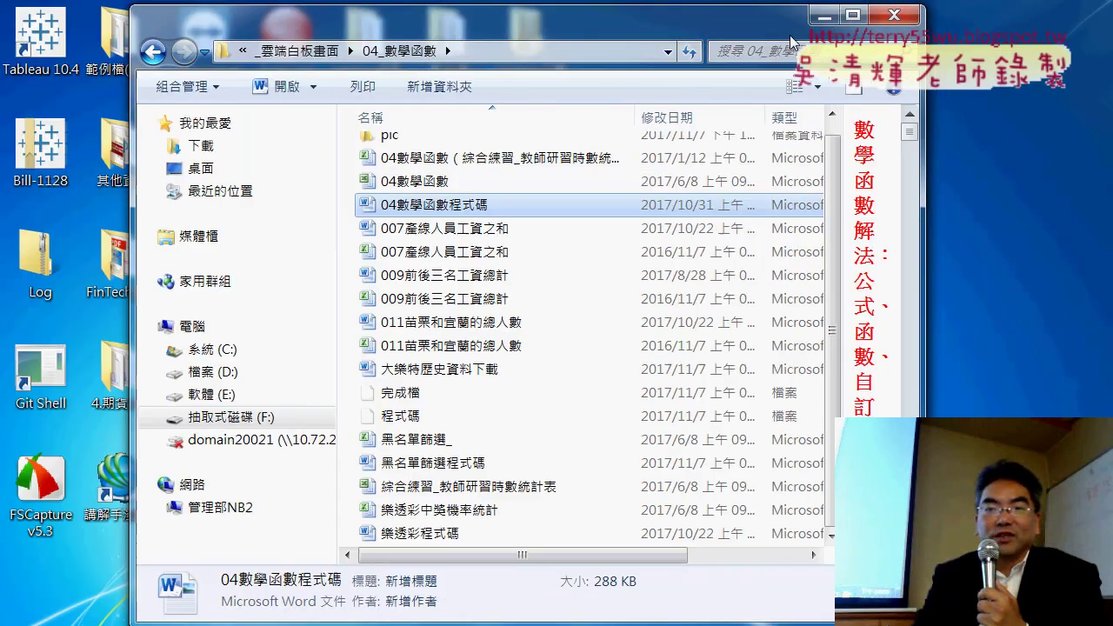
left_click(833, 11)
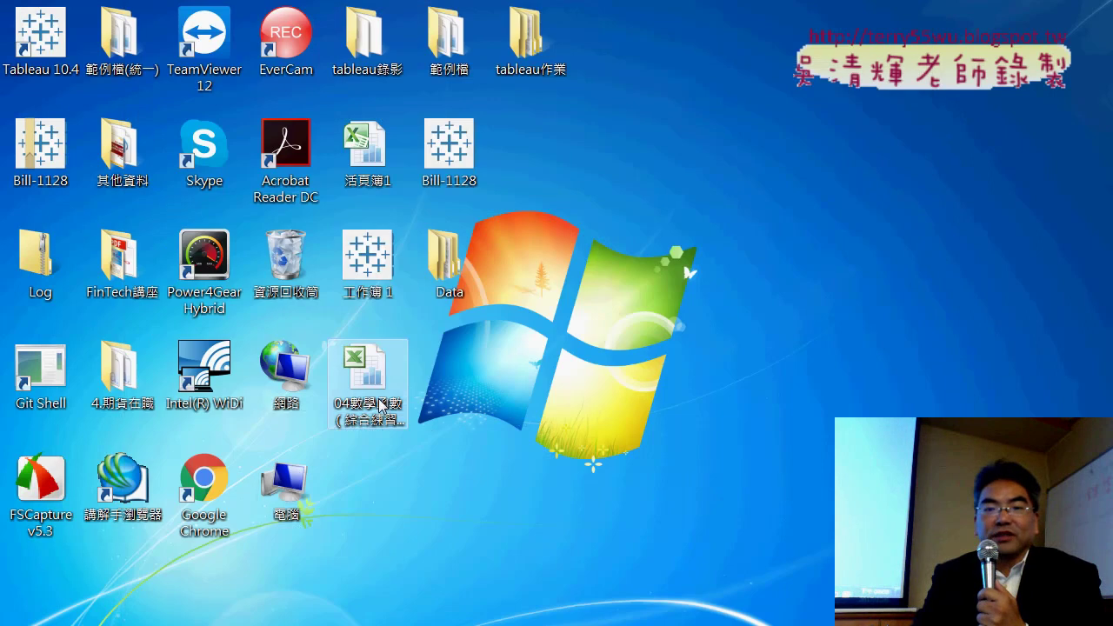
left_click(382, 407)
key("F2")
left_click(389, 367)
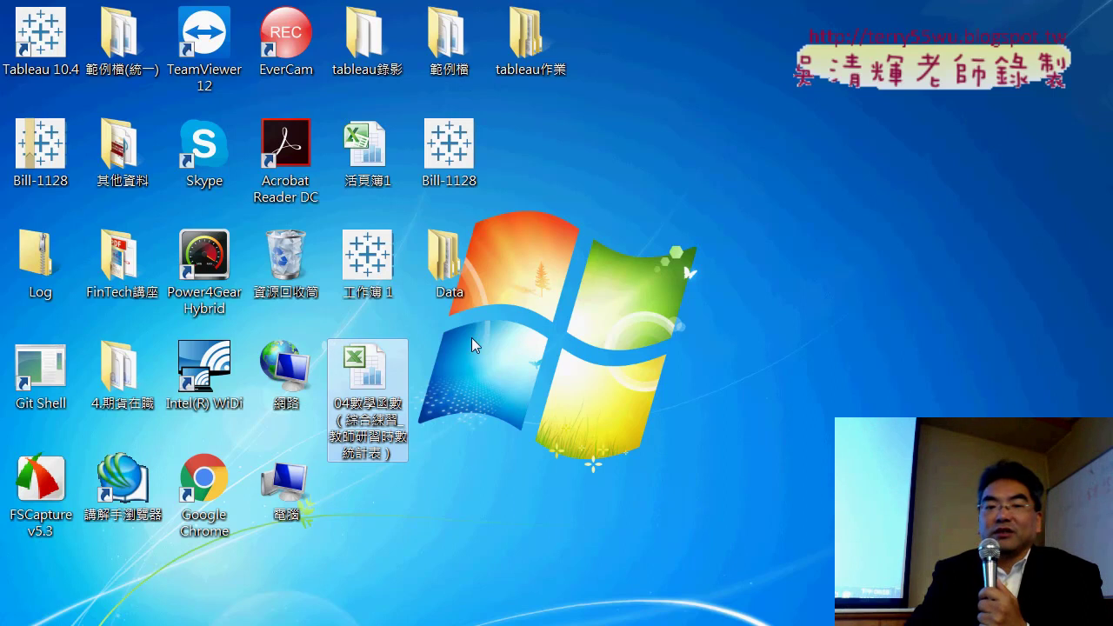
Reopen the training-hours workbook with content enabled and launch Visual Basic
double_click(389, 372)
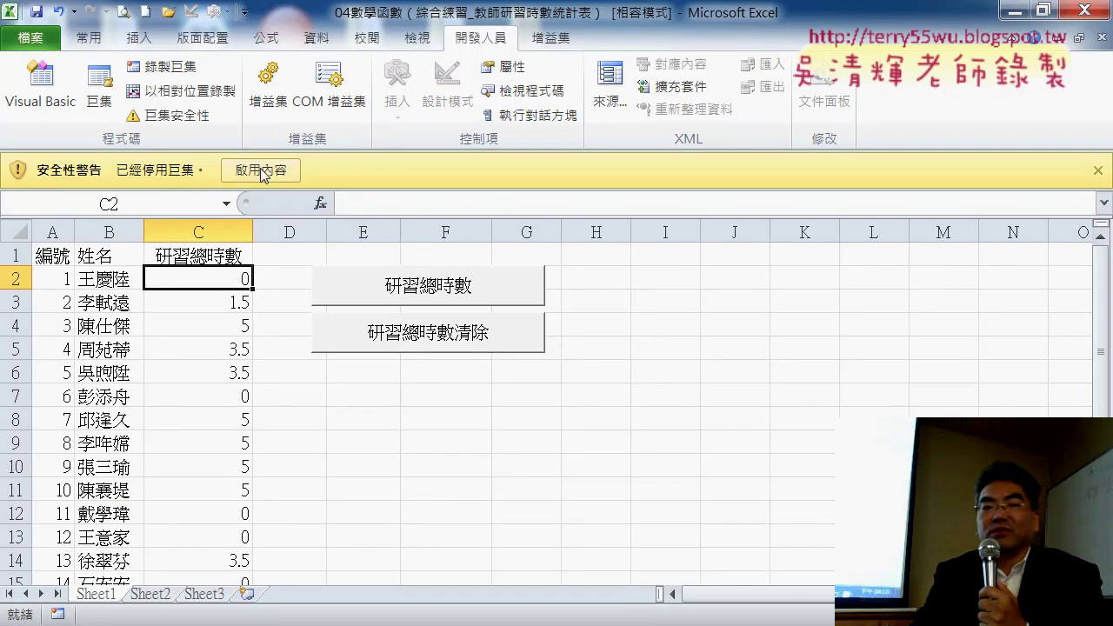
left_click(261, 170)
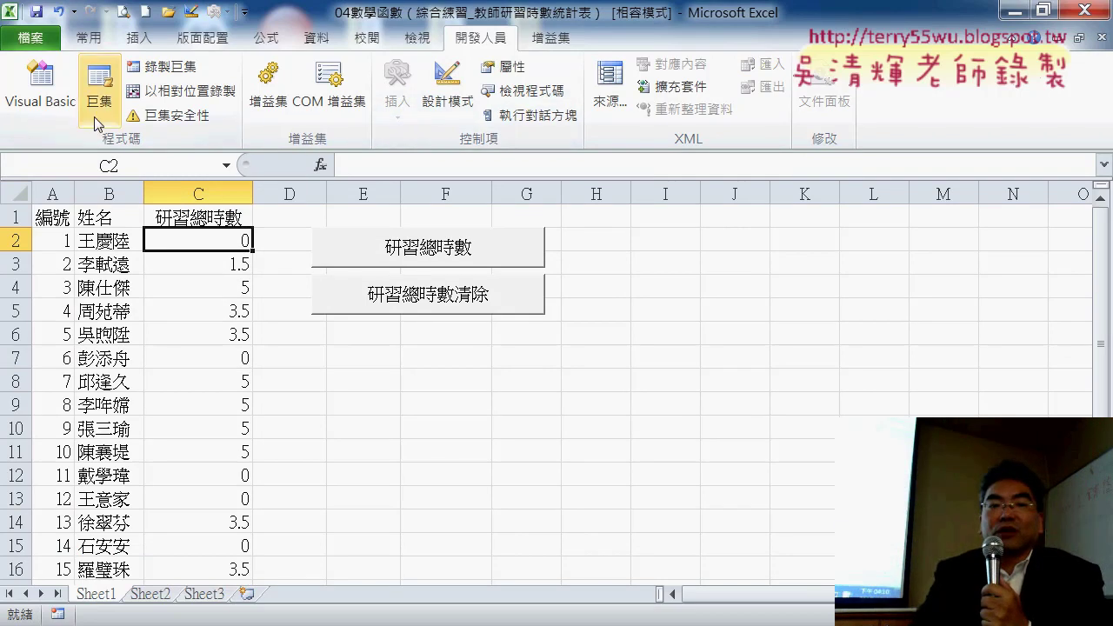
left_click(64, 102)
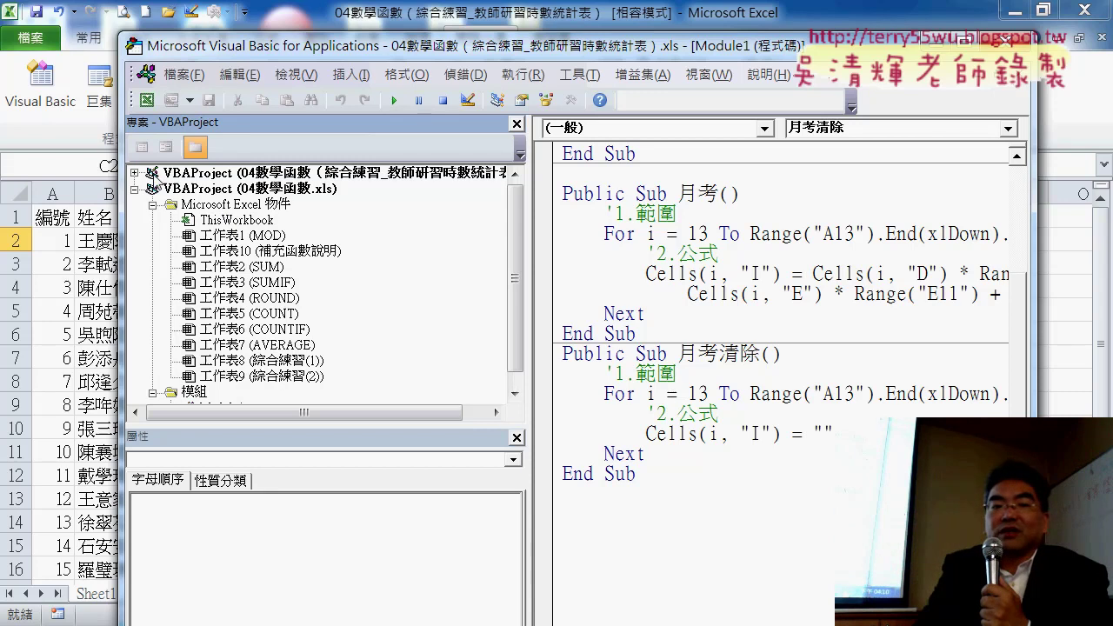
Unlock the VBAProject with its password, retrying after the wrong-password message
left_click(135, 173)
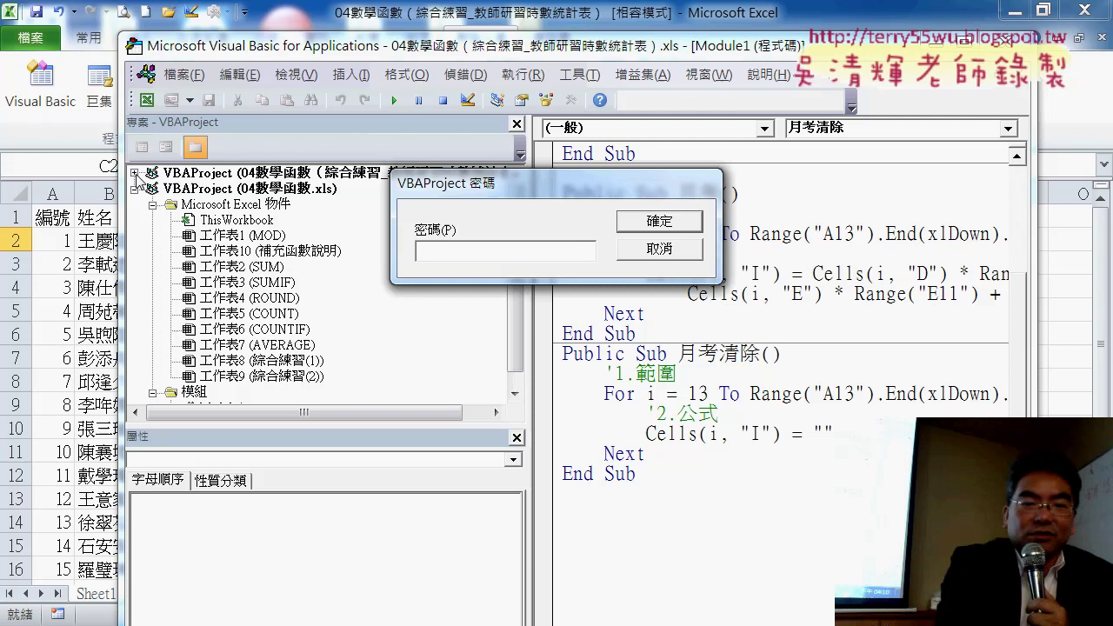
key("Return")
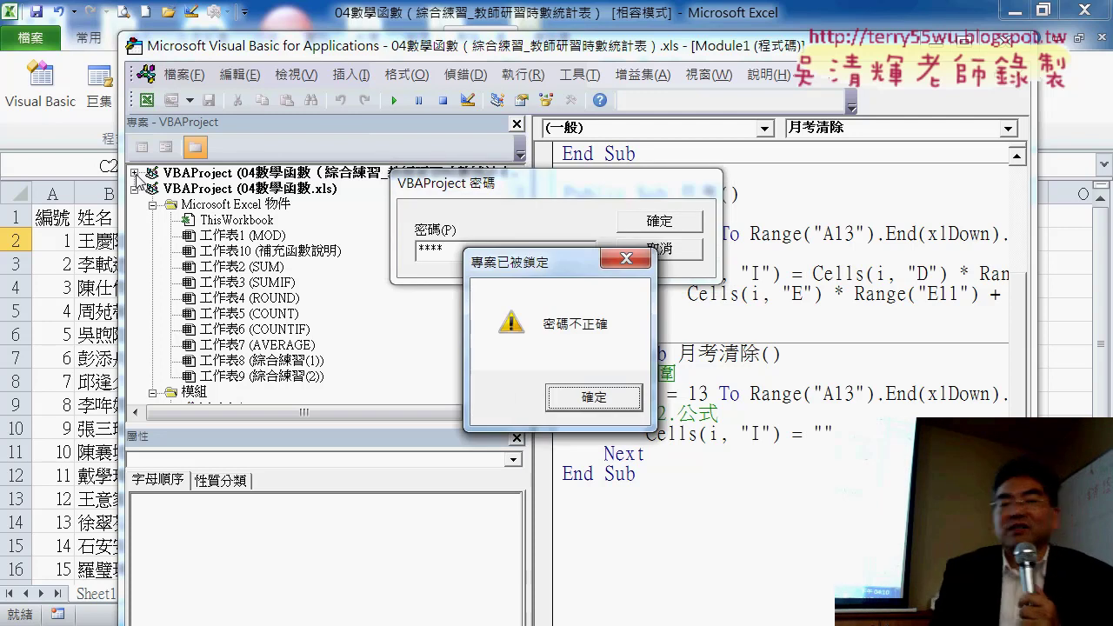
key("Return")
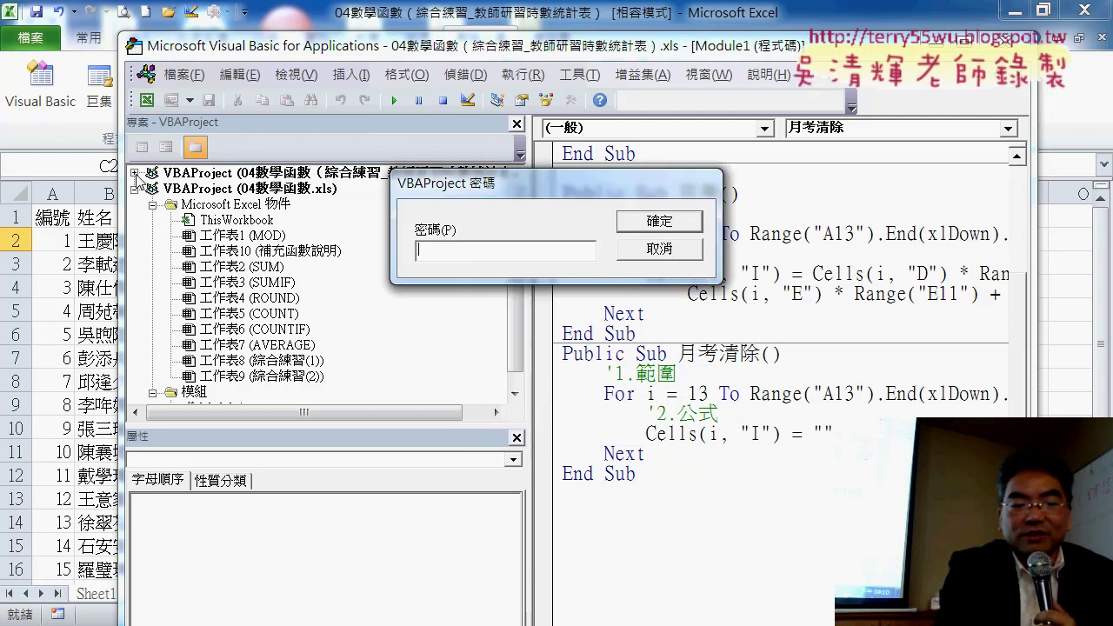
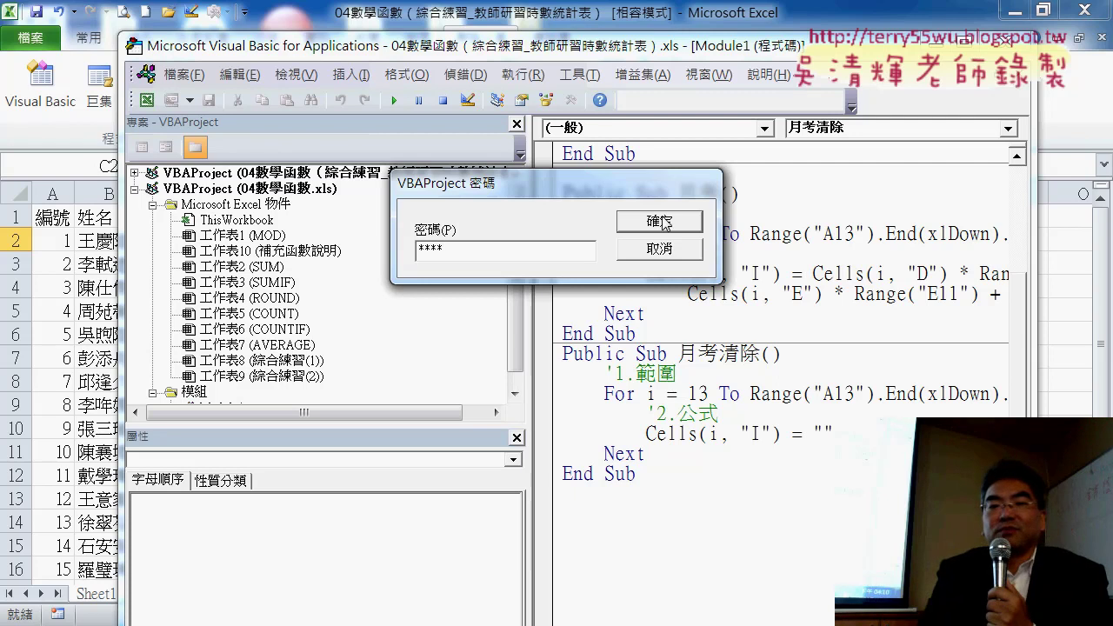
left_click(663, 222)
Open Module1 under 模組, highlight its ActiveSheet.Unprotect line, then return to the worksheet
left_click(153, 205)
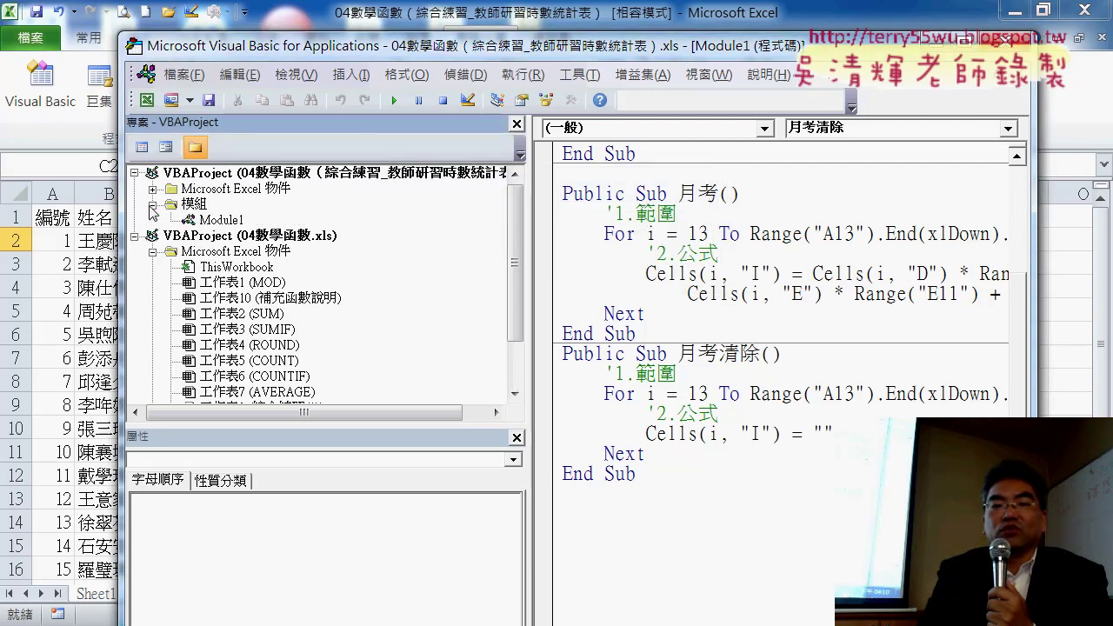
double_click(221, 220)
left_click_drag(917, 178, 607, 178)
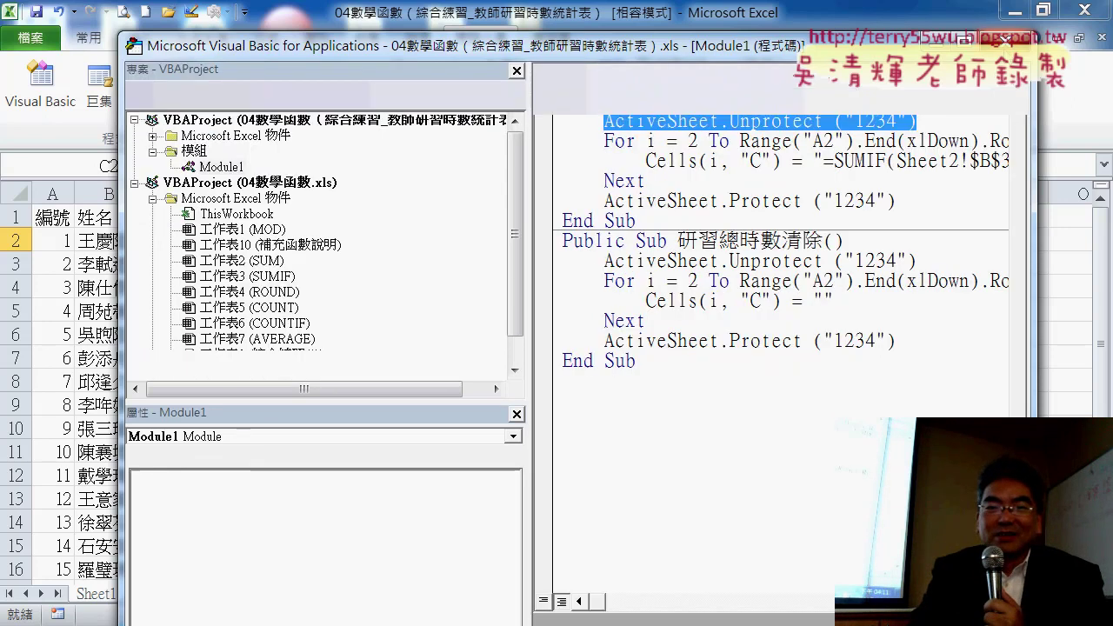
key("alt+F11")
Clear column C with 研習總時數清除, then refill the totals with 研習總時數
left_click(565, 374)
left_click(446, 291)
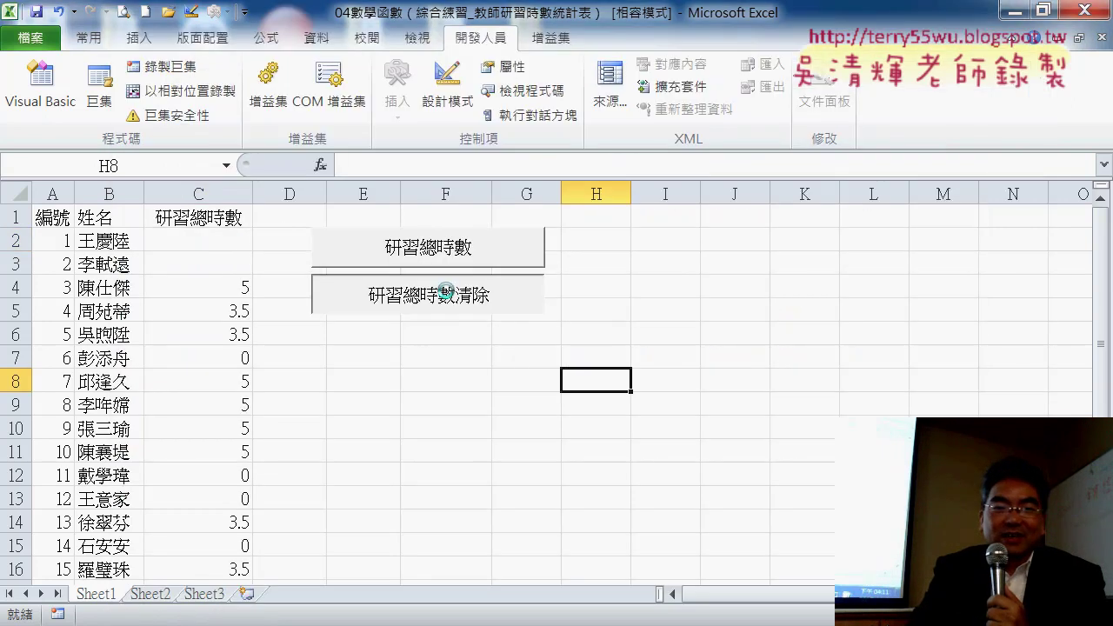
left_click(470, 254)
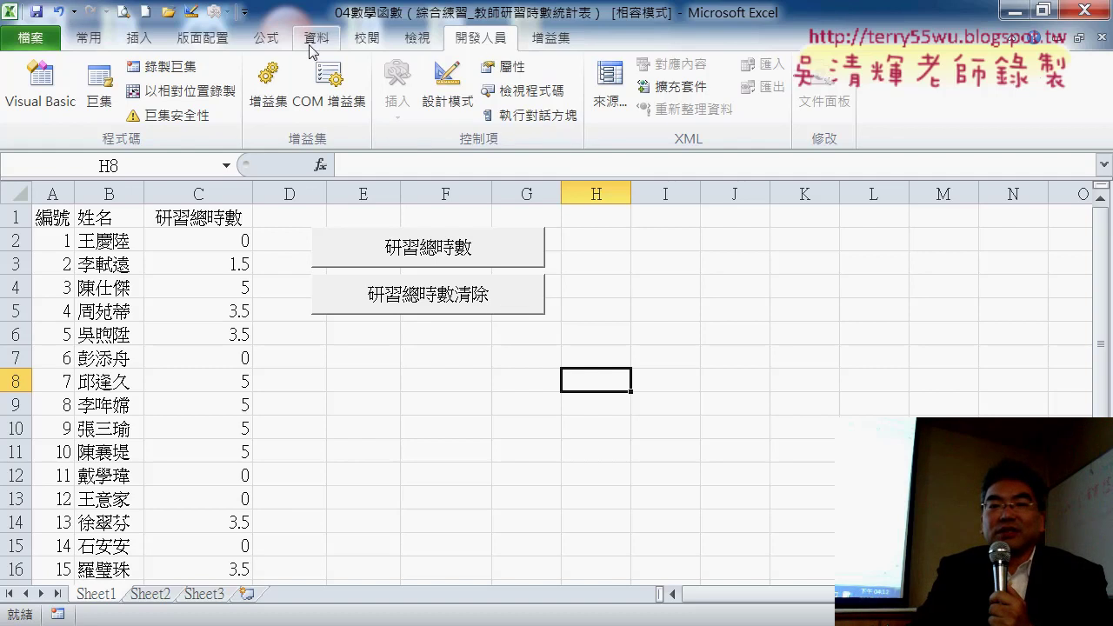
Look over the View and Review ribbon commands, then reopen the Visual Basic editor from Developer
left_click(418, 38)
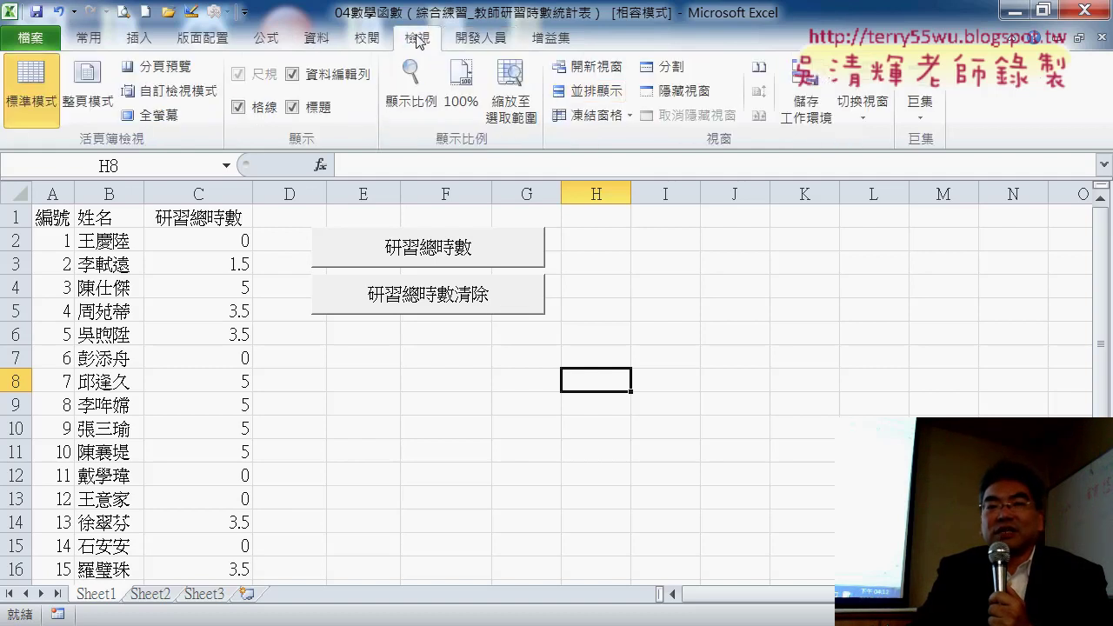
left_click(366, 38)
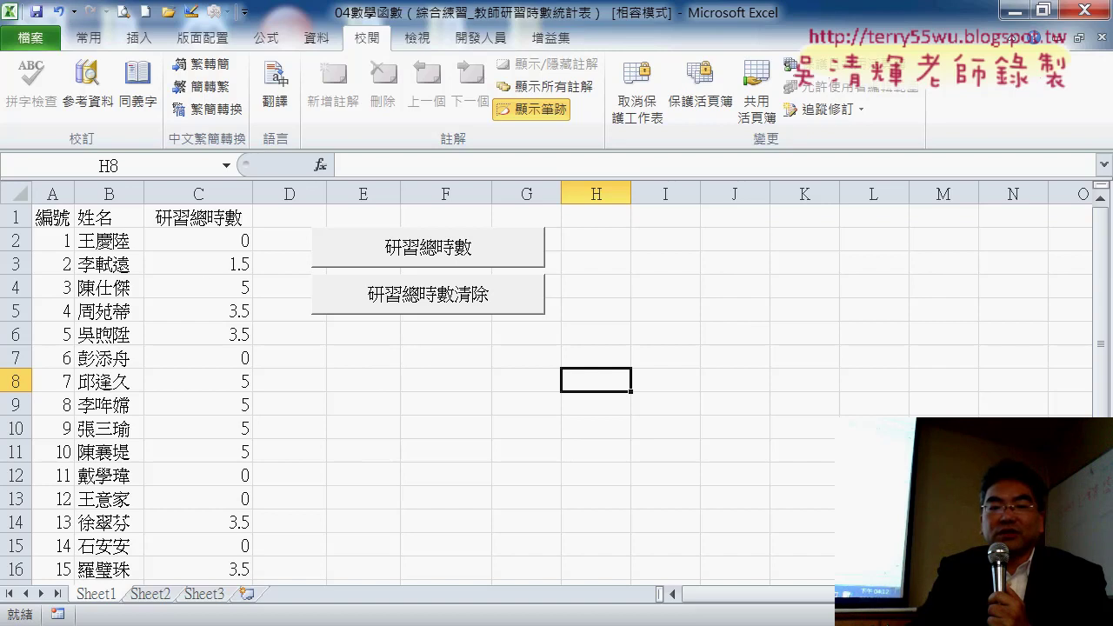
left_click(481, 38)
left_click(40, 85)
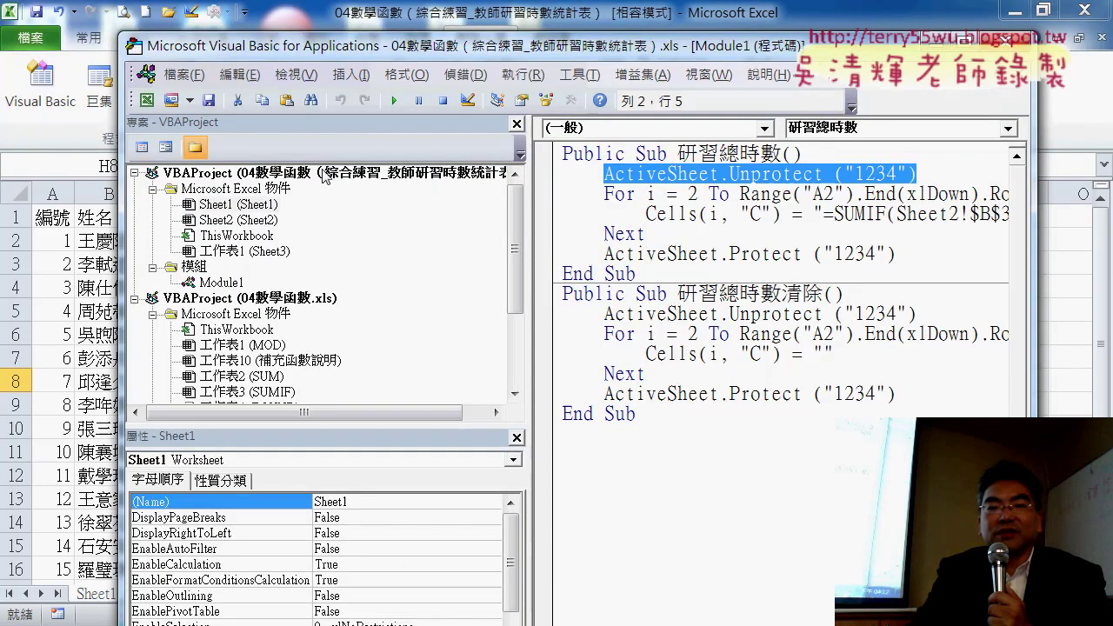
Uncheck Lock project for viewing in VBAProject Properties' Protection settings, then close the VBA editor
right_click(325, 172)
left_click(413, 231)
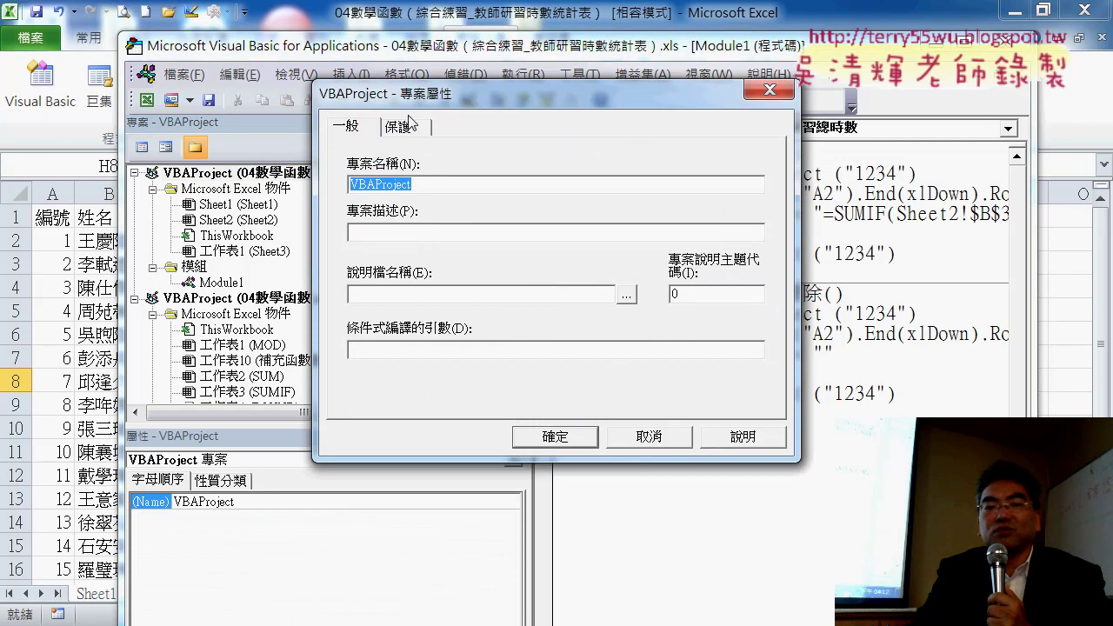
left_click(412, 125)
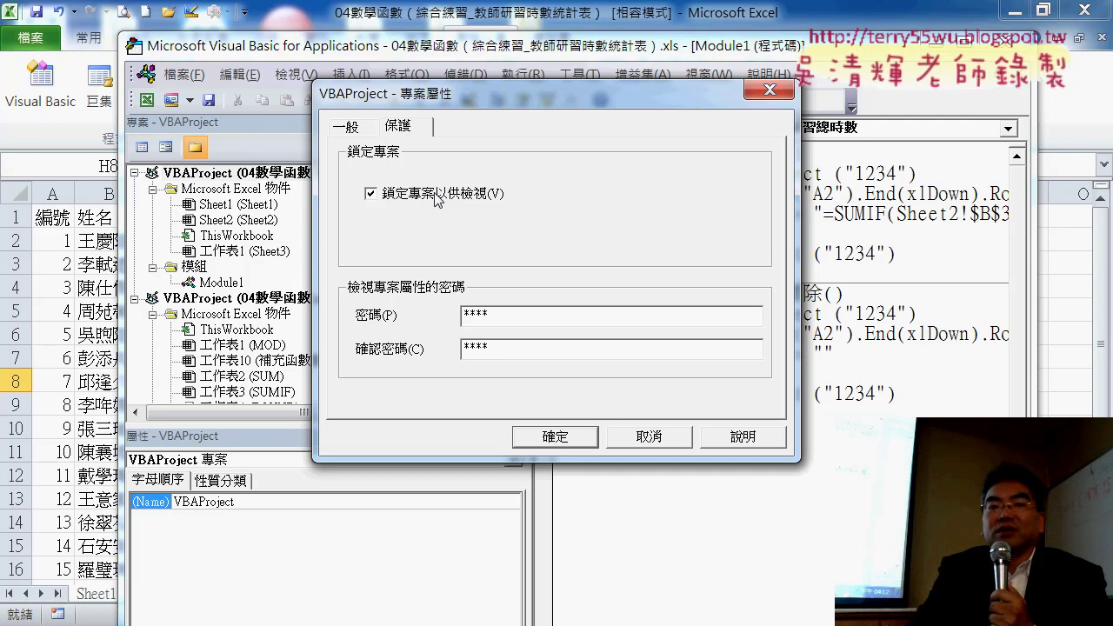
left_click(435, 197)
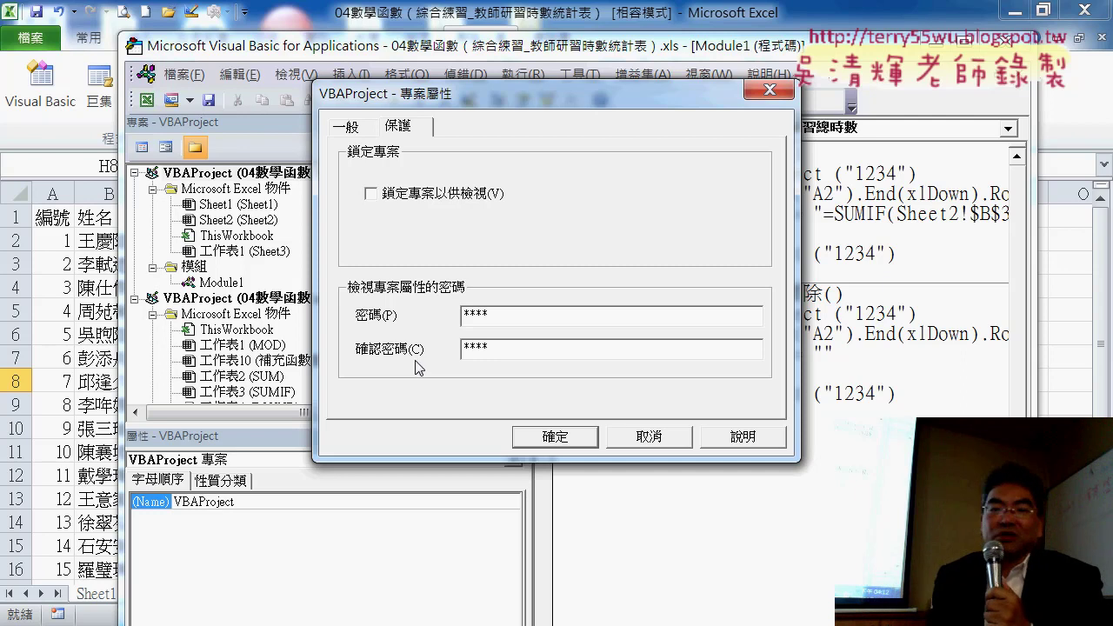
left_click(649, 437)
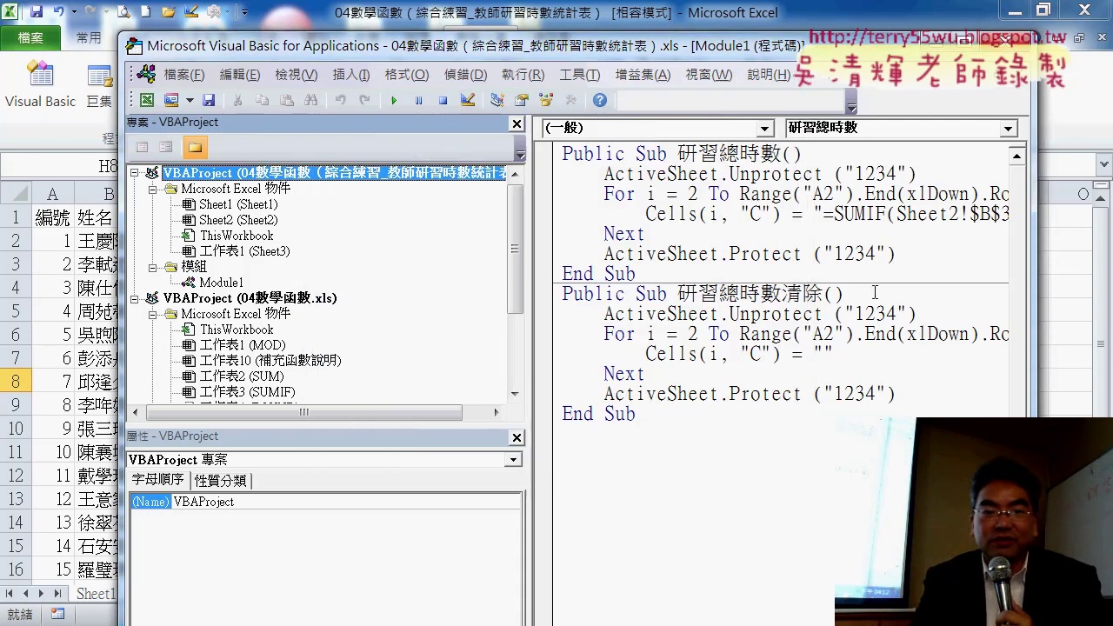
left_click(1034, 35)
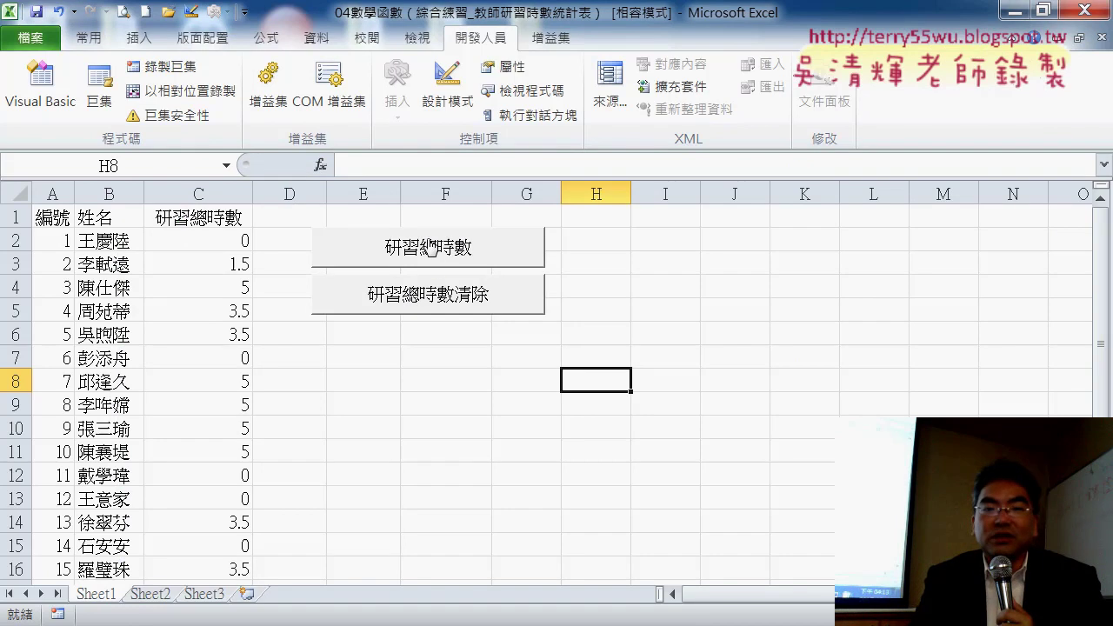
Save and close the training-hours workbook, then select A2:K7 on the 04數學函數 COUNT sheet
left_click(1087, 10)
left_click(468, 347)
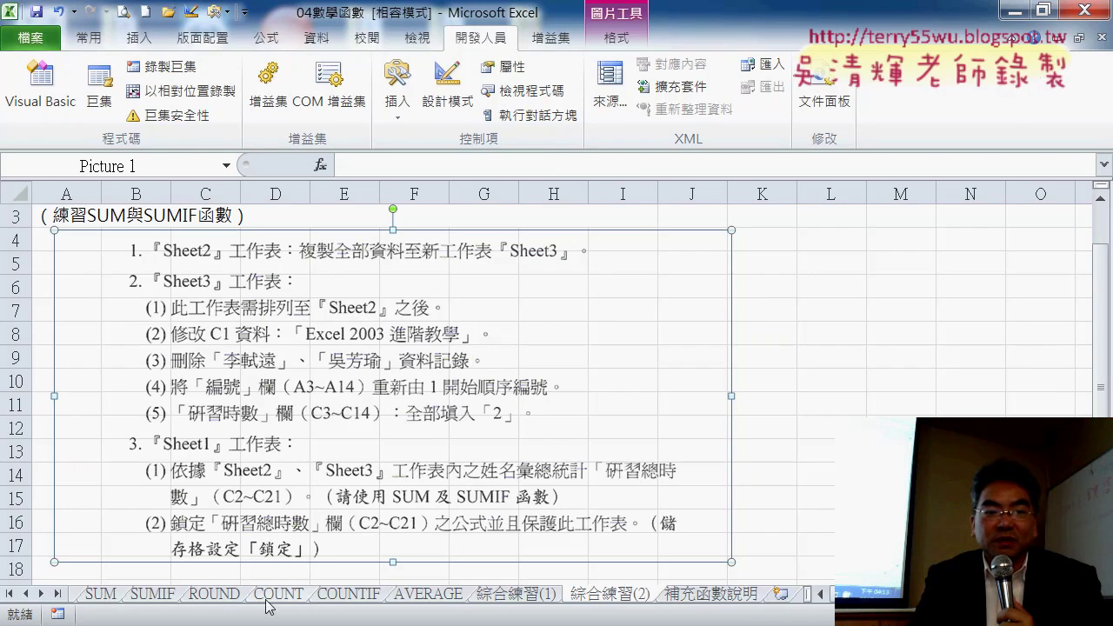
left_click(284, 597)
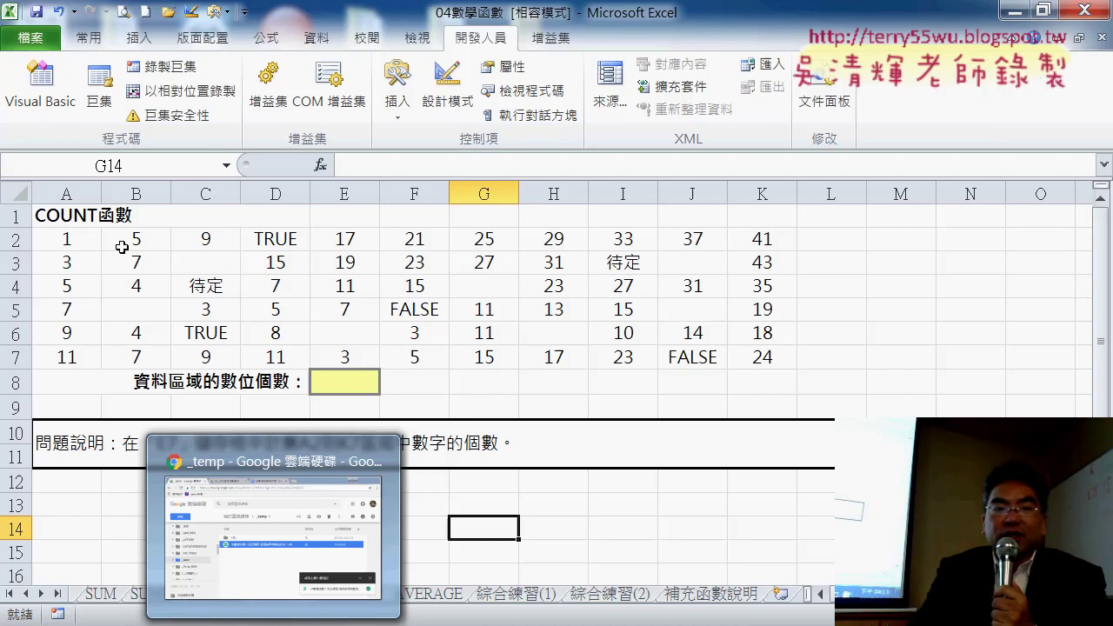
mouse_move(70, 239)
left_mouse_down()
mouse_move(365, 337)
mouse_move(742, 351)
left_mouse_up()
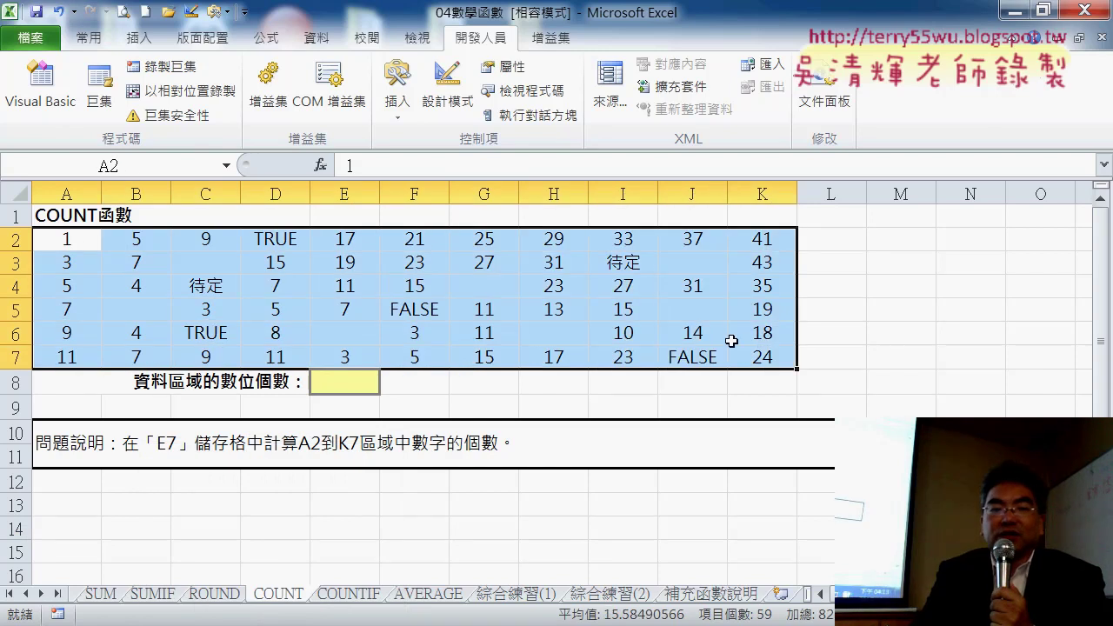